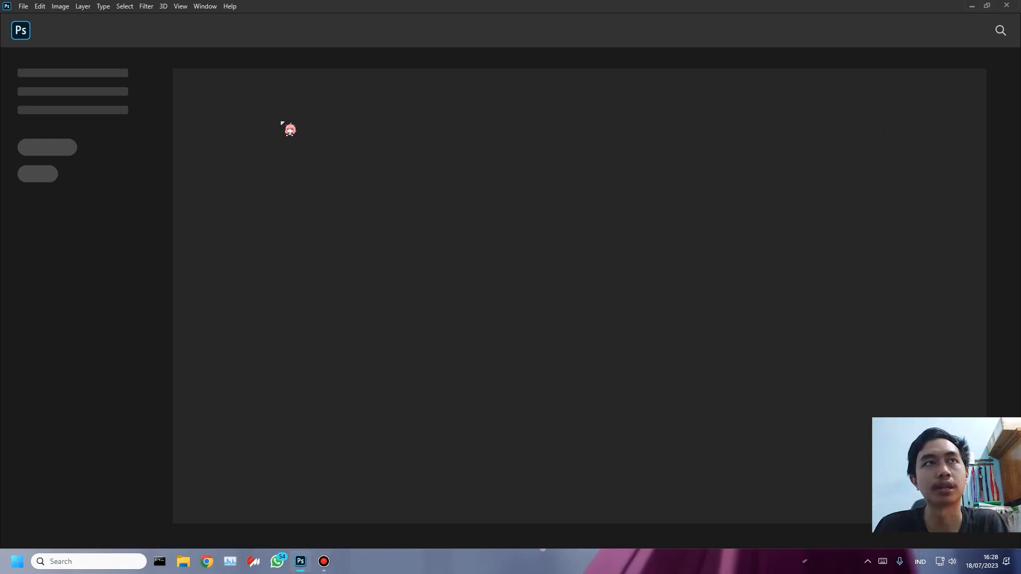
- Open the new document setup
left_click(24, 7)
left_click(445, 99)
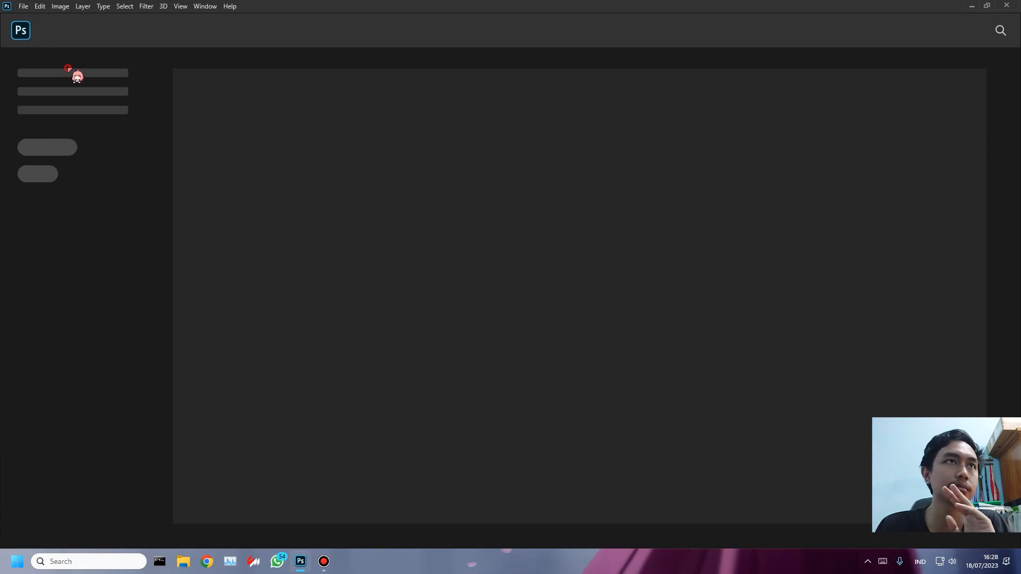
left_click(23, 7)
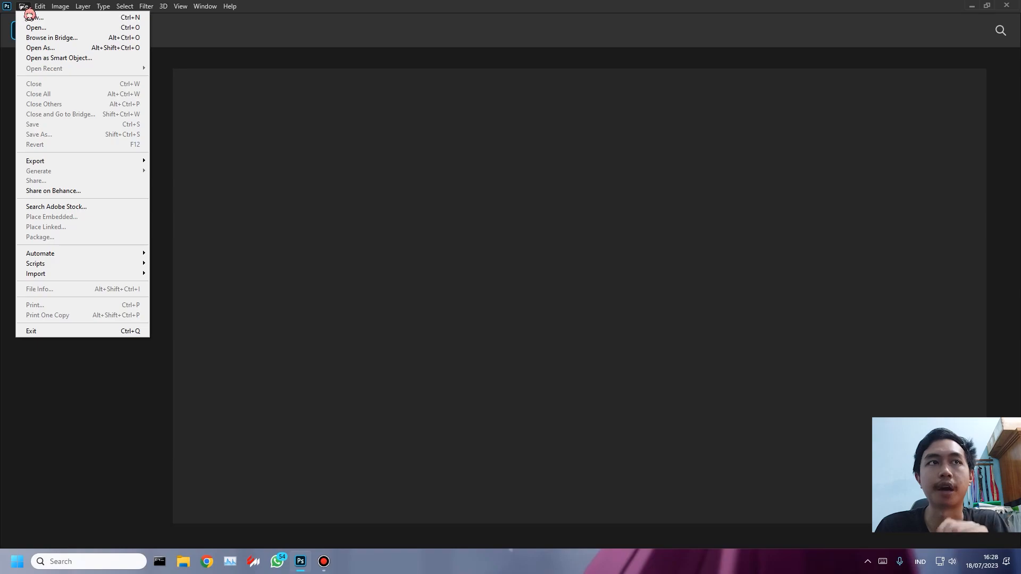
left_click(73, 20)
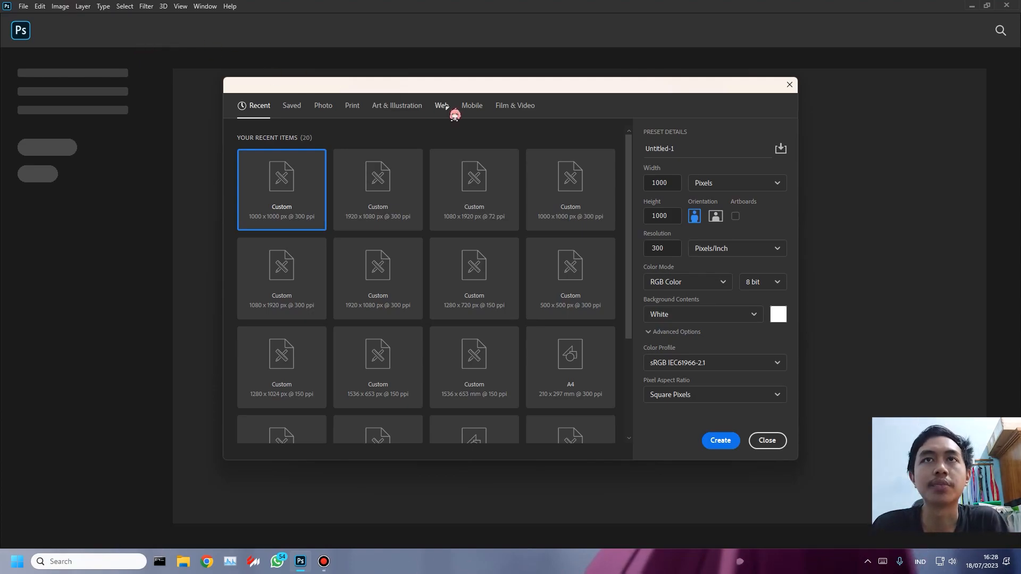
- Examine the recent document presets and compare their width, height, resolution and background settings
scroll(508, 250, "down", 5)
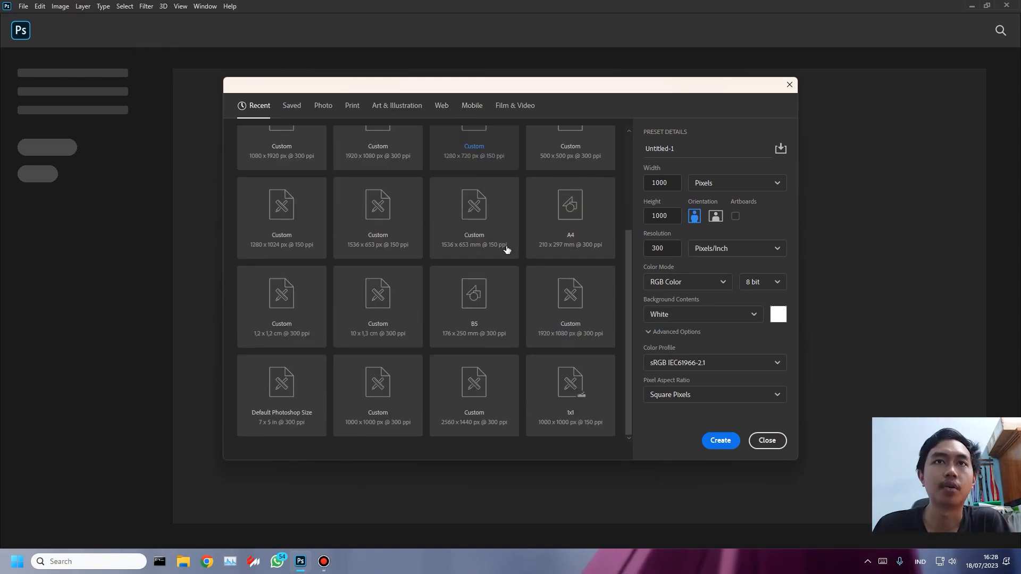
scroll(527, 246, "up", 5)
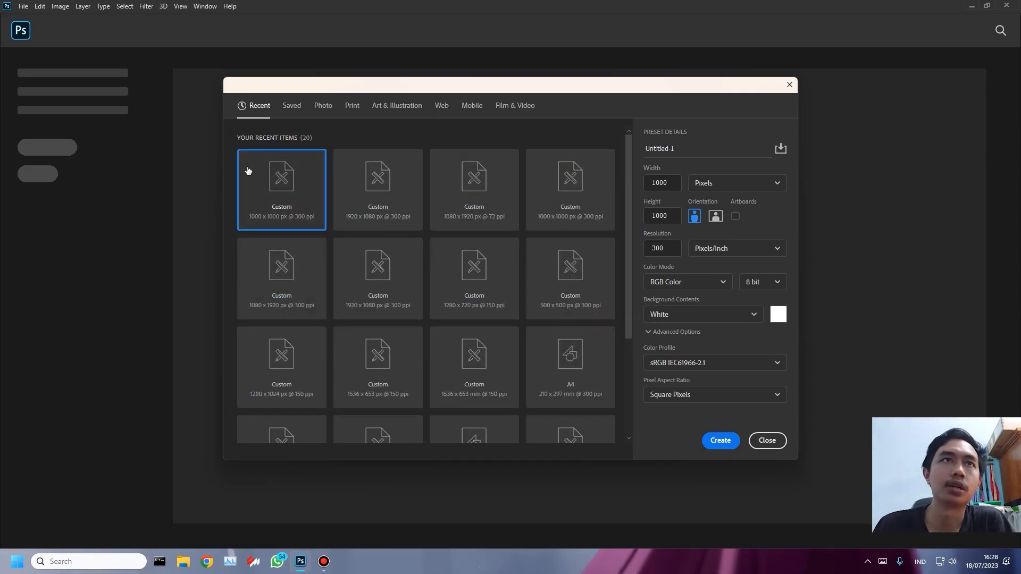
key("Right")
key("Right")
key("Right")
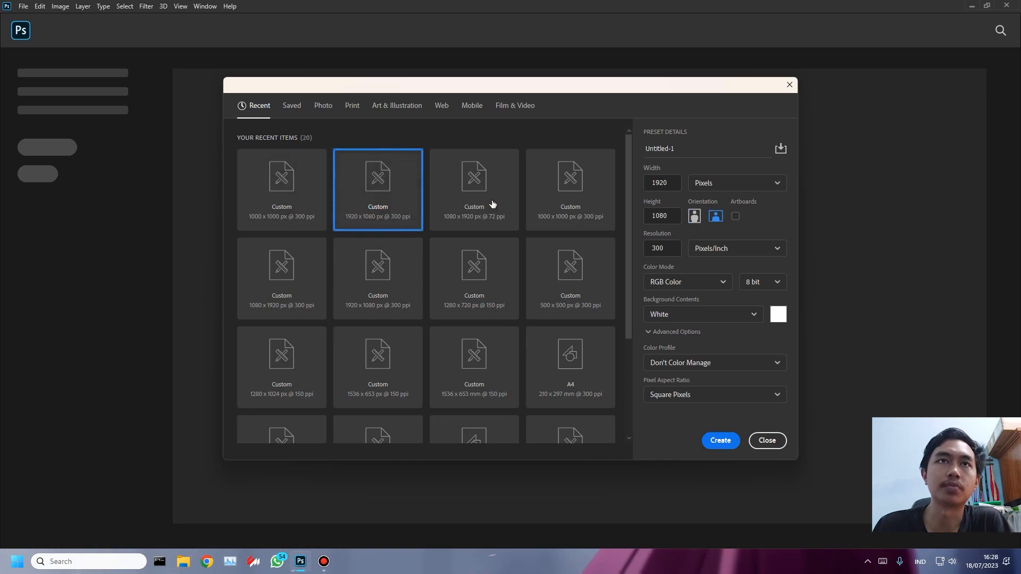
key("Down")
key("Left")
key("Left")
key("Left")
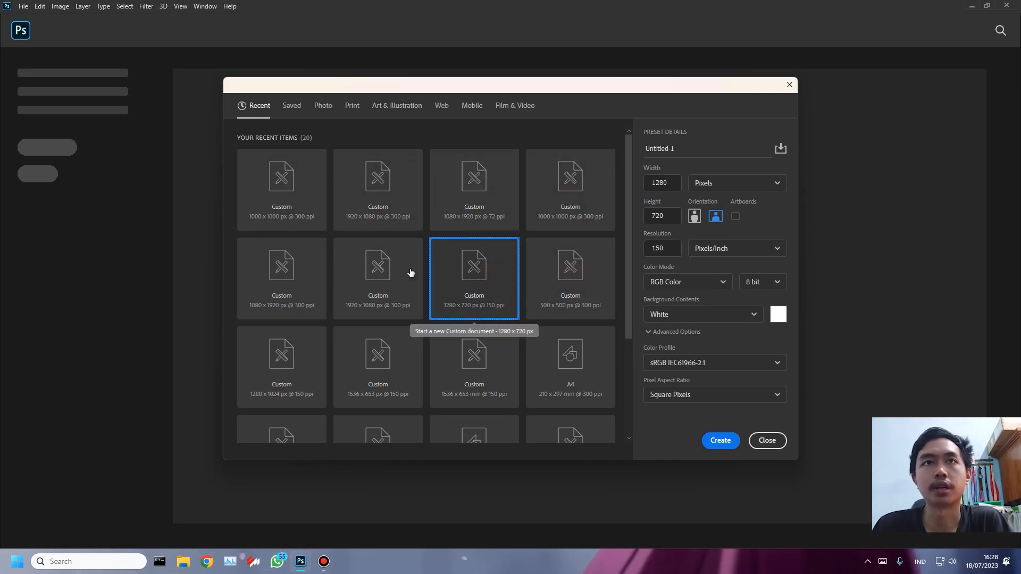
key("Down")
key("Right")
key("Right")
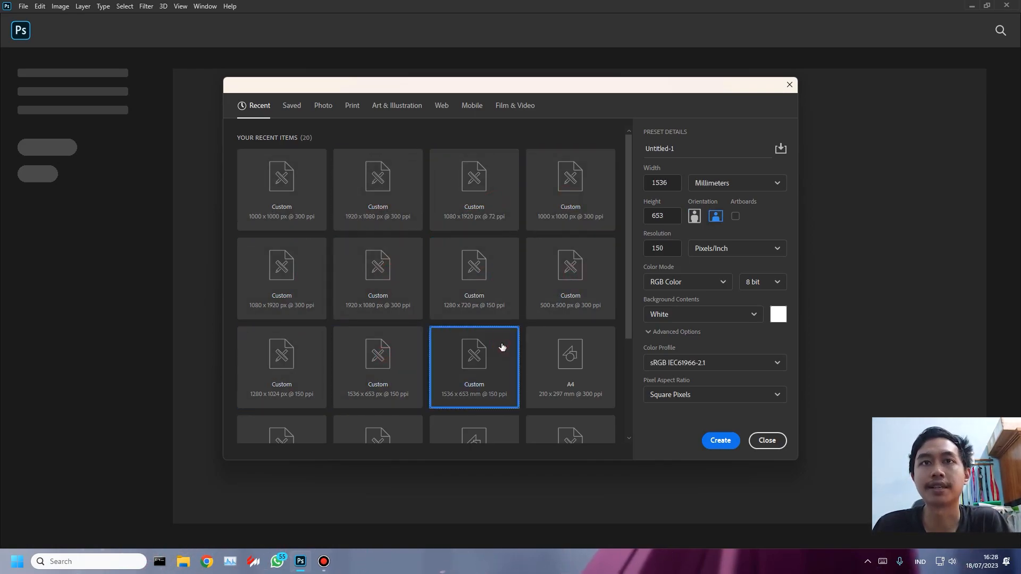
scroll(503, 348, "down", 3)
left_click(575, 211)
left_click(394, 316)
left_click(267, 412)
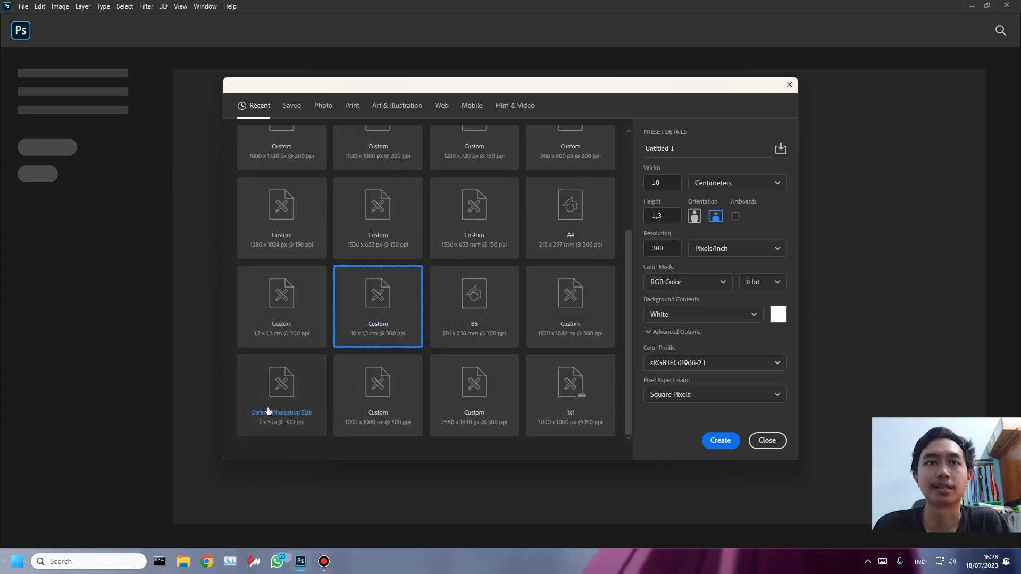
left_click(370, 410)
scroll(372, 387, "up", 5)
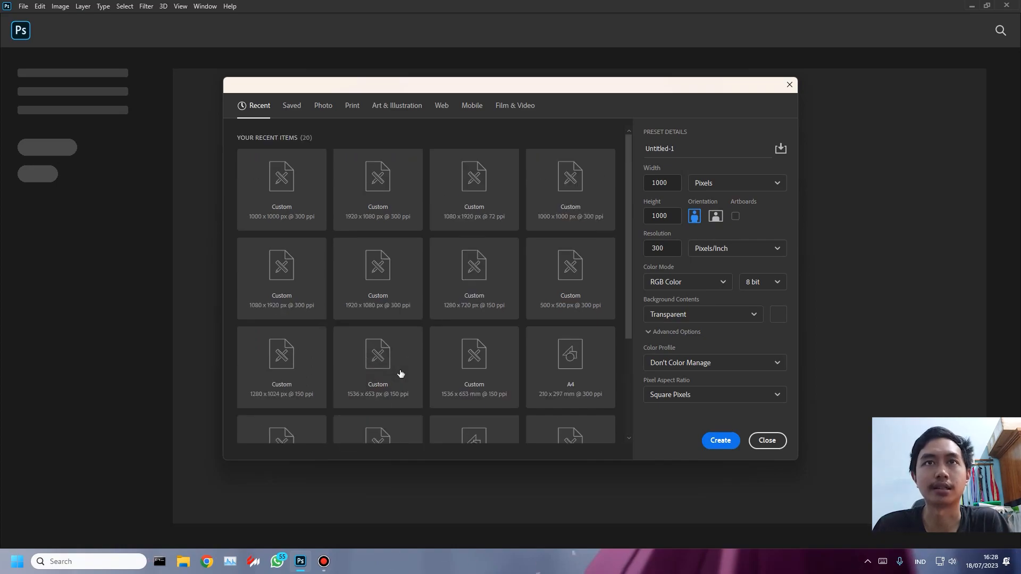
- Look through the Saved, Photo and Print preset categories, comparing the A4, Legal, A5 and A3 paper sizes
left_click(299, 109)
left_click(330, 107)
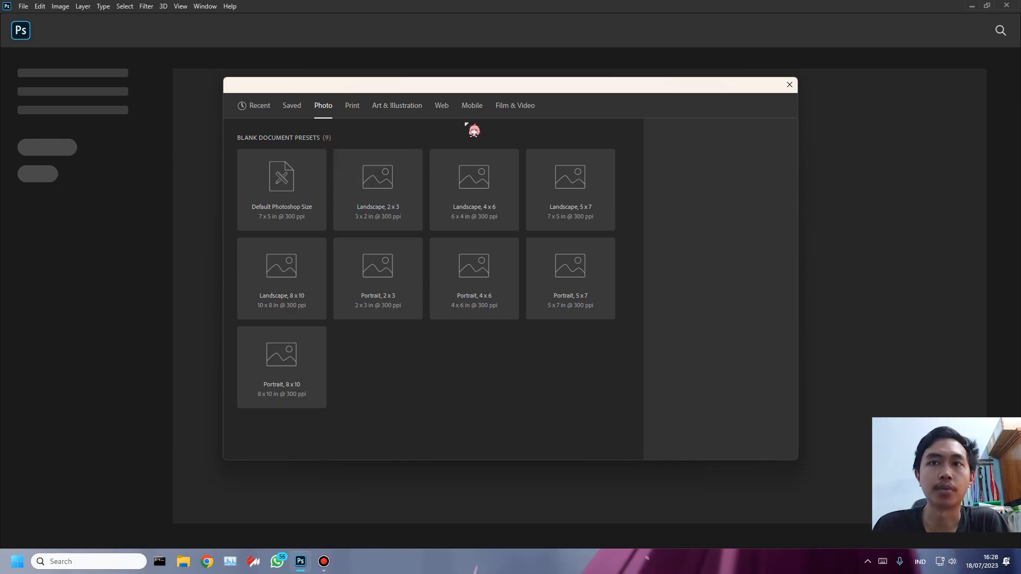
left_click(352, 109)
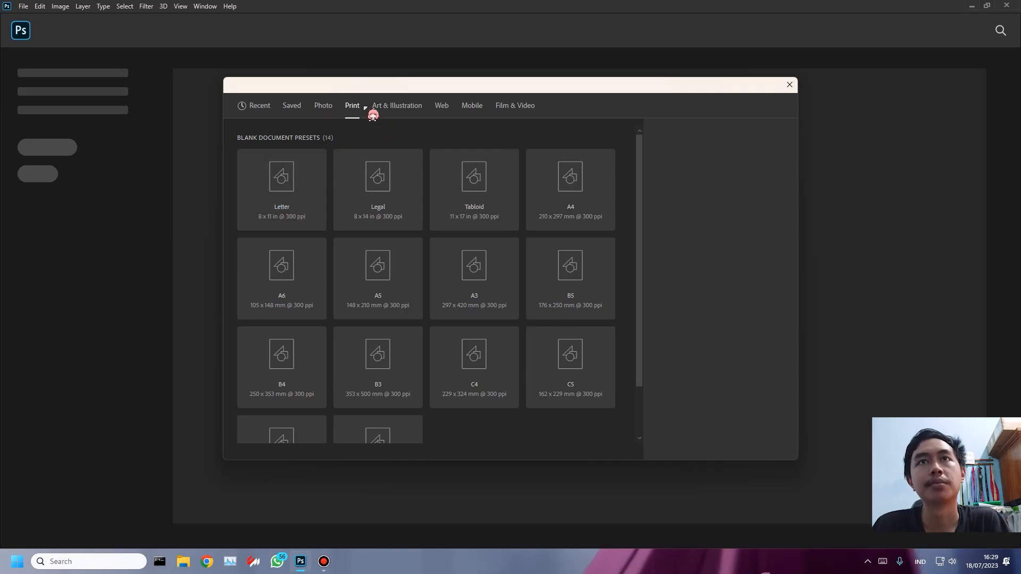
left_click(558, 196)
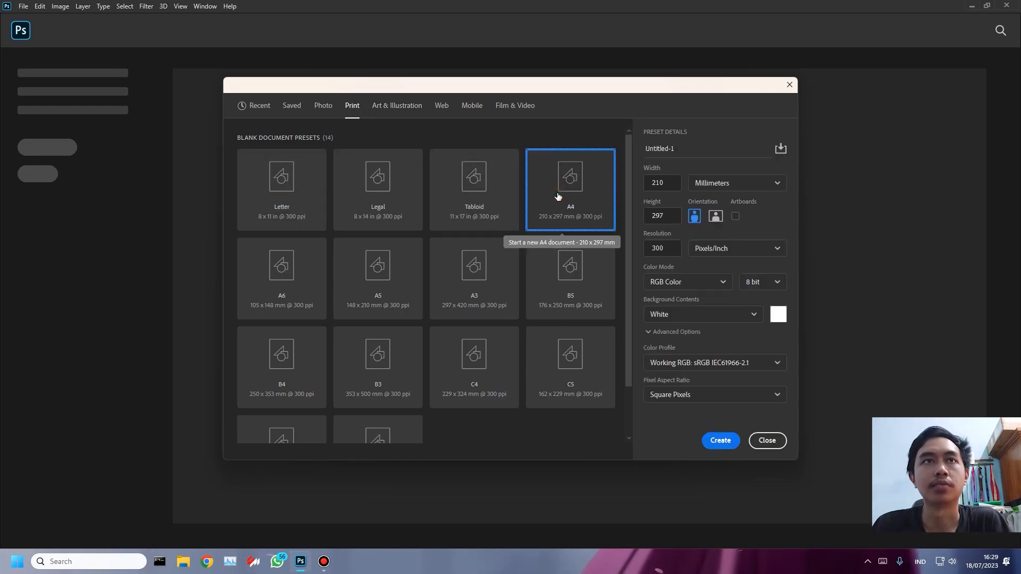
left_click(388, 198)
left_click(376, 277)
left_click(476, 289)
scroll(485, 276, "down", 1)
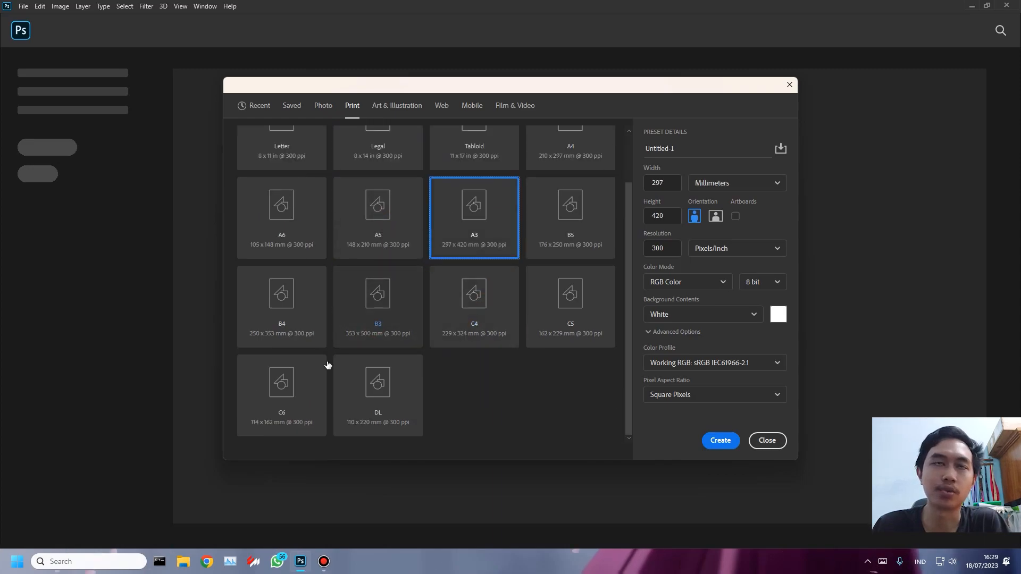
scroll(550, 269, "up", 1)
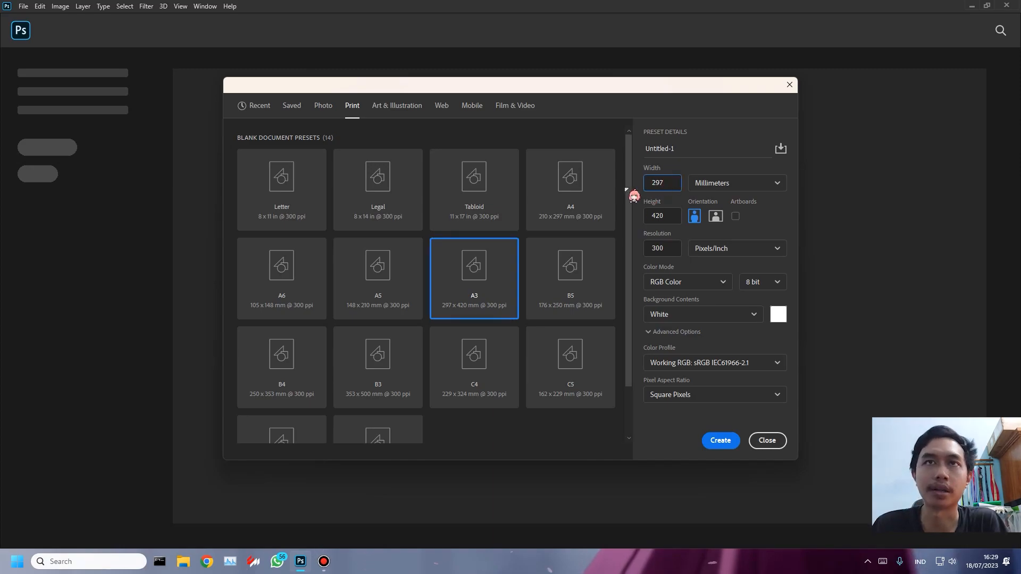
- Review the height, resolution and colour mode options of the A3 preset, keeping RGB Color
left_click(669, 216)
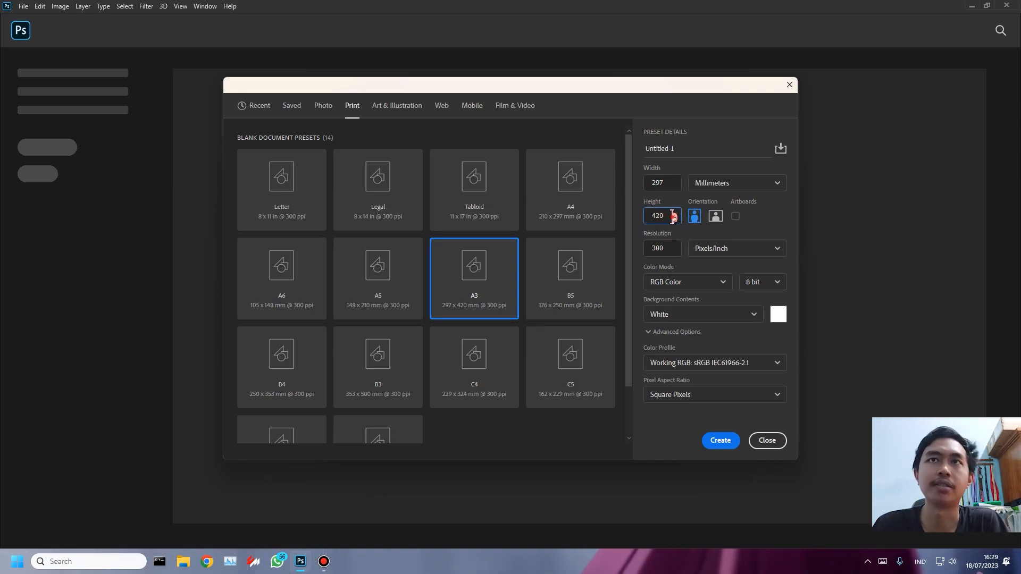
left_click(665, 249)
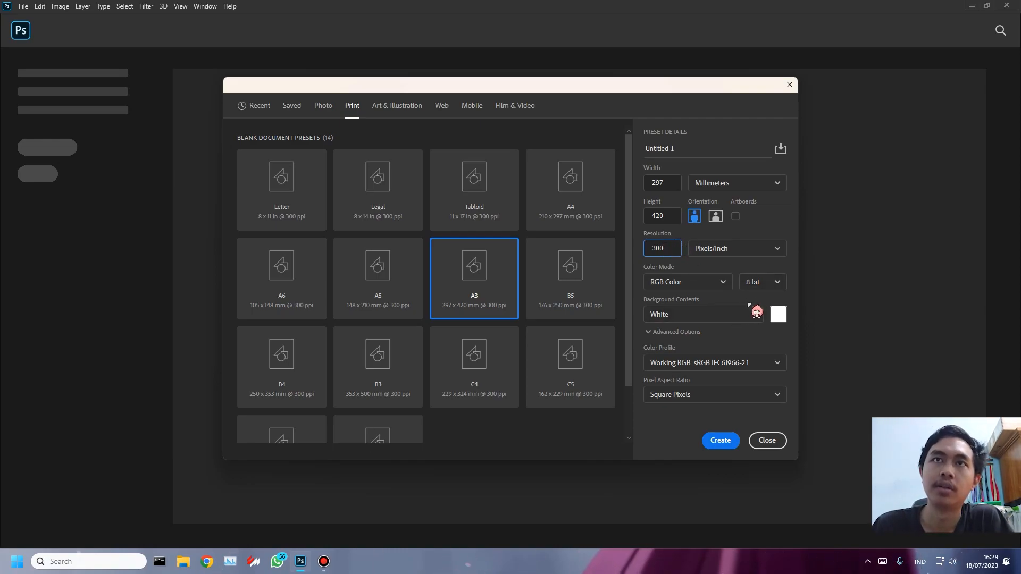
left_click(724, 284)
left_click(727, 287)
left_click(724, 285)
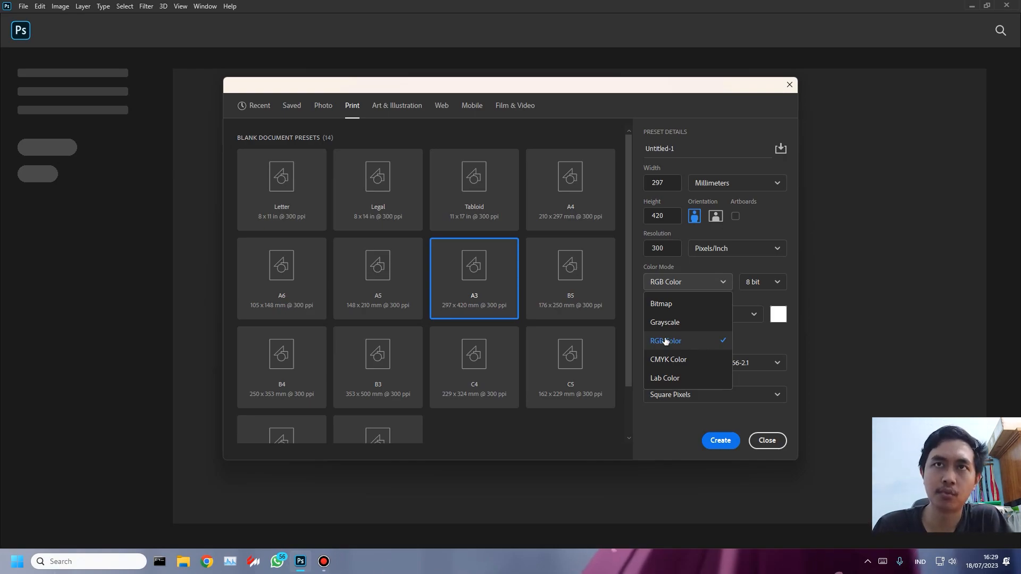
left_click(726, 345)
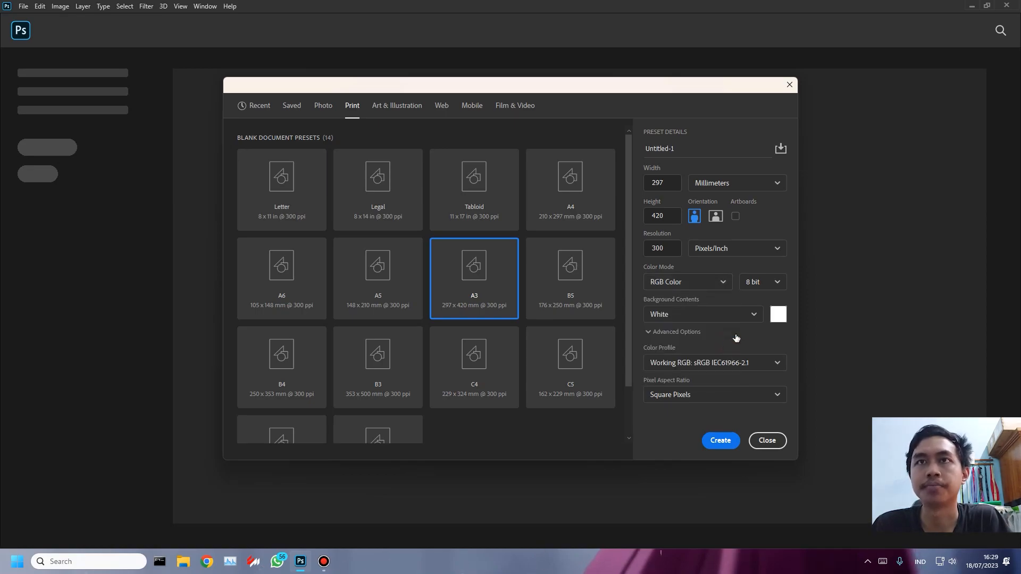
- Check the bit depth and background contents options, keeping 8 bit and a White background
left_click(774, 286)
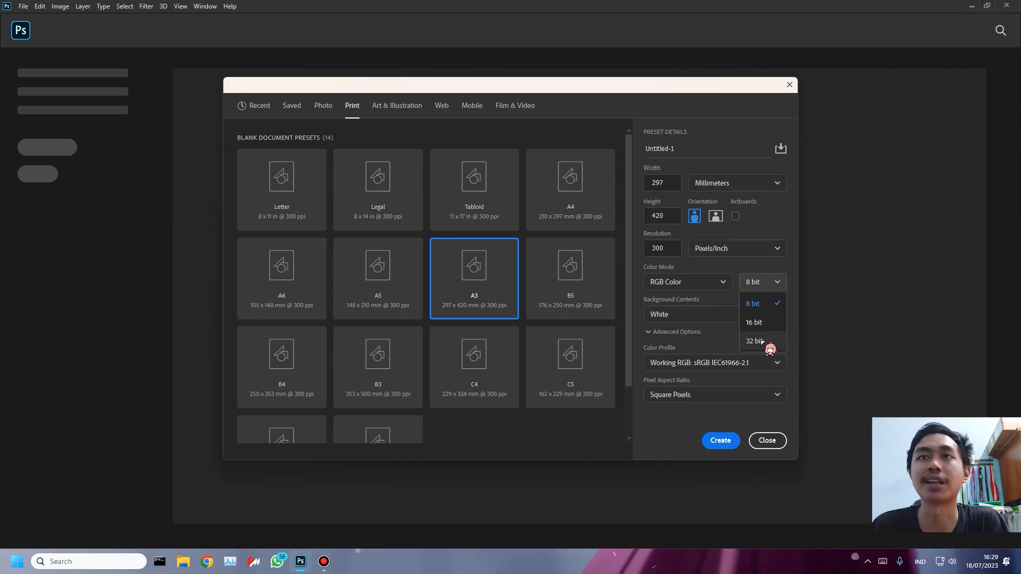
left_click(766, 304)
left_click(755, 316)
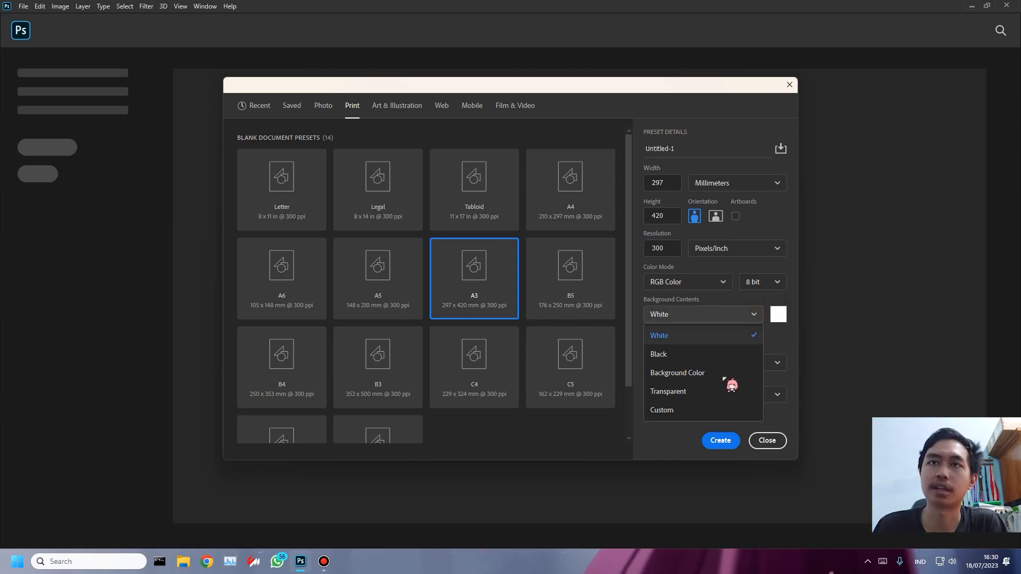
left_click(753, 318)
left_click(742, 394)
left_click(730, 400)
- Name the new document "Project Ps pertamaku" and choose the A4 print preset
double_click(694, 149)
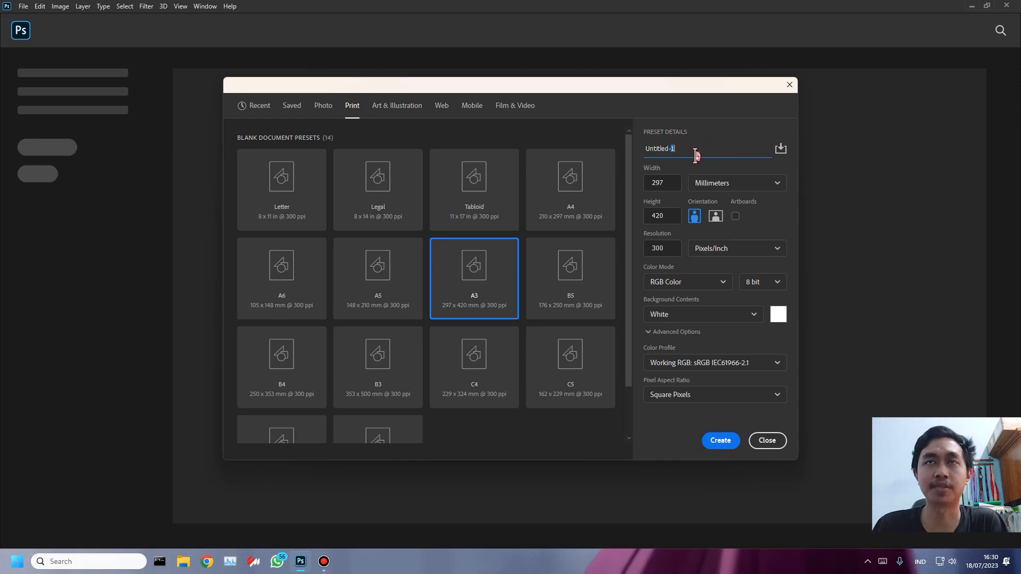
left_click_drag(677, 148, 603, 146)
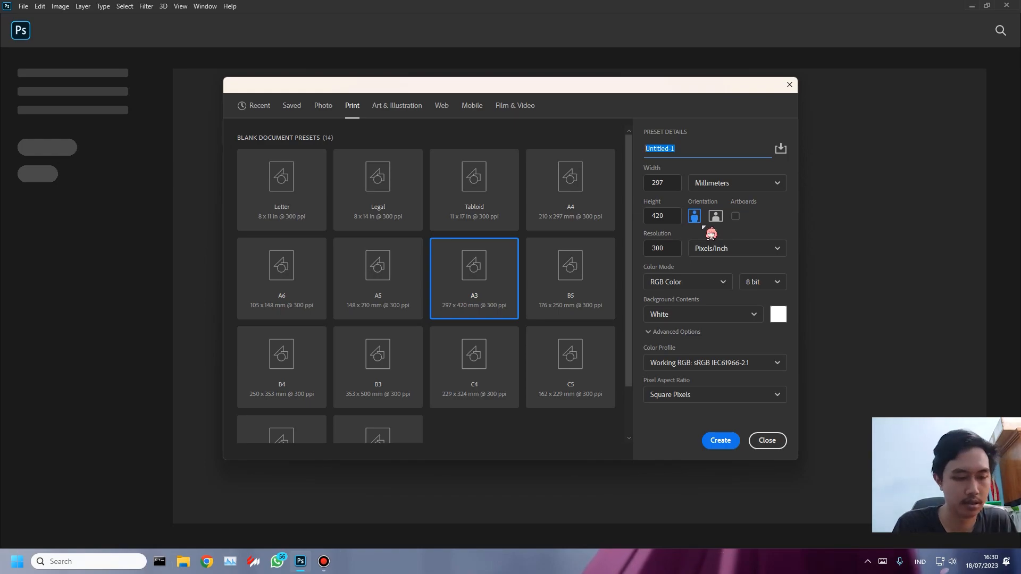
type("Projec")
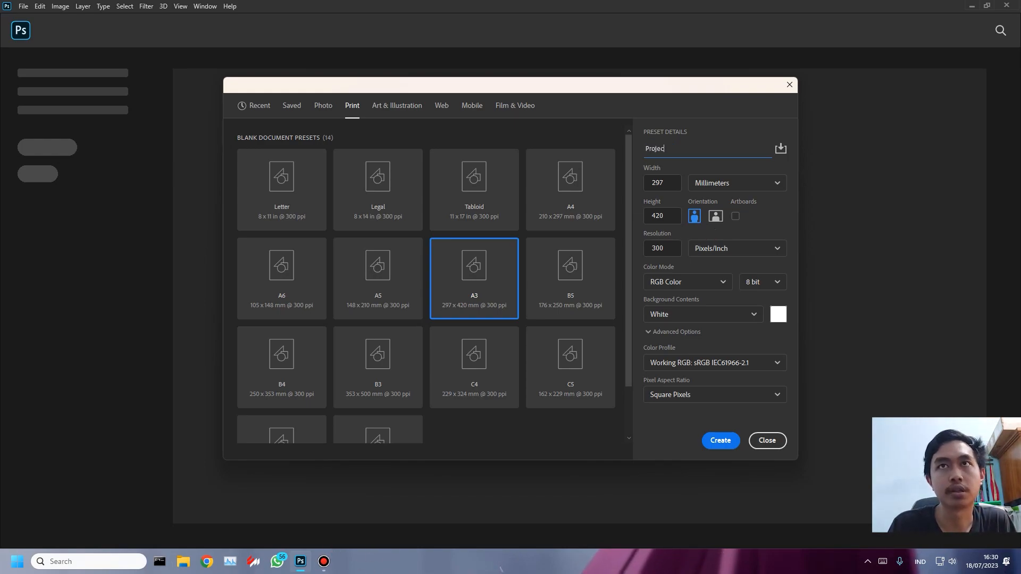
type("t Ps pertamaku")
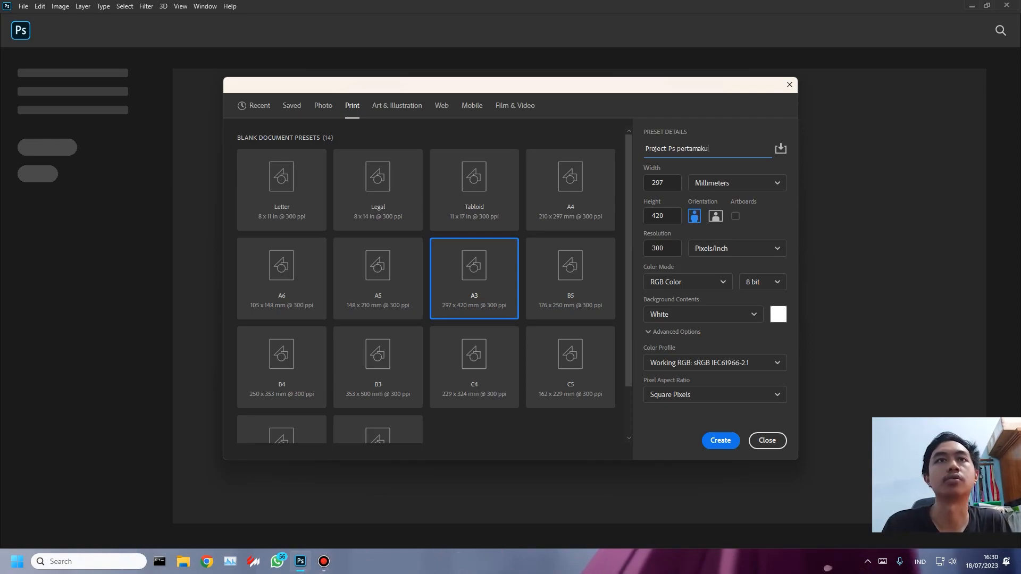
left_click(573, 187)
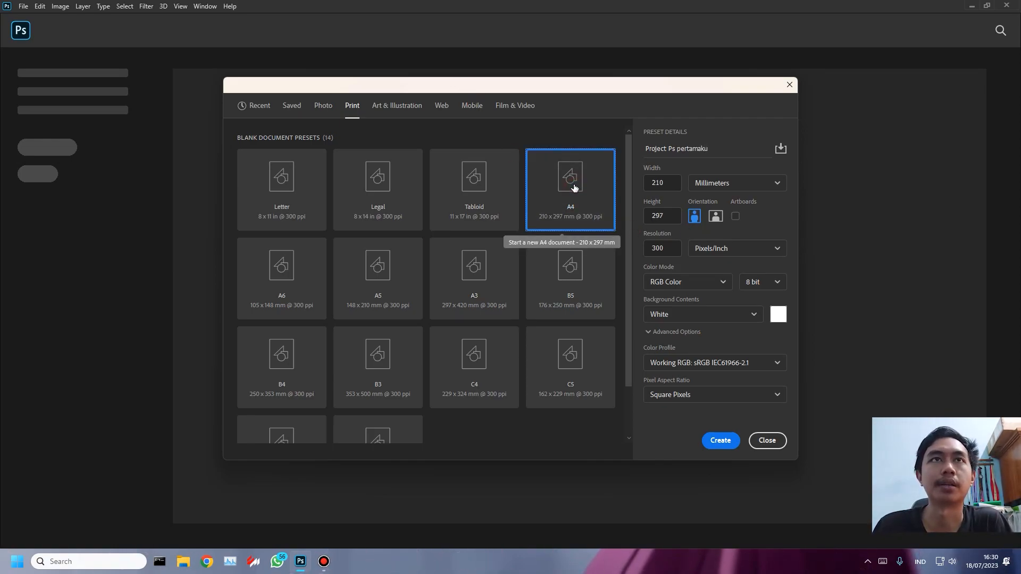
- Examine the Art & Illustration presets, comparing the pixel grid, Poster, Postcard, 1080p and 720p sizes
left_click(410, 110)
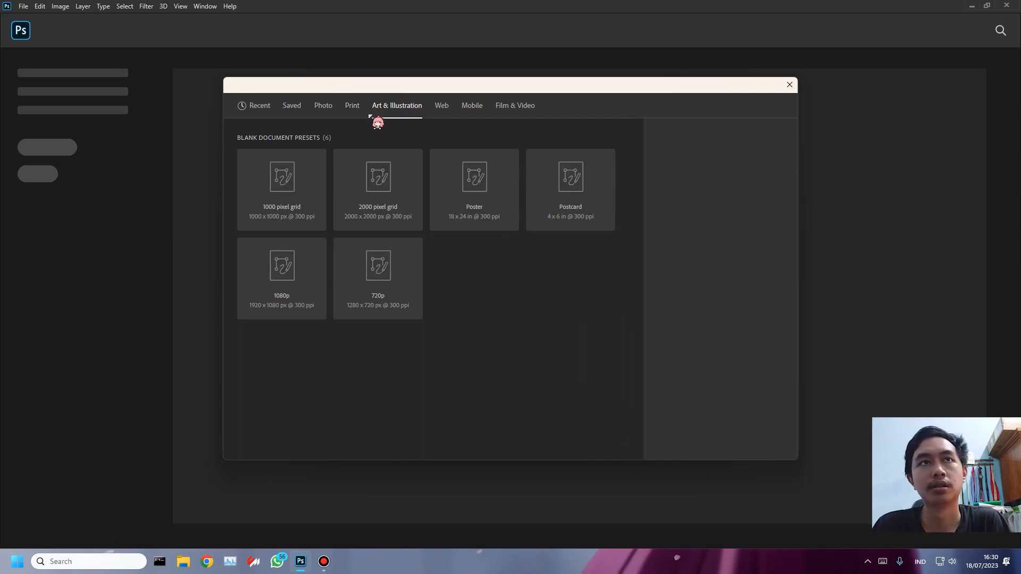
left_click(299, 204)
left_click(412, 204)
left_click(488, 203)
left_click(547, 204)
left_click(470, 204)
left_click(590, 201)
left_click(378, 279)
left_click(298, 285)
left_click(412, 278)
left_click(454, 200)
left_click(528, 189)
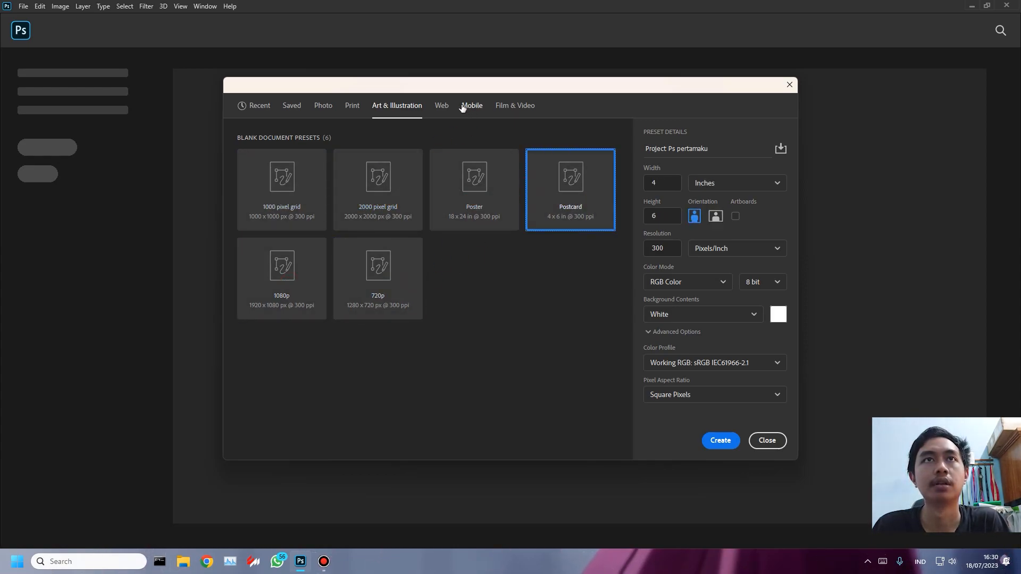
- Look through the blank document presets in the Web and Film & Video categories
left_click(442, 106)
left_click(388, 210)
left_click(289, 205)
left_click(378, 276)
left_click(456, 263)
left_click(515, 106)
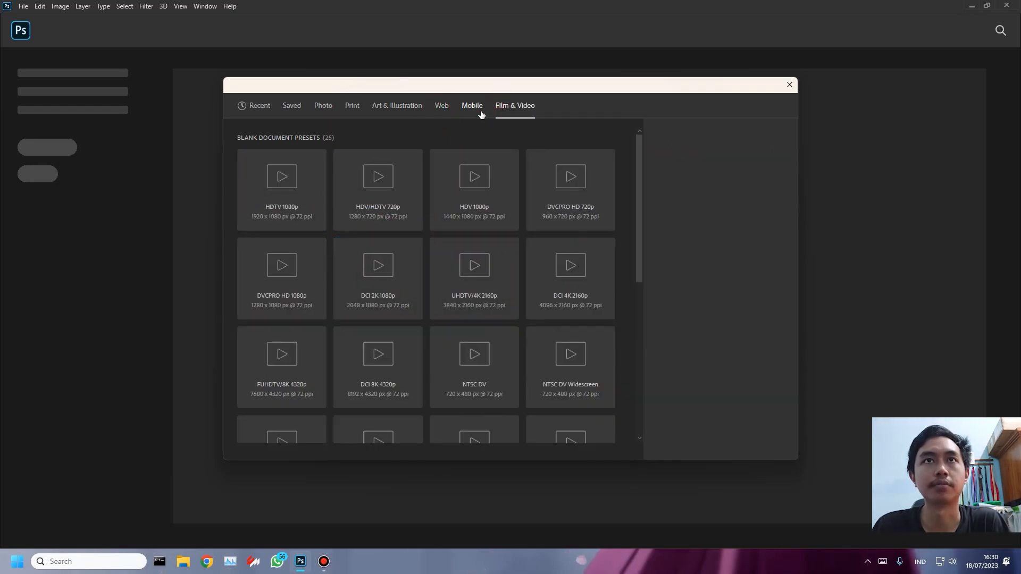
left_click(474, 204)
left_click(447, 280)
- Examine the Mobile presets, comparing sizes such as iPhone X, iPhone 5 and iOS 7 Settings
left_click(472, 106)
left_click(392, 289)
left_click(472, 289)
left_click(281, 206)
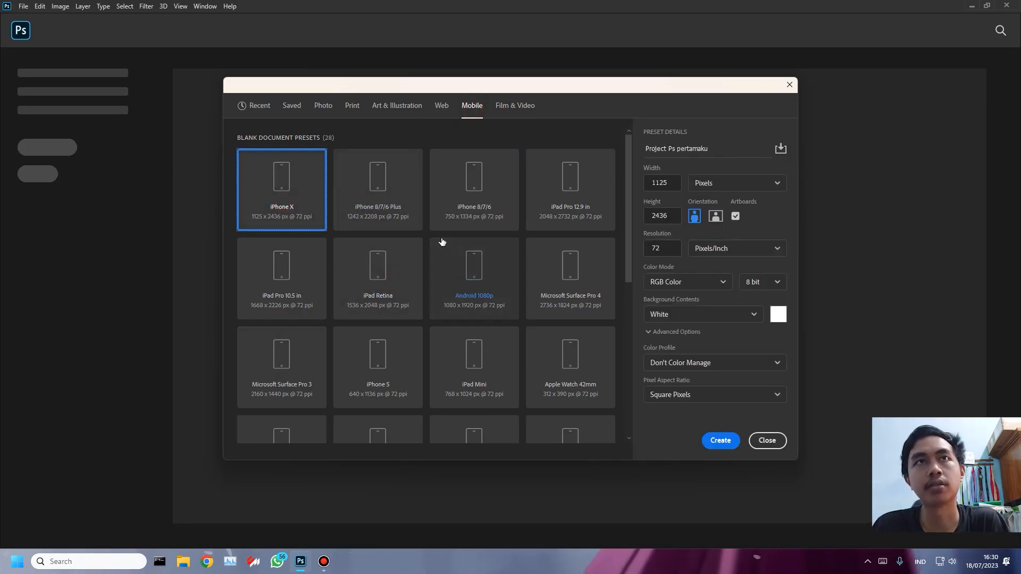
scroll(439, 256, "down", 2)
left_click(381, 250)
scroll(454, 287, "down", 2)
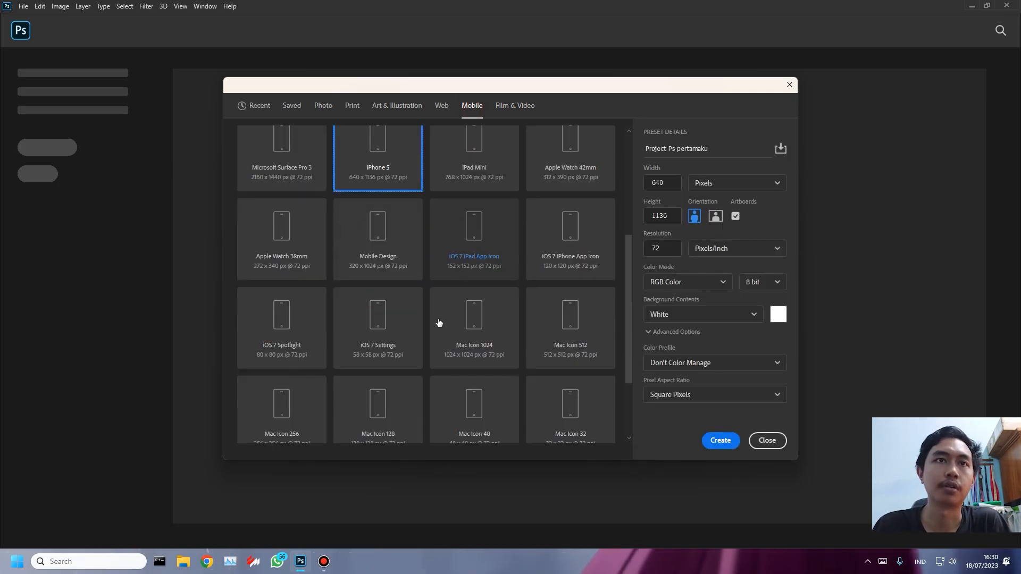
left_click(392, 334)
scroll(426, 314, "down", 2)
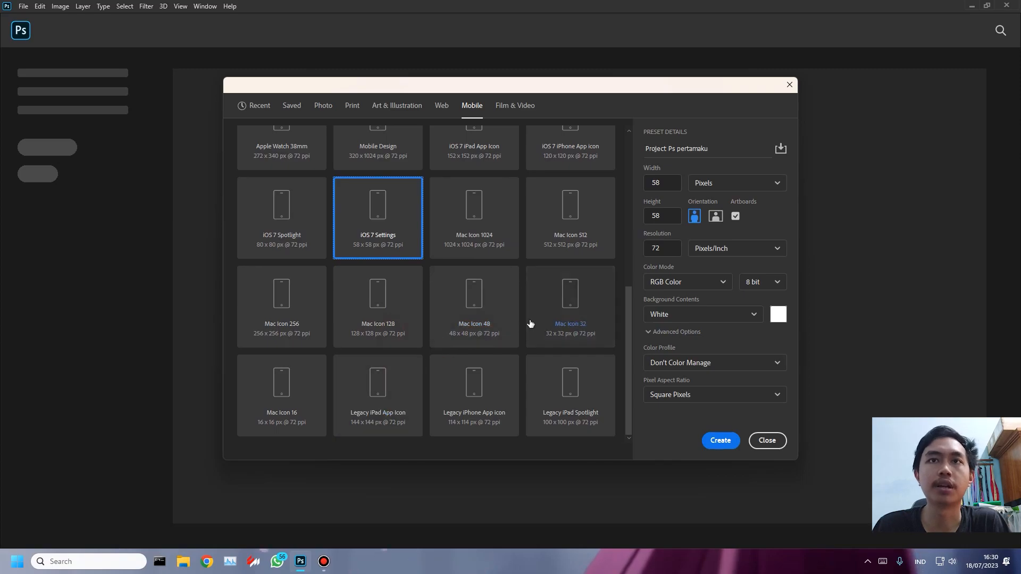
scroll(565, 321, "up", 6)
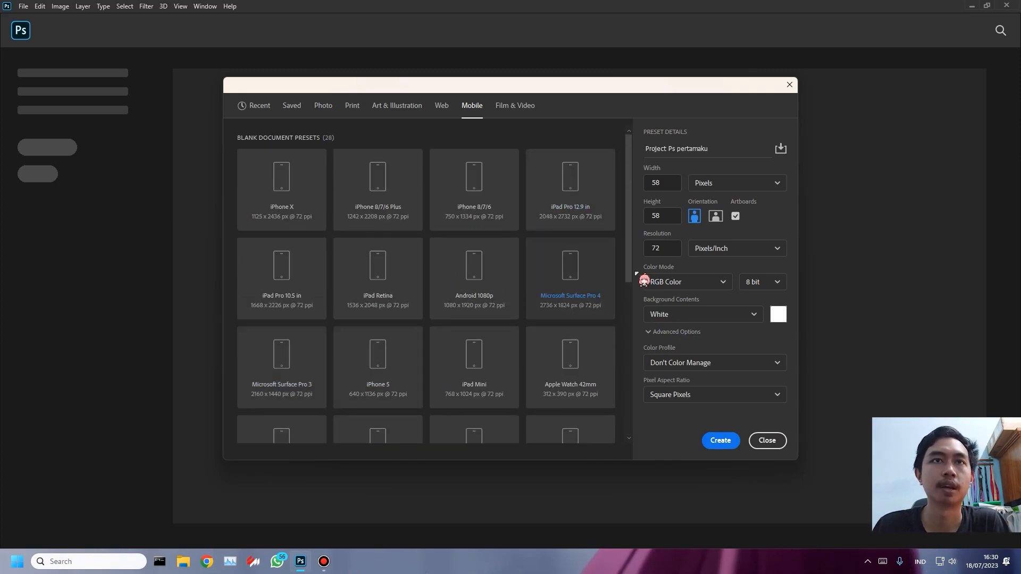
- Try the Microsoft Surface Pro 4 preset and settle on the Android 1080p mobile preset of 1080 x 1920 px
left_click(579, 282)
scroll(553, 276, "down", 1)
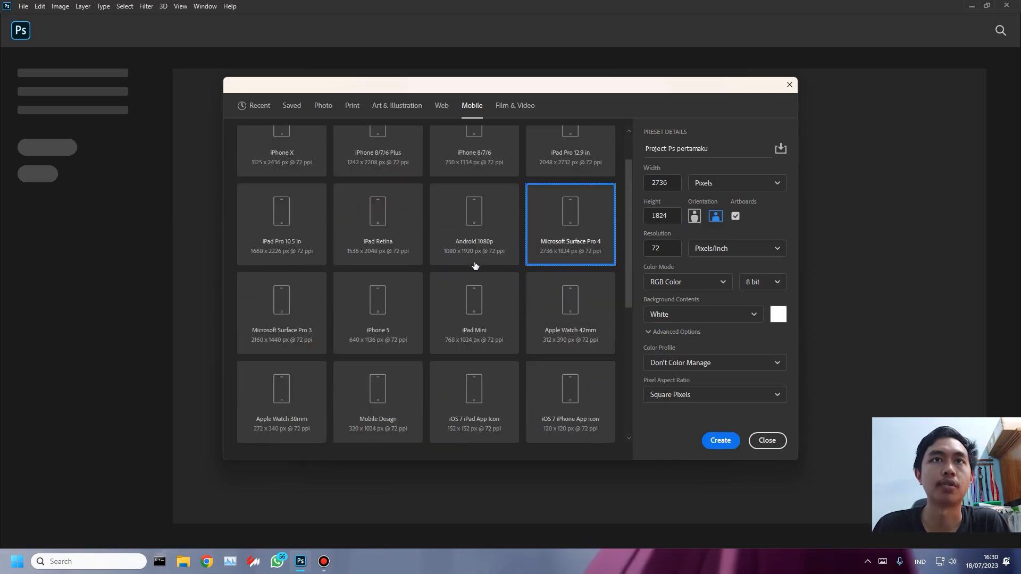
left_click(490, 226)
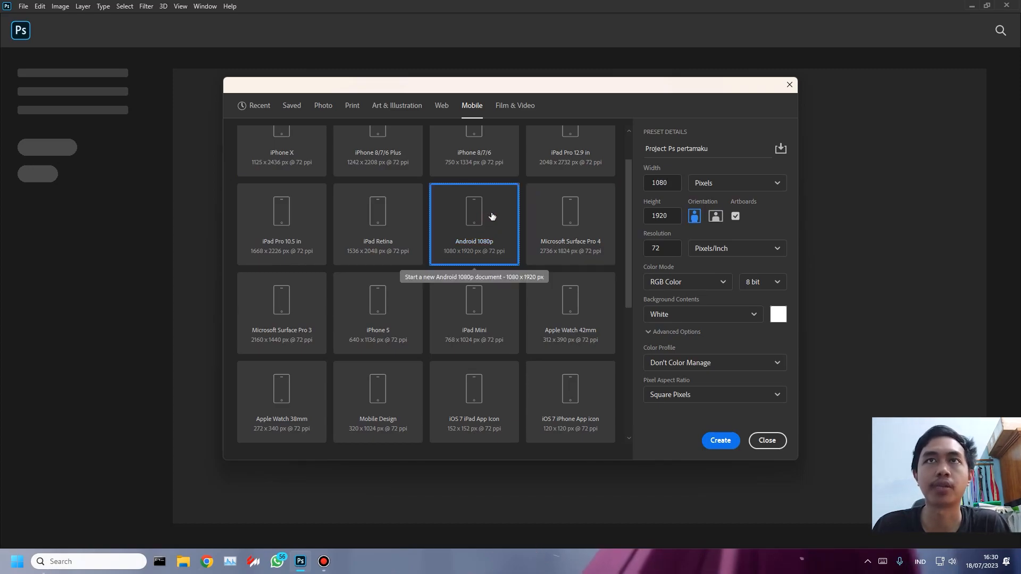
- Create the "Project Ps pertamaku" document from the A4 print preset, with its size expressed in pixels (2480 x 3508) at 300 pixels/inch
scroll(492, 216, "up", 1)
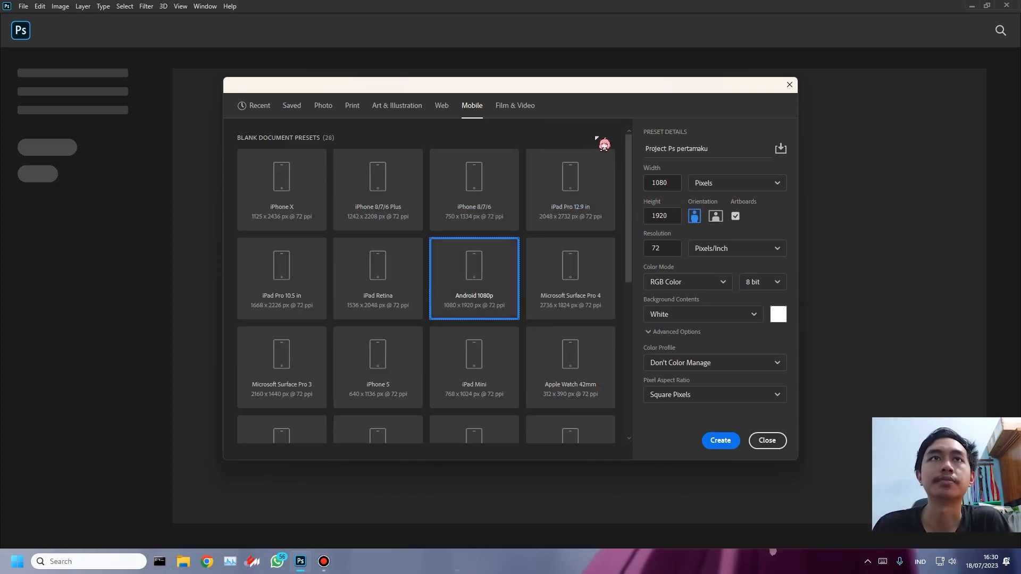
left_click(352, 106)
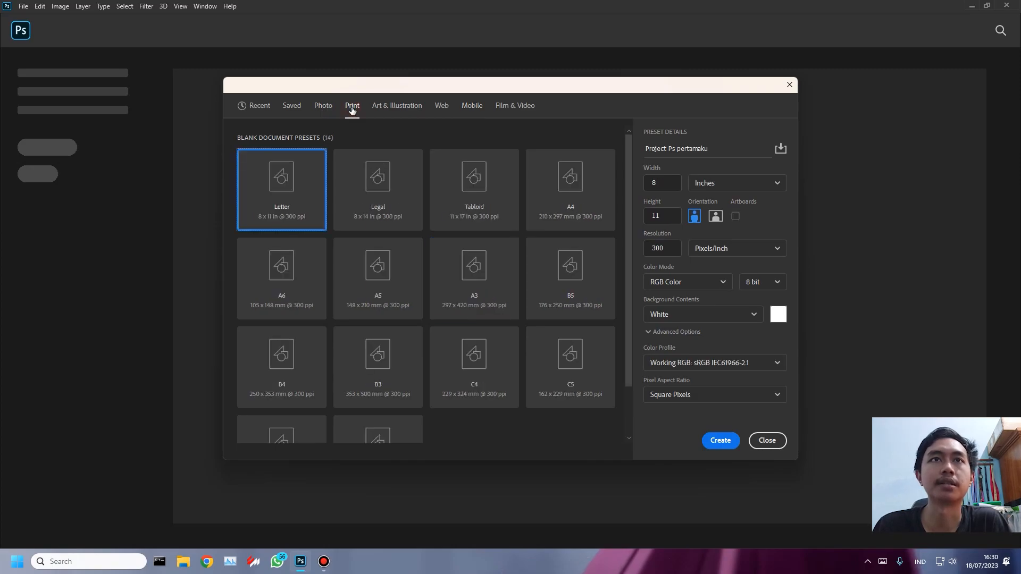
left_click(561, 190)
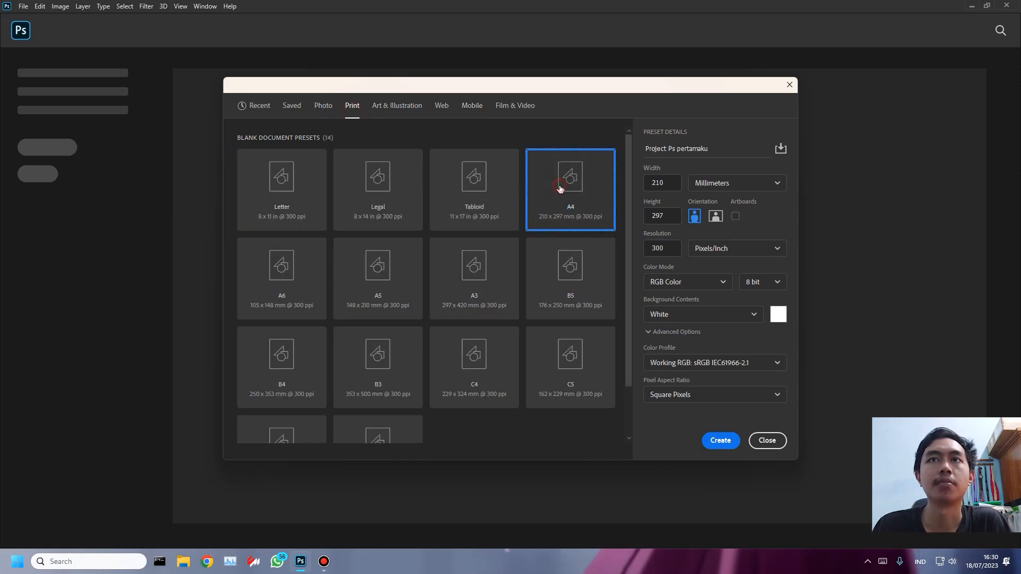
left_click(756, 188)
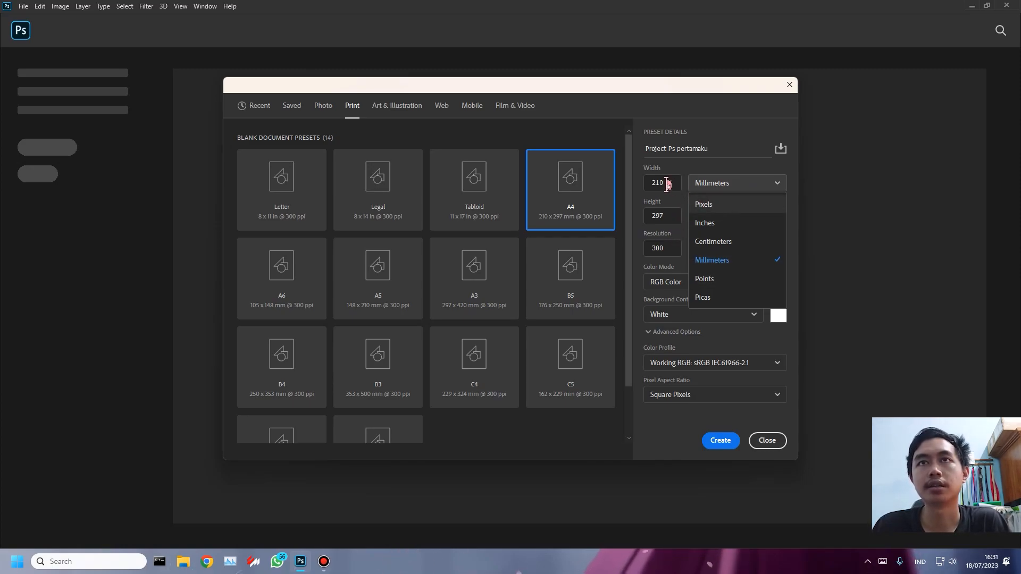
left_click(721, 207)
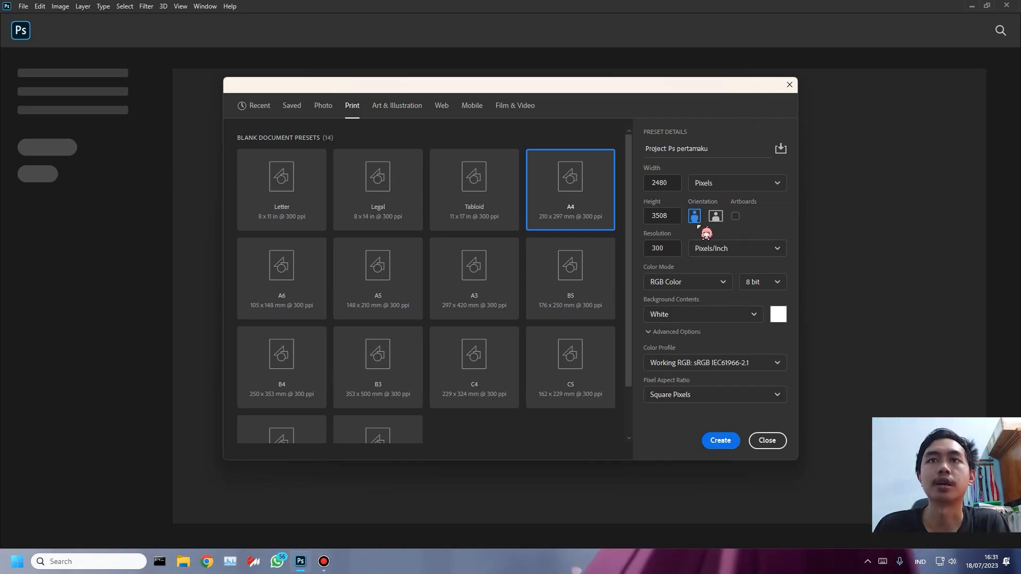
left_click(720, 441)
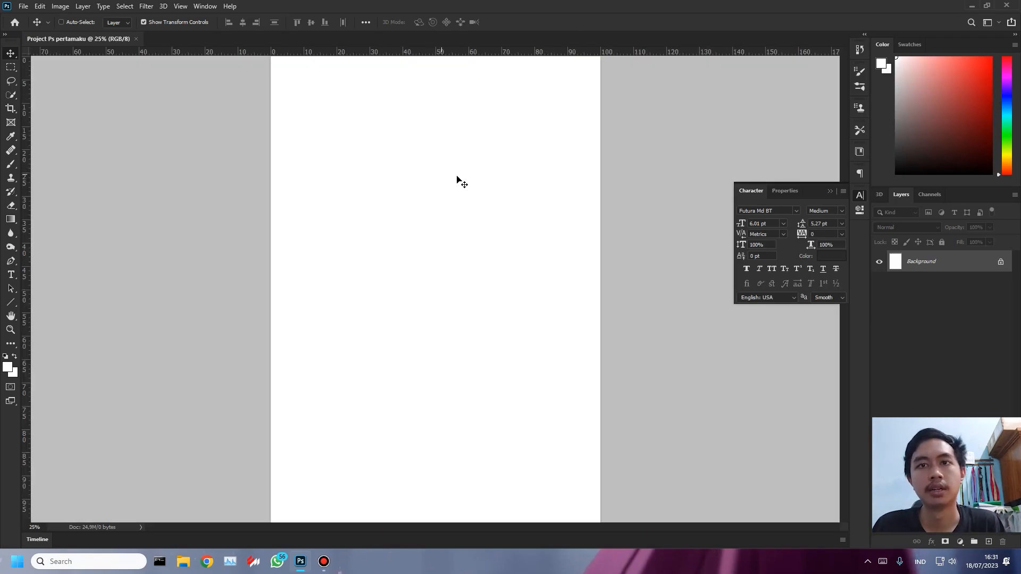
scroll(464, 193, "down", 2)
scroll(413, 220, "down", 1)
scroll(414, 220, "up", 2)
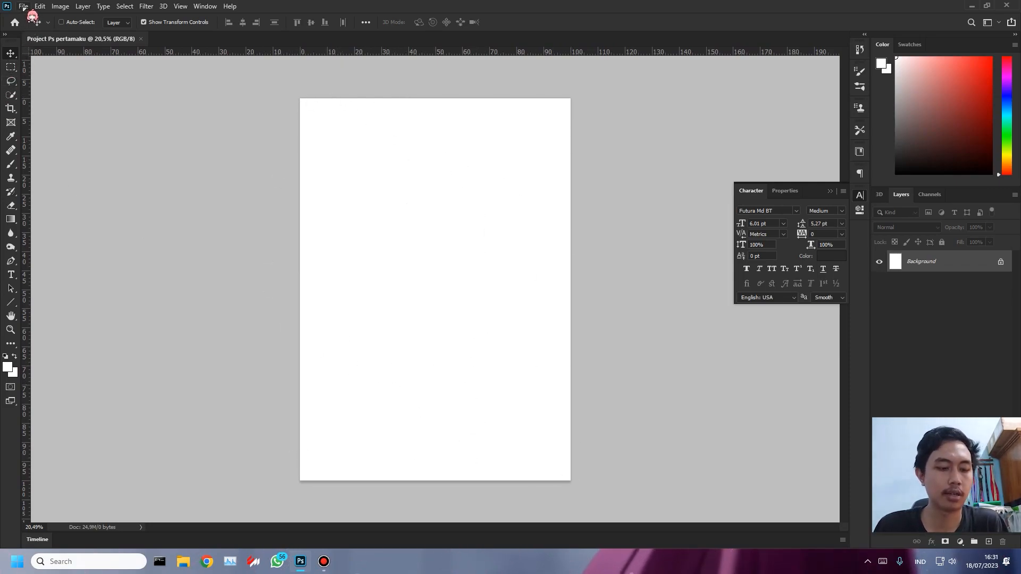
- Create a second document from the A4 print preset in landscape orientation, 297 x 210 mm at 300 pixels/inch
key("ctrl+n")
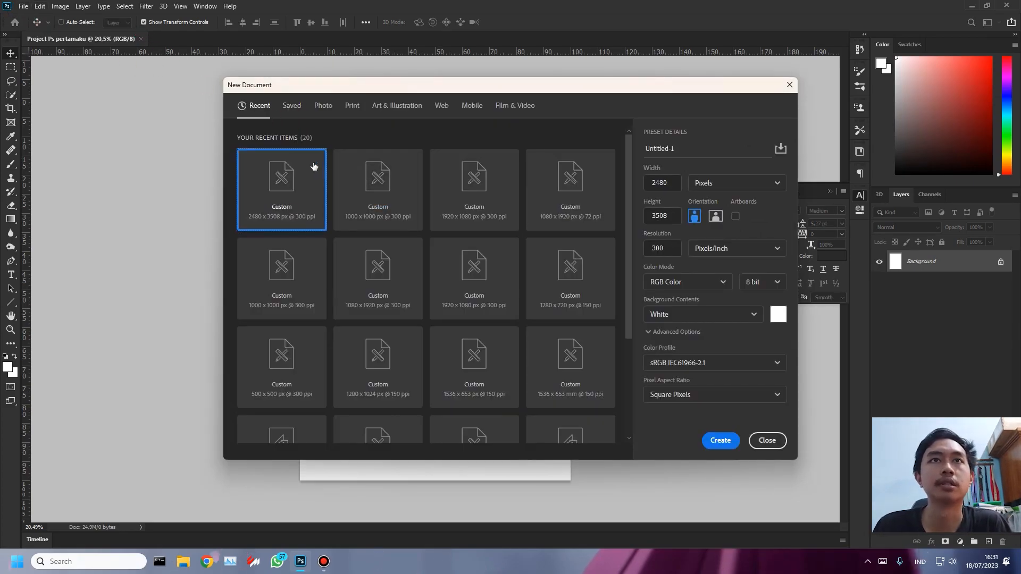
left_click(331, 107)
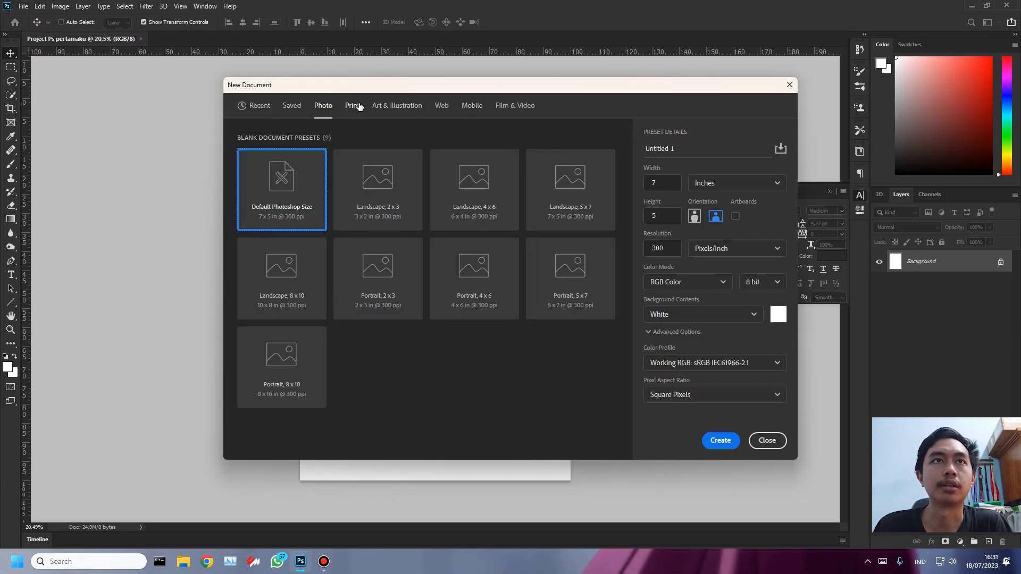
left_click(352, 107)
left_click(575, 196)
left_click(716, 216)
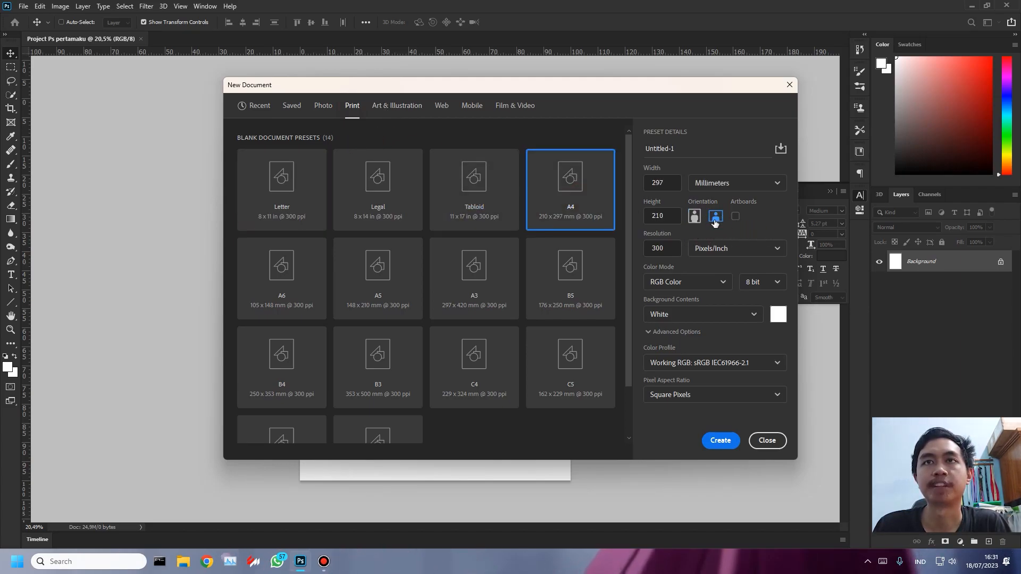
left_click(721, 441)
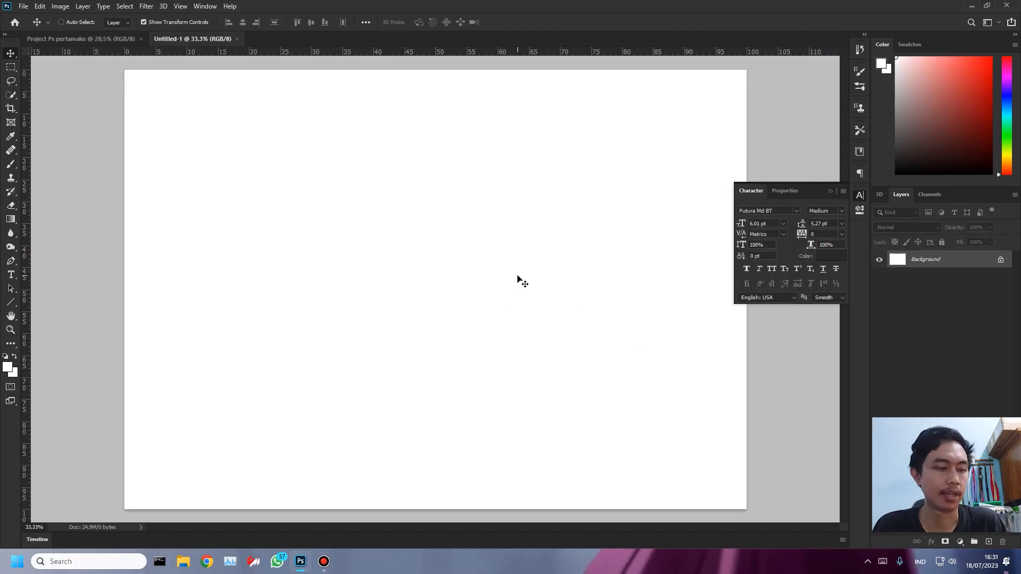
scroll(424, 257, "down", 3)
scroll(414, 254, "up", 3)
scroll(419, 252, "down", 1)
scroll(419, 256, "up", 2)
scroll(419, 255, "down", 2)
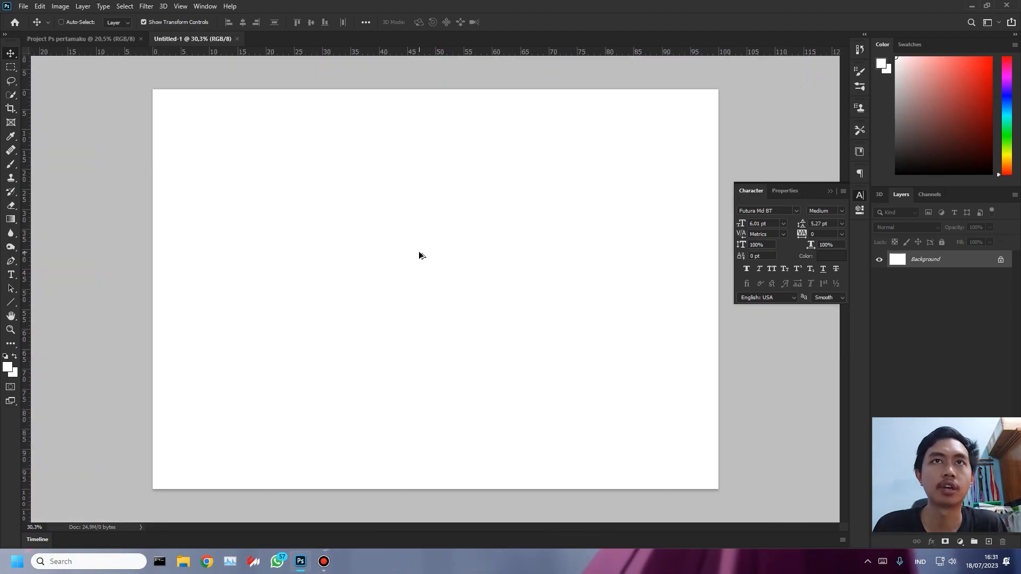
scroll(383, 250, "down", 2)
scroll(382, 248, "up", 2)
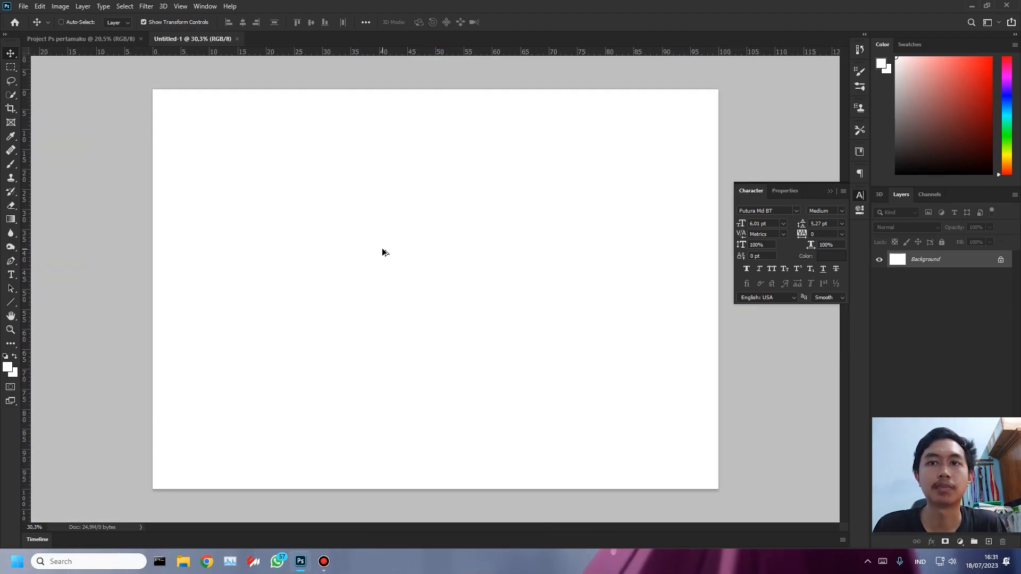
scroll(383, 249, "up", 2)
scroll(382, 249, "down", 2)
scroll(391, 256, "up", 1)
scroll(391, 257, "down", 1)
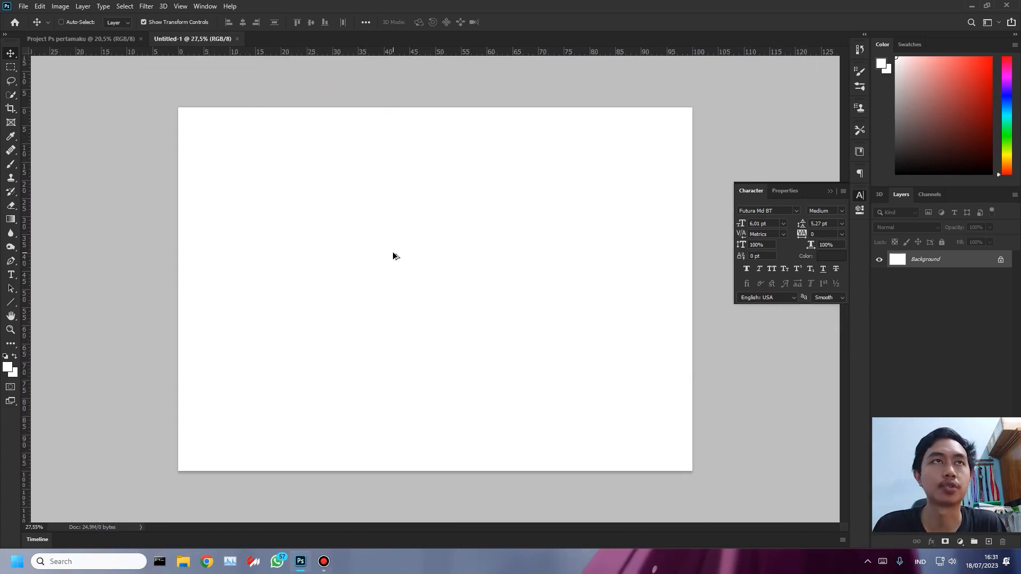
- Close the untitled landscape document and create another one from the recent 297 x 210 mm, 300 ppi custom size
left_click(237, 39)
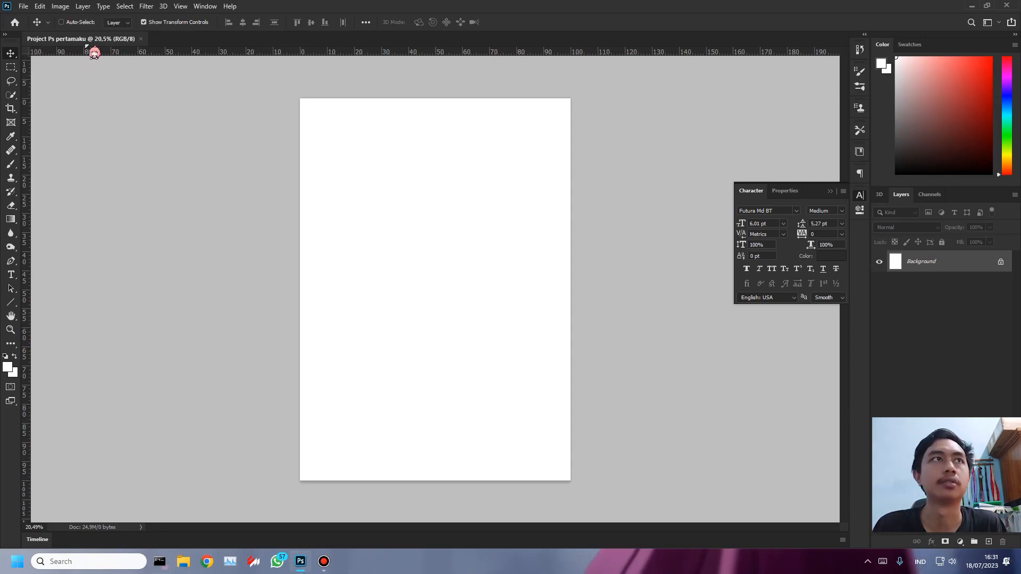
left_click(23, 6)
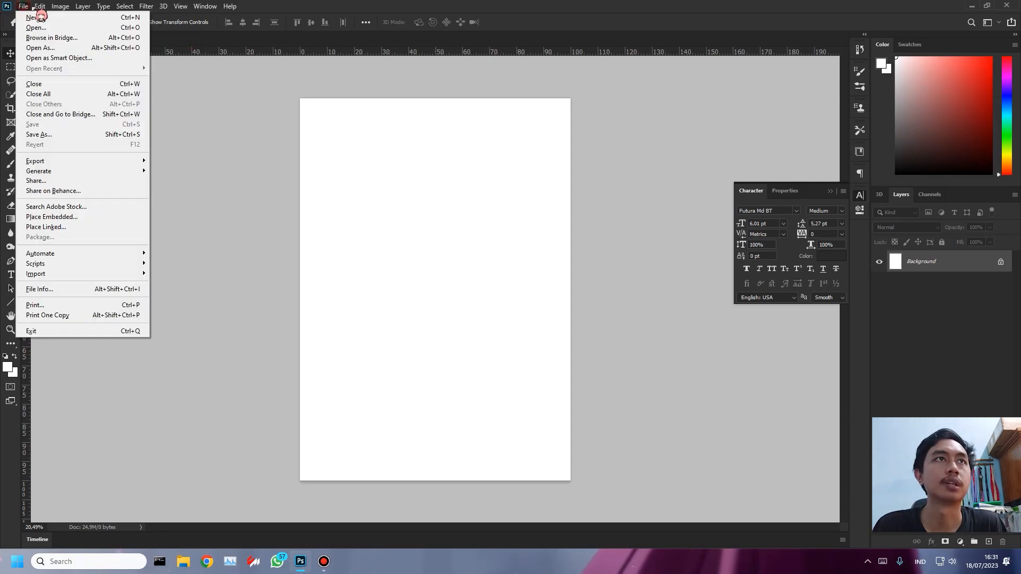
left_click(52, 19)
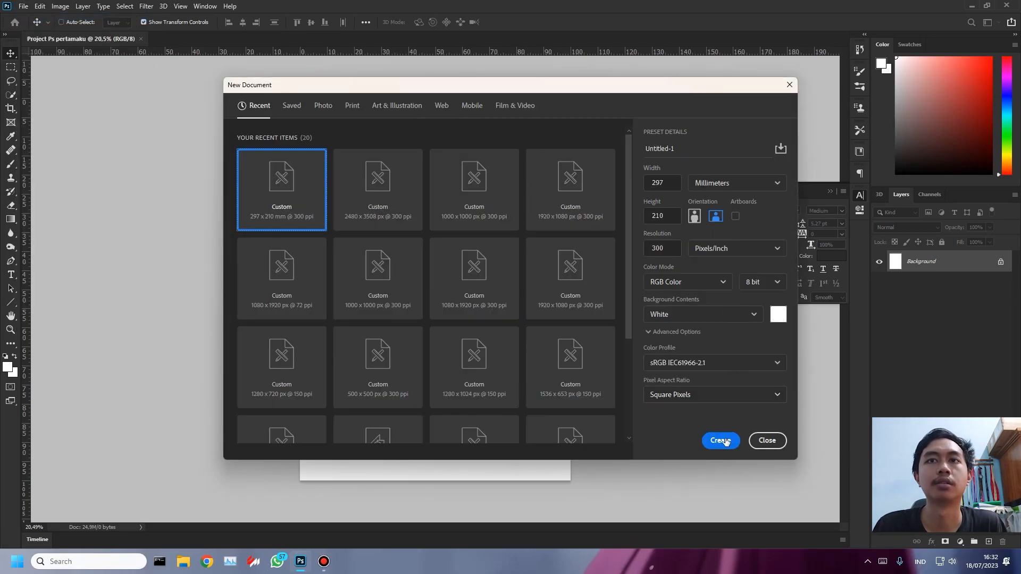
left_click(721, 441)
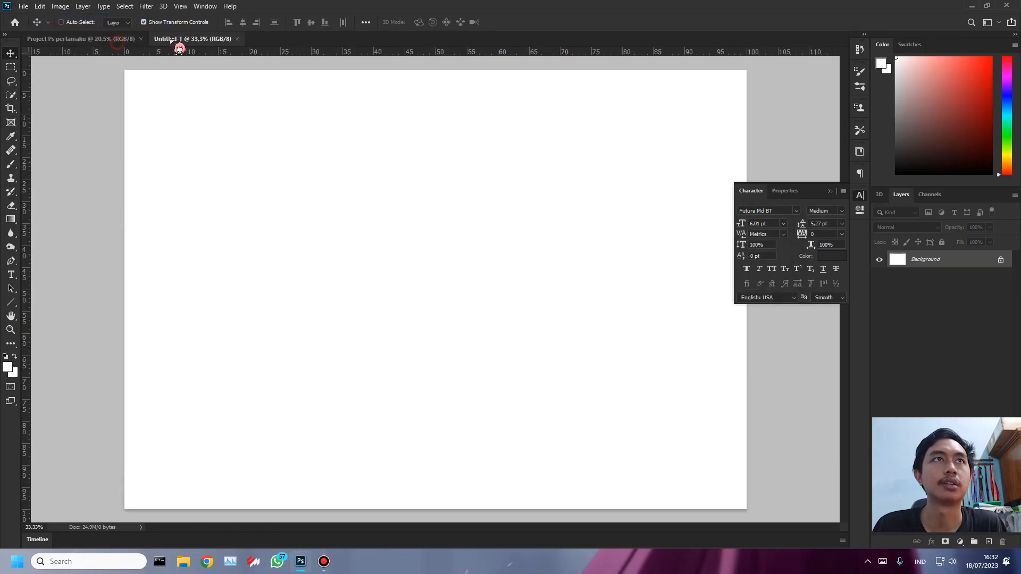
- Compare the two open documents, detaching the untitled one into a floating window, and close the untitled one
left_click(131, 43)
left_click(187, 39)
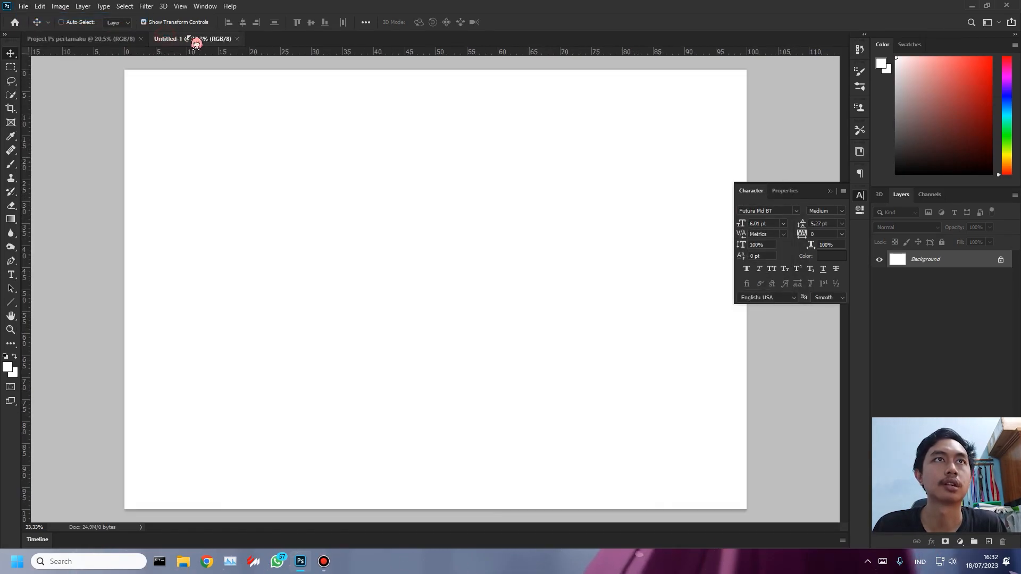
left_click(90, 39)
left_click_drag(205, 39, 224, 104)
left_click_drag(401, 119, 384, 77)
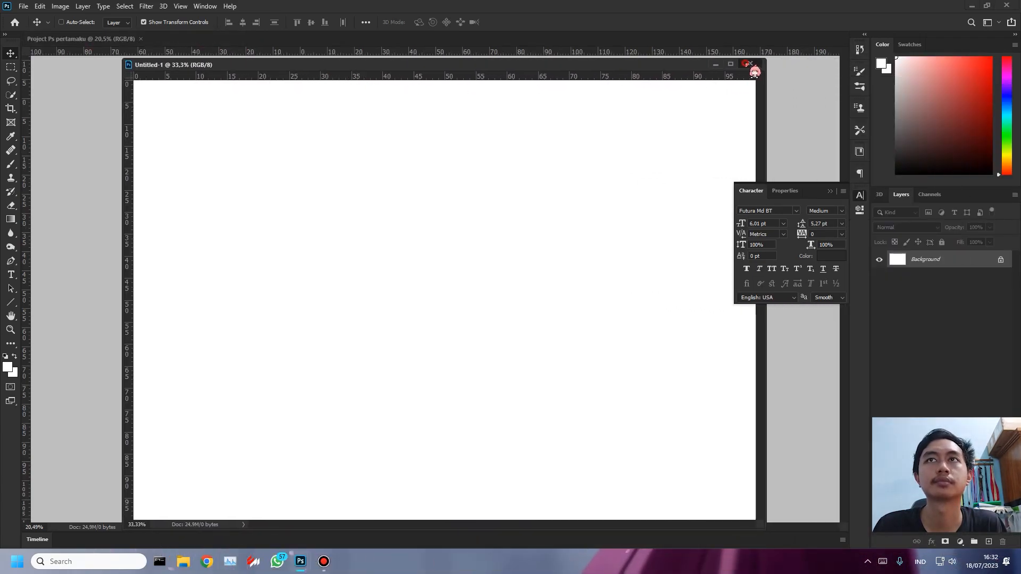
left_click(752, 67)
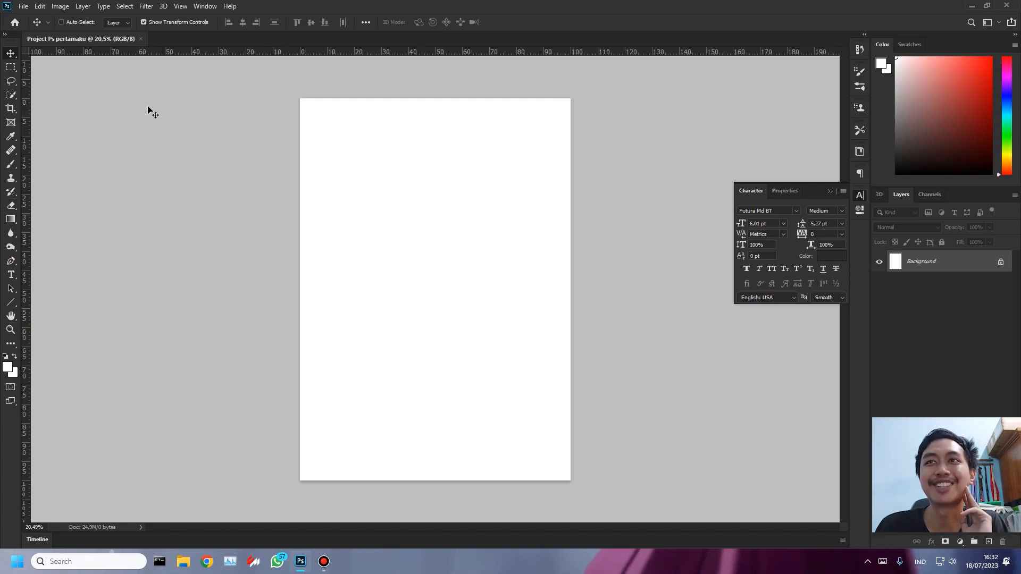
left_click(62, 7)
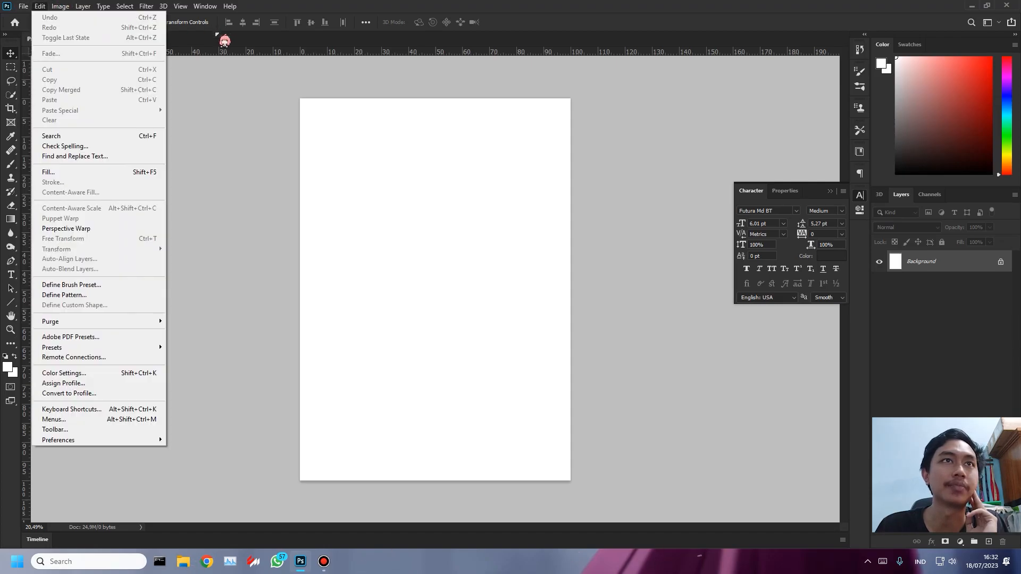
left_click(601, 212)
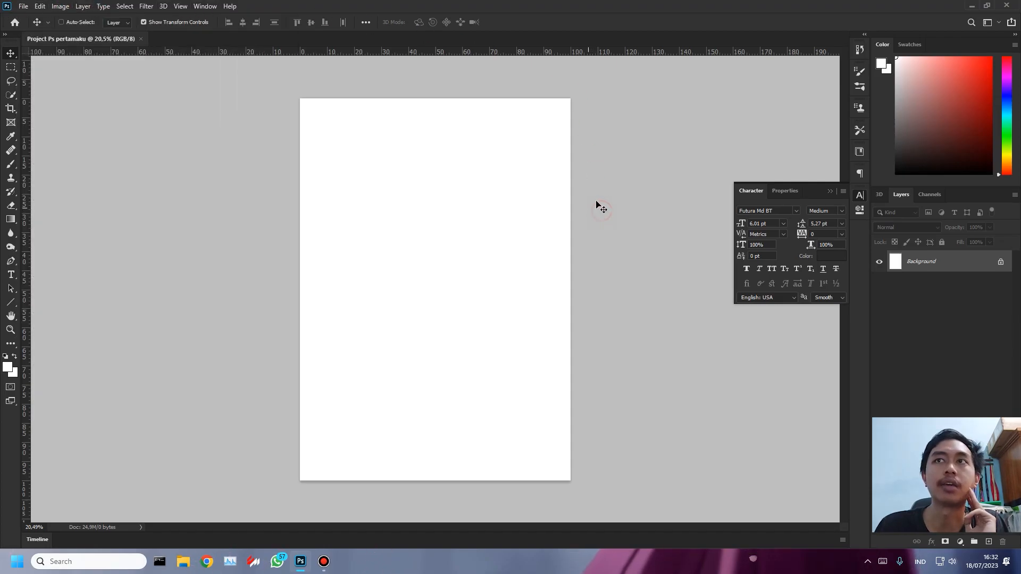
- Start saving the document under a new location, the Recording > Edit Ps folder on drive E
left_click(26, 6)
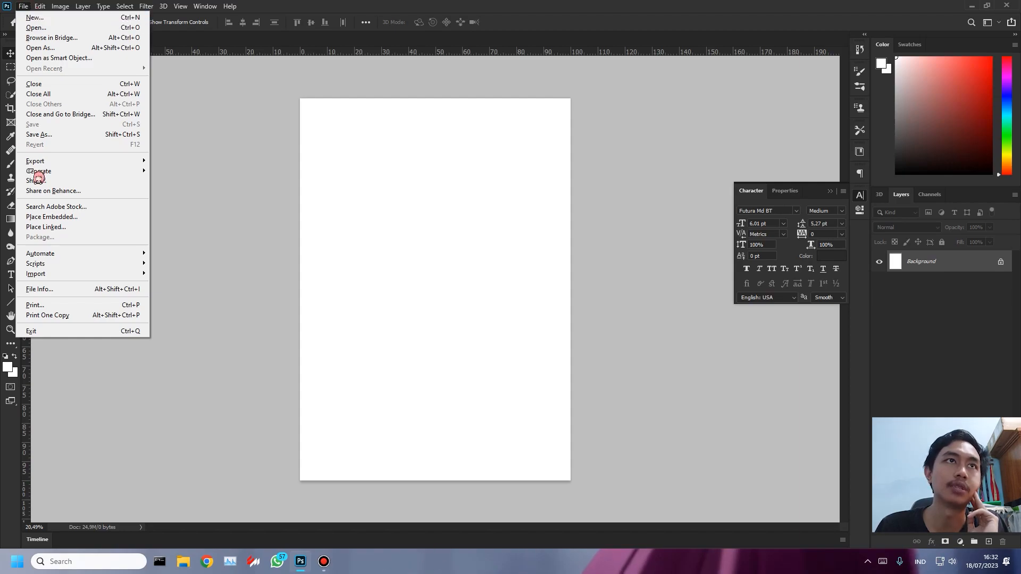
left_click(96, 138)
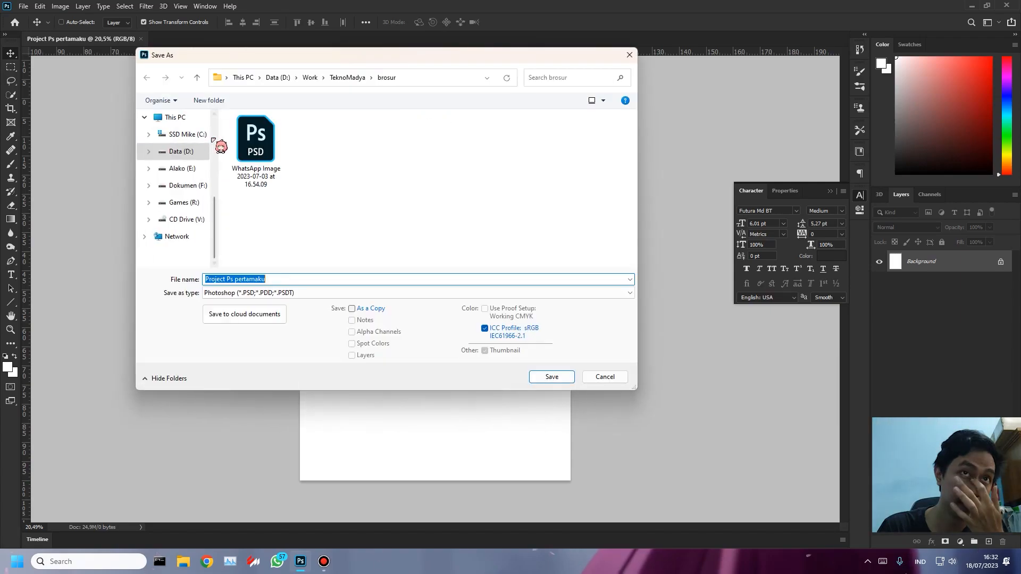
left_click(183, 168)
double_click(273, 234)
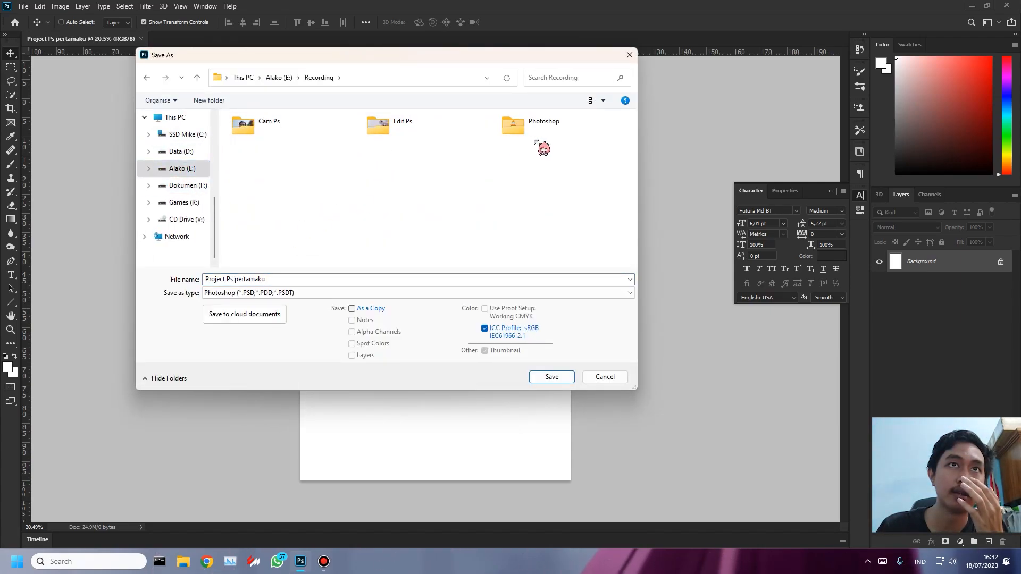
double_click(553, 136)
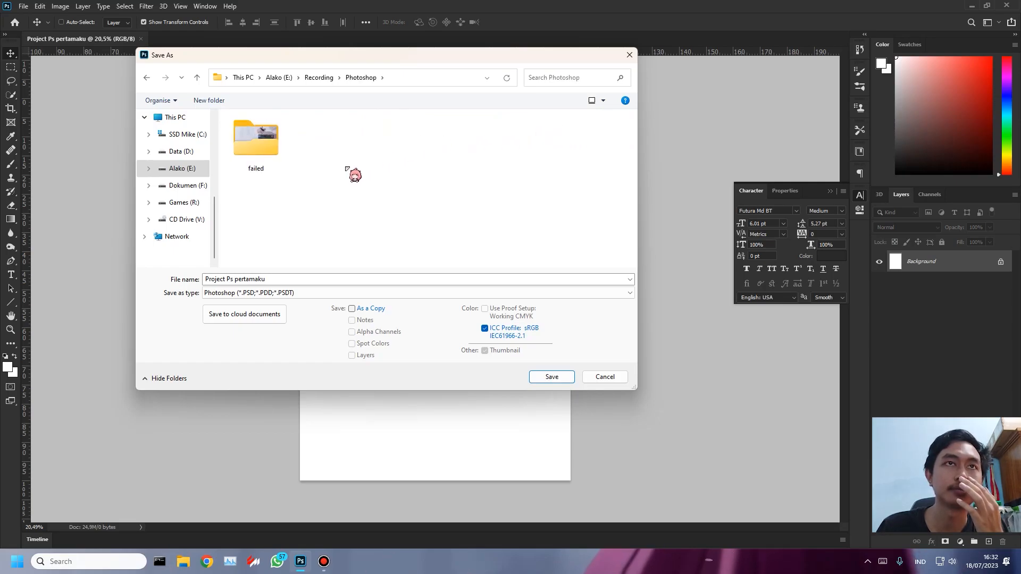
key("alt+Left")
double_click(376, 126)
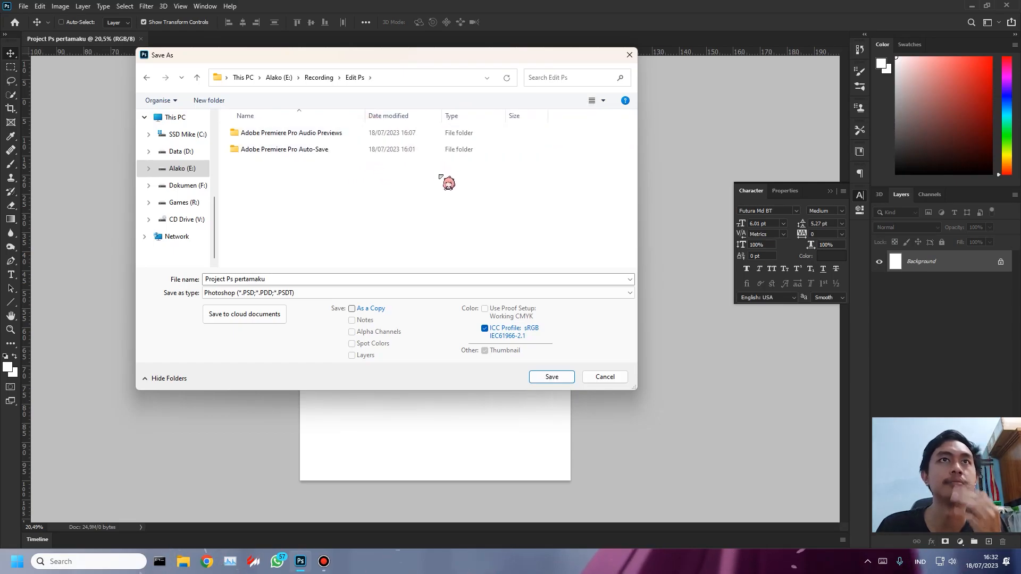
- Review the available save formats, keeping Photoshop (*.PSD;*.PDD;*.PSDT), and cancel the save
left_click(321, 293)
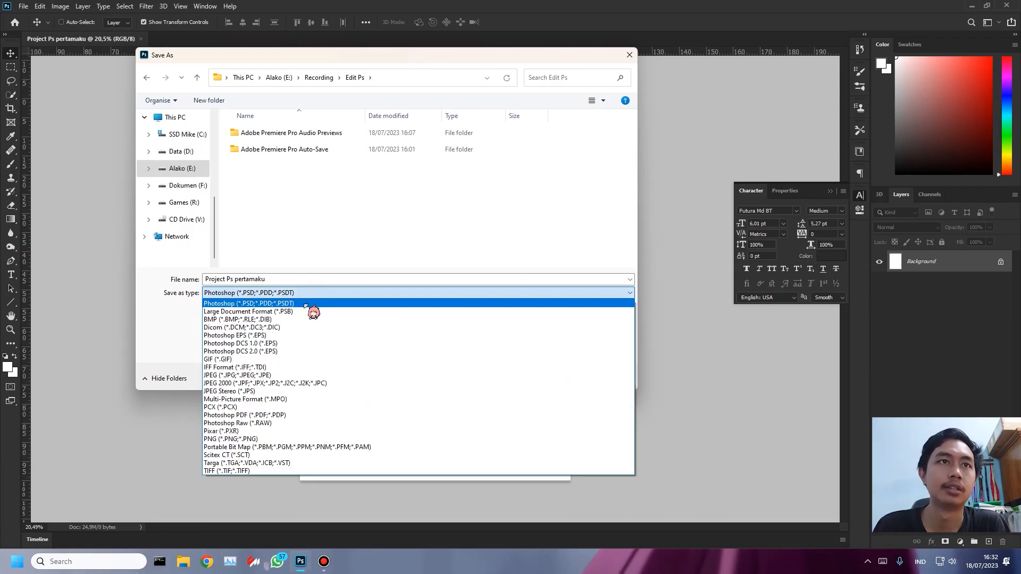
left_click(305, 304)
left_click(324, 295)
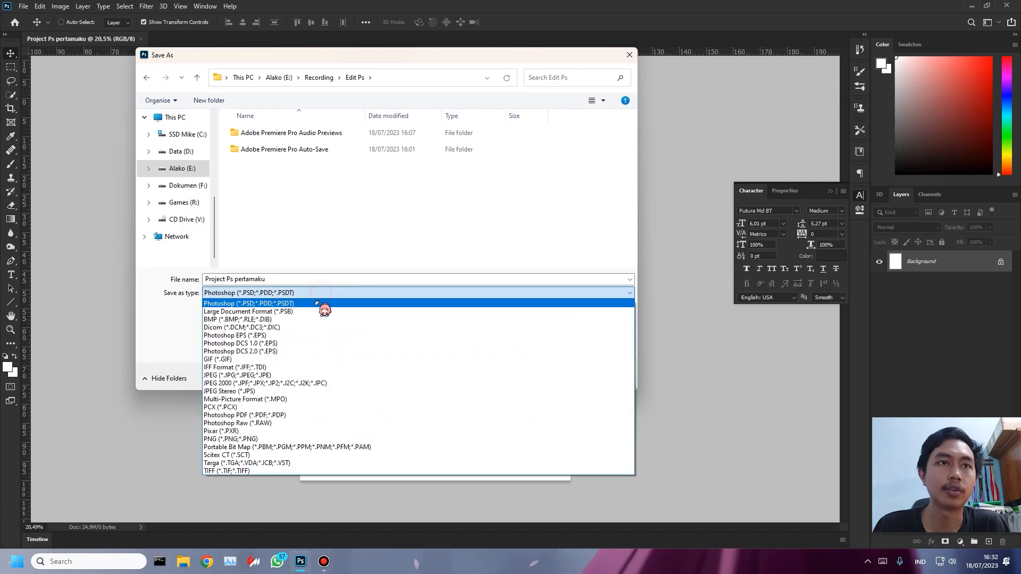
left_click(346, 303)
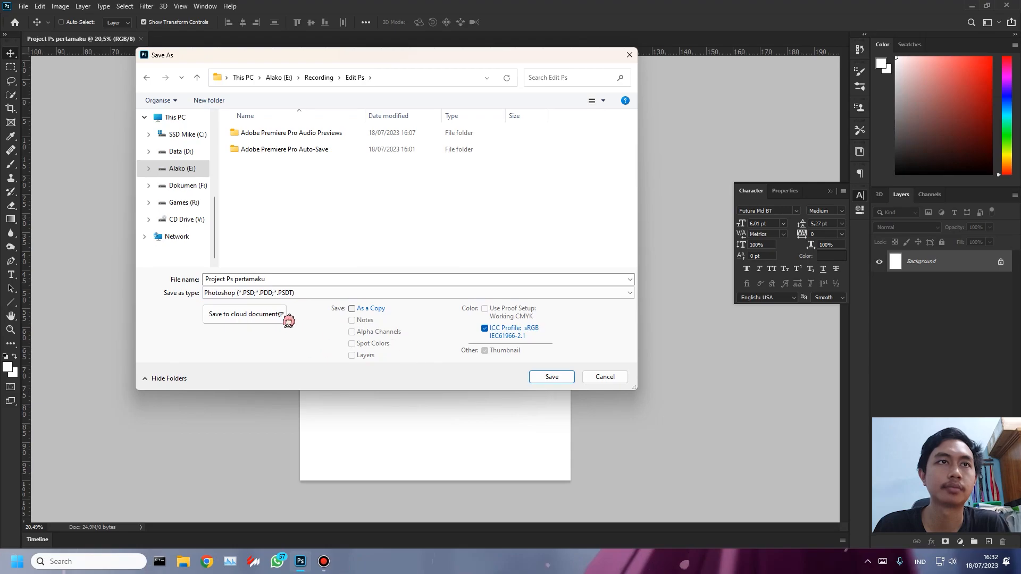
left_click(604, 379)
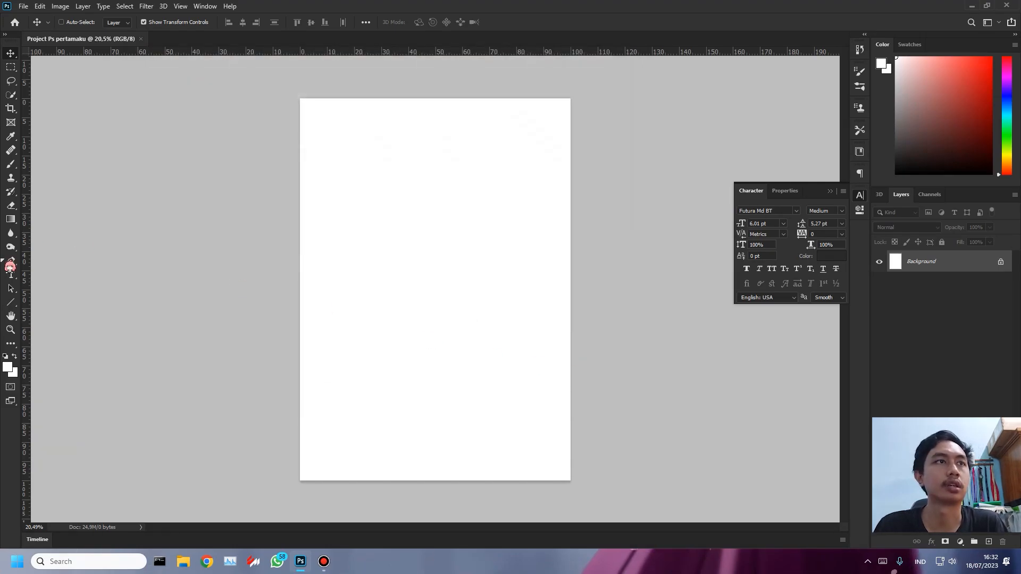
- Add the text "Project Pertamaku" to the page, enlarge it to about 72 pt, and leave text editing with the Move tool
left_click(11, 277)
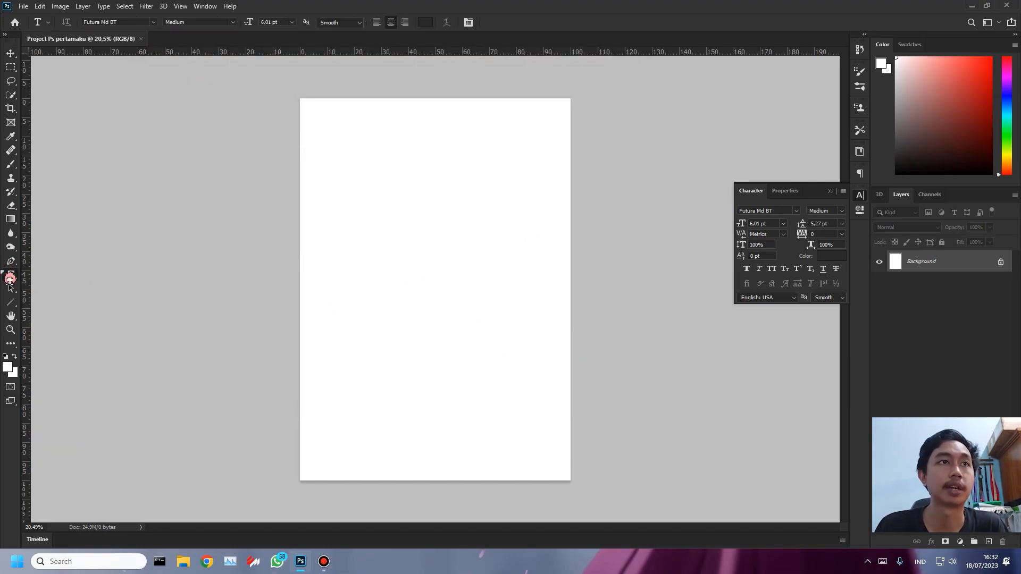
left_click(432, 282)
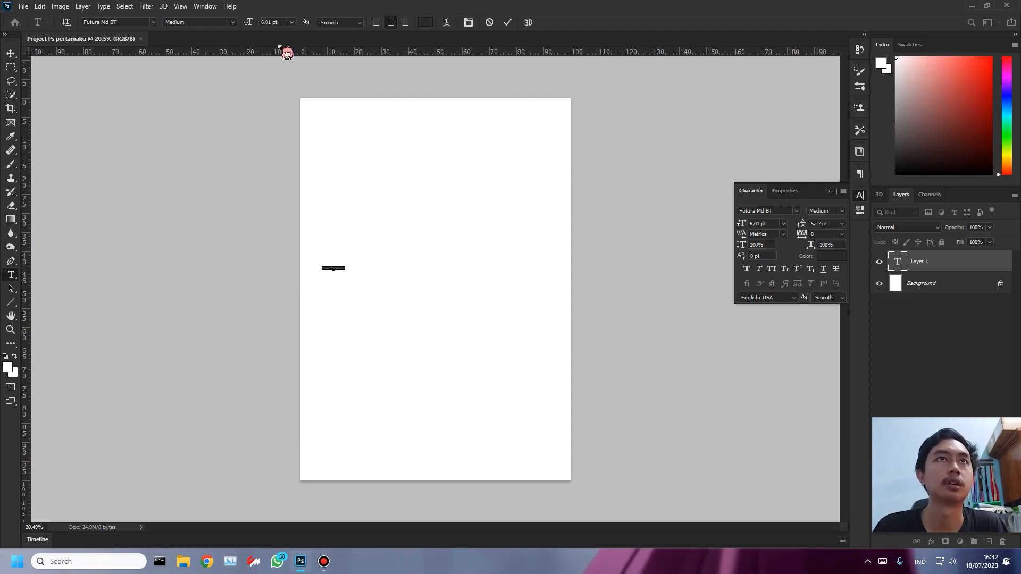
left_click_drag(249, 22, 285, 23)
left_click(10, 53)
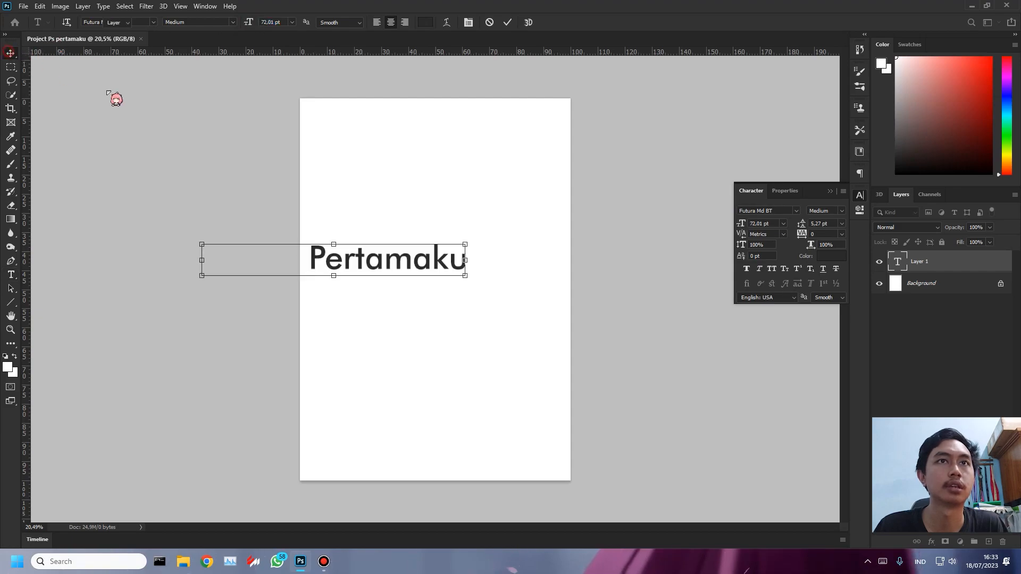
- Move the title further onto the page and break it into two lines, "Project" above "Pertamaku"
left_click_drag(401, 260, 473, 264)
key("t")
left_click(413, 265)
key("BackSpace")
key("Return")
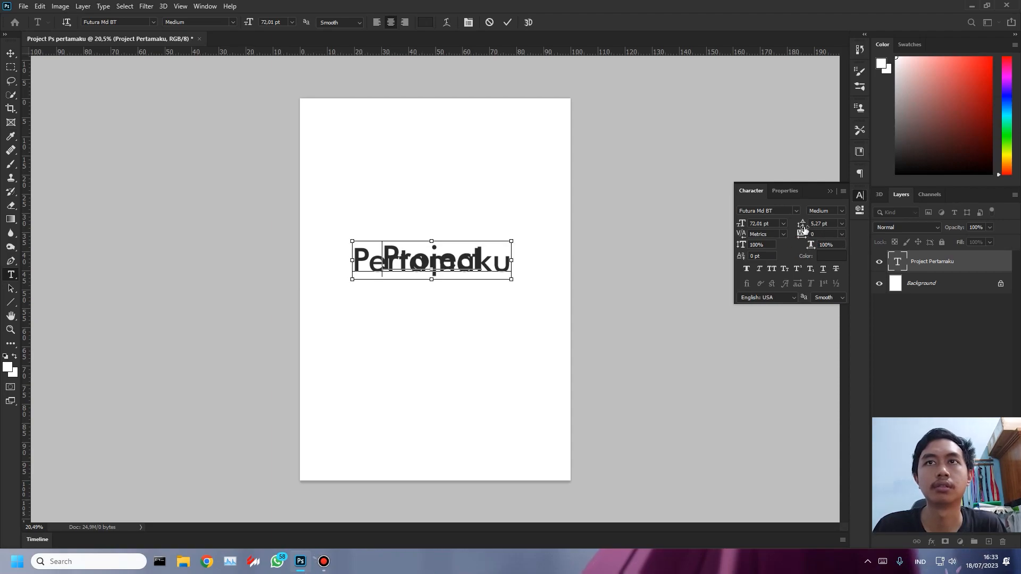
- Increase the leading of the whole title to 74,27 pt and leave text editing with the Move tool
key("ctrl+a")
left_click_drag(802, 223, 826, 229)
left_click(11, 53)
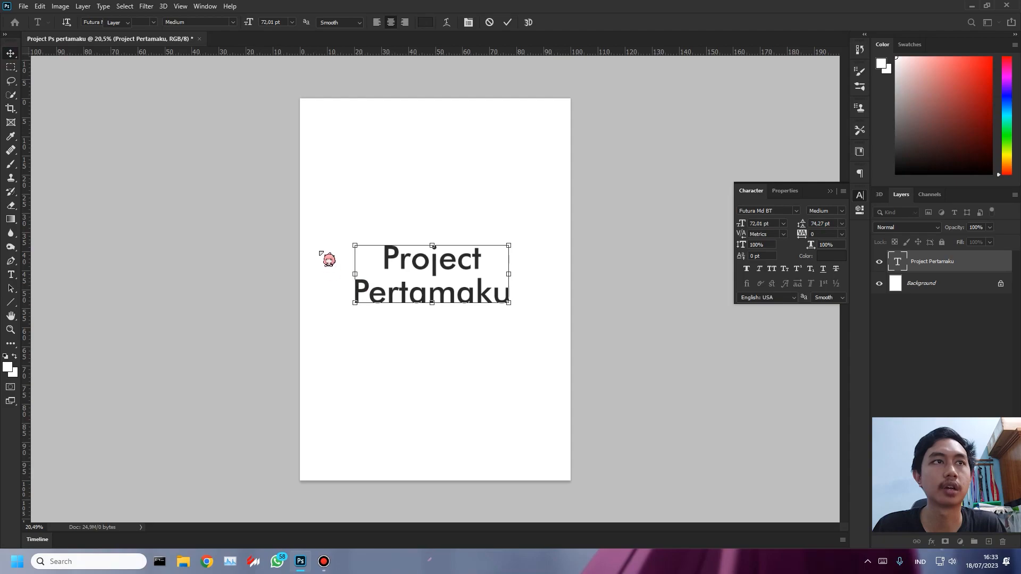
- Shift the two-line title slightly to the middle of the page with the Move tool and deselect it
left_click_drag(23, 282, 75, 285)
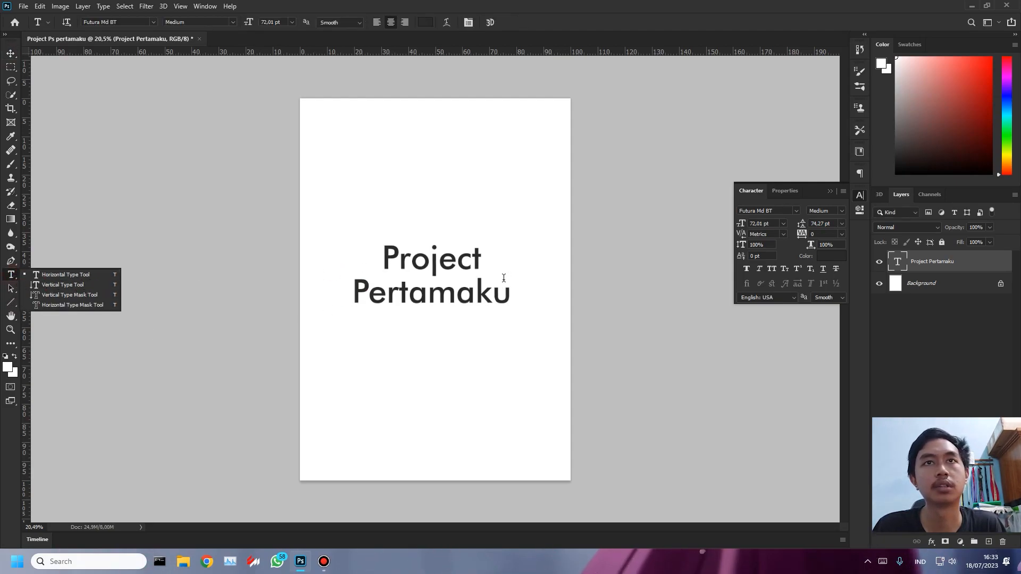
left_click(10, 53)
left_click_drag(468, 293, 475, 299)
left_click(466, 328, "ctrl")
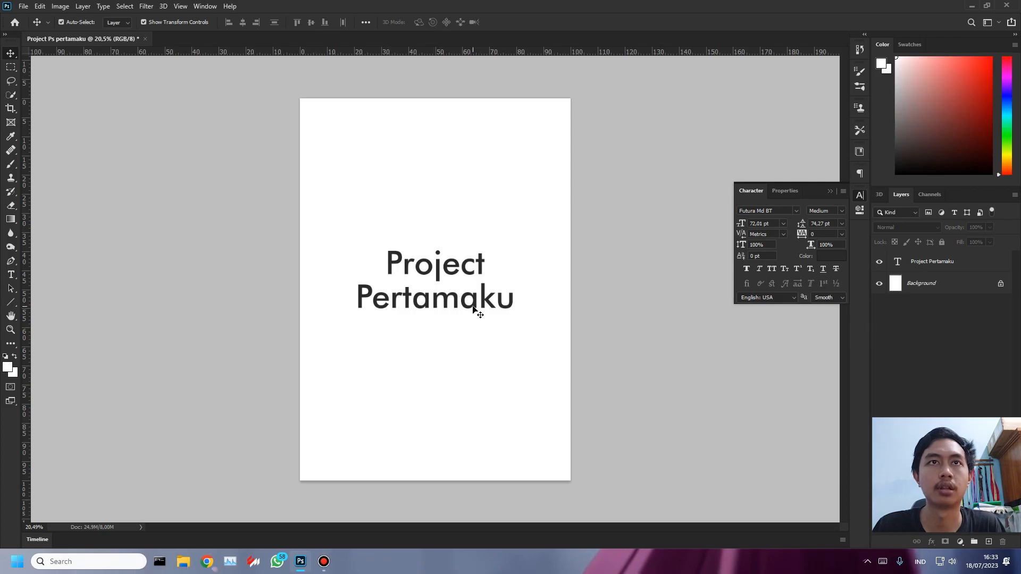
- Save the document in Photoshop format in a new folder "save ps" inside Recording on drive E, keeping Maximize Compatibility on
key("ctrl+s")
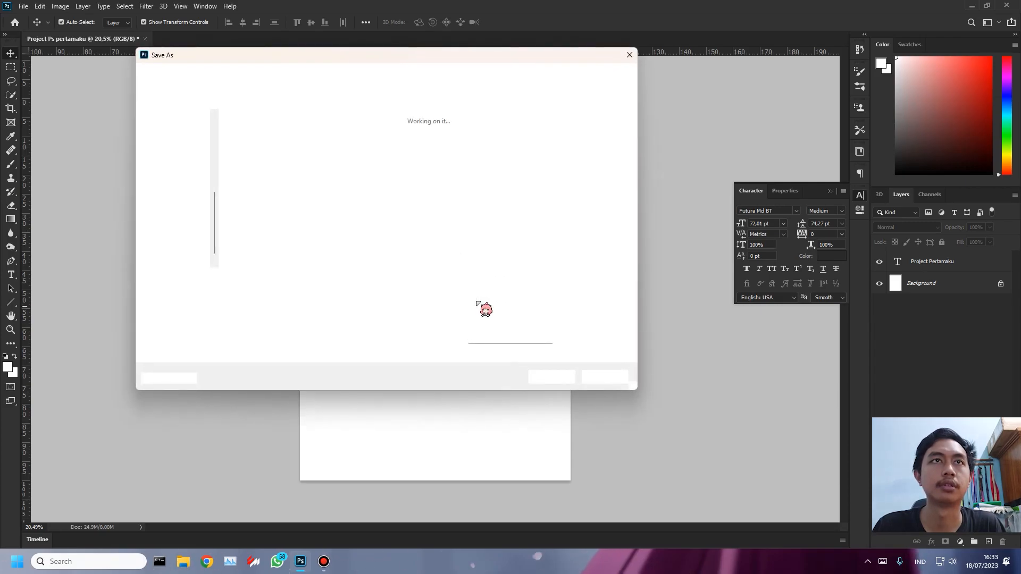
left_click(188, 203)
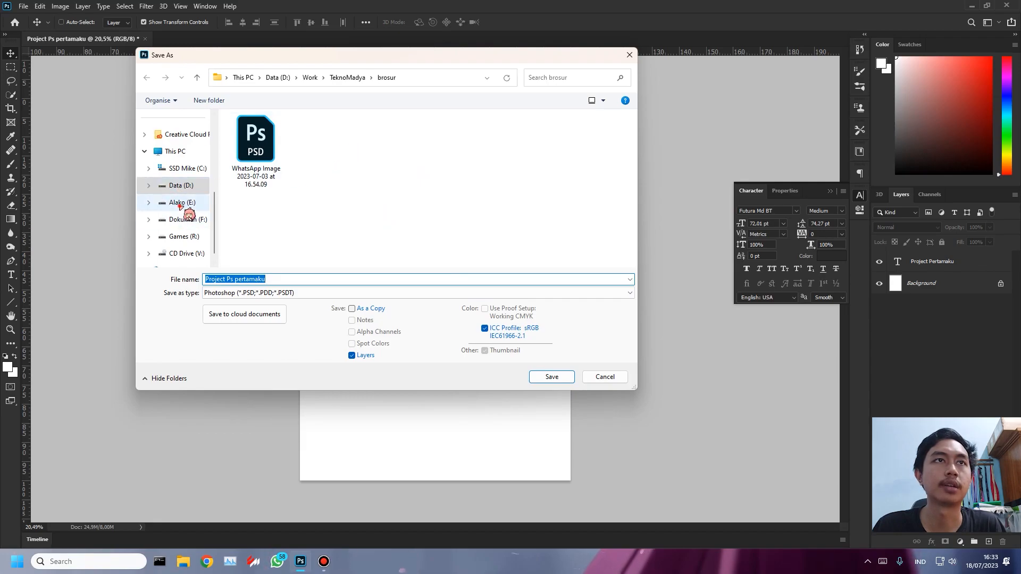
double_click(266, 230)
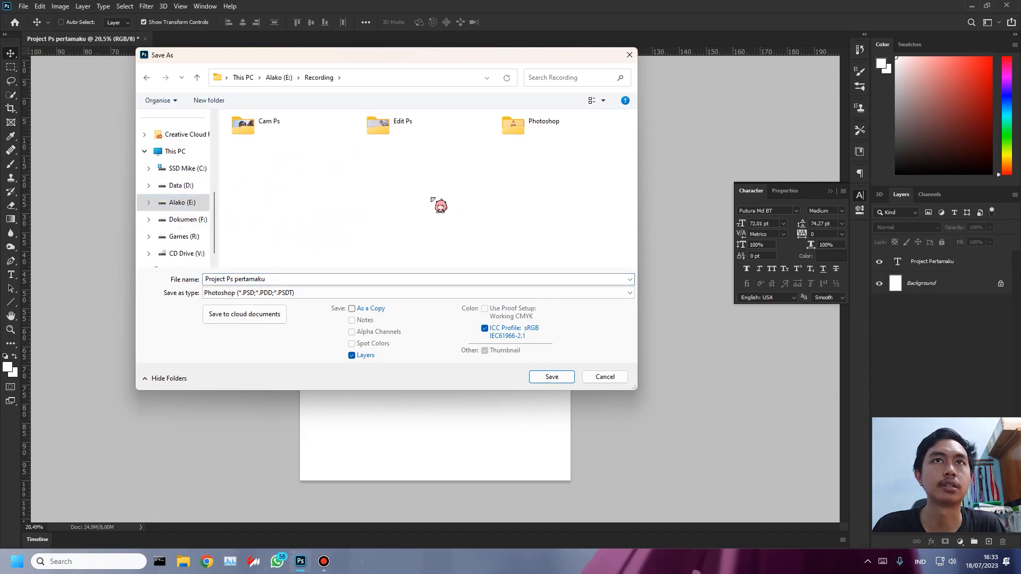
key("ctrl+shift+n")
type("sa")
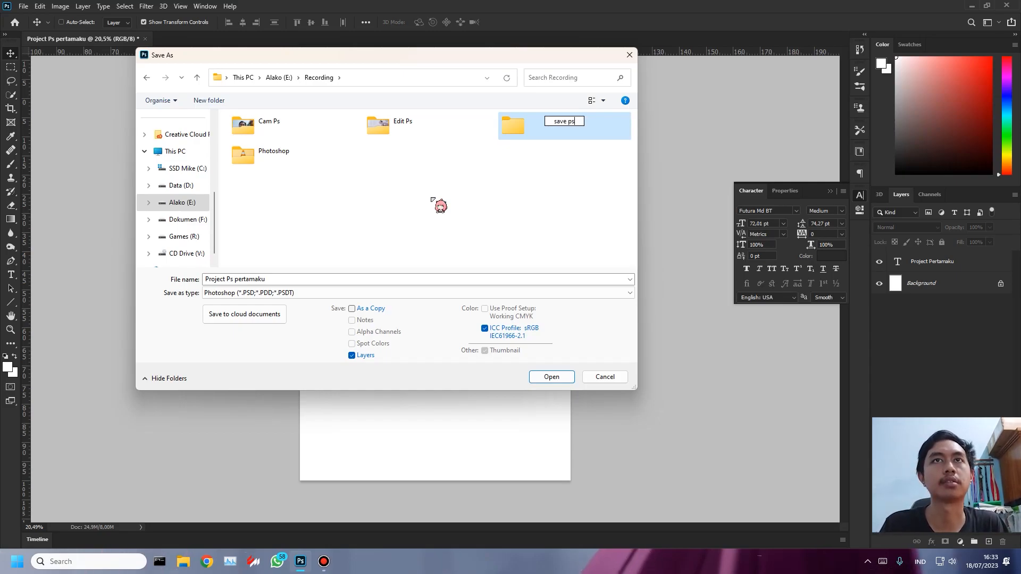
type("ve ps")
key("Return")
key("Return")
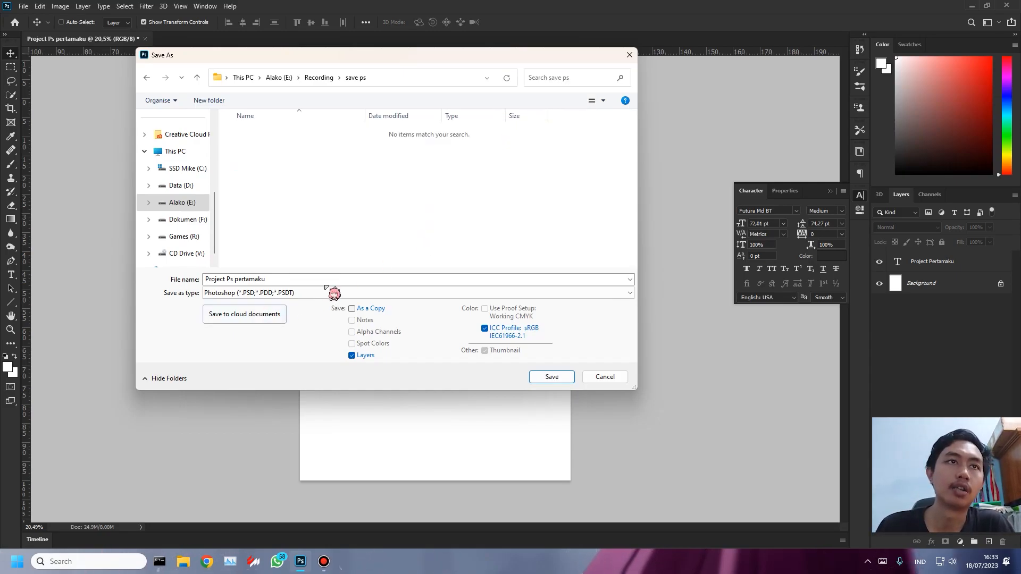
left_click(552, 377)
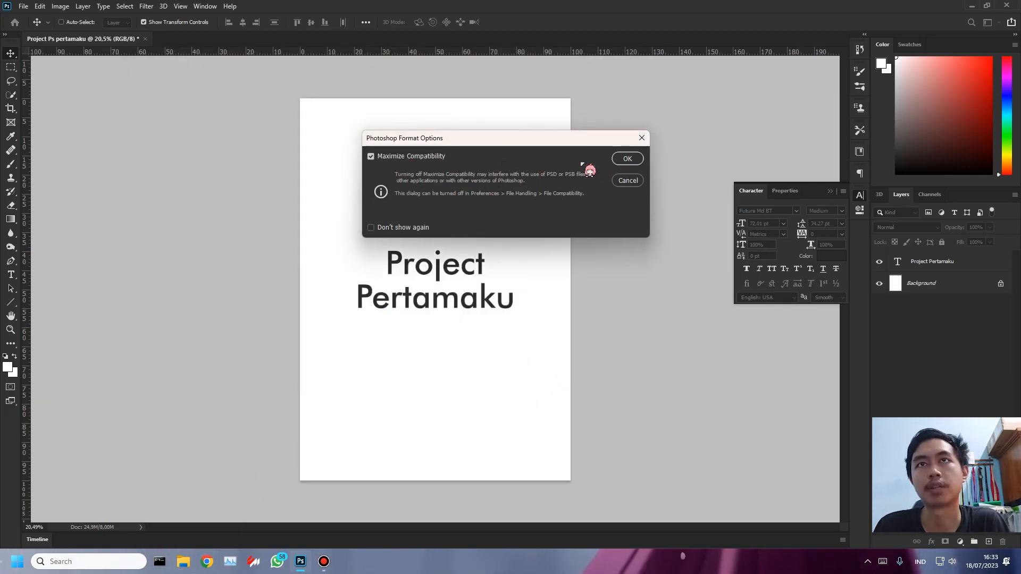
left_click(630, 159)
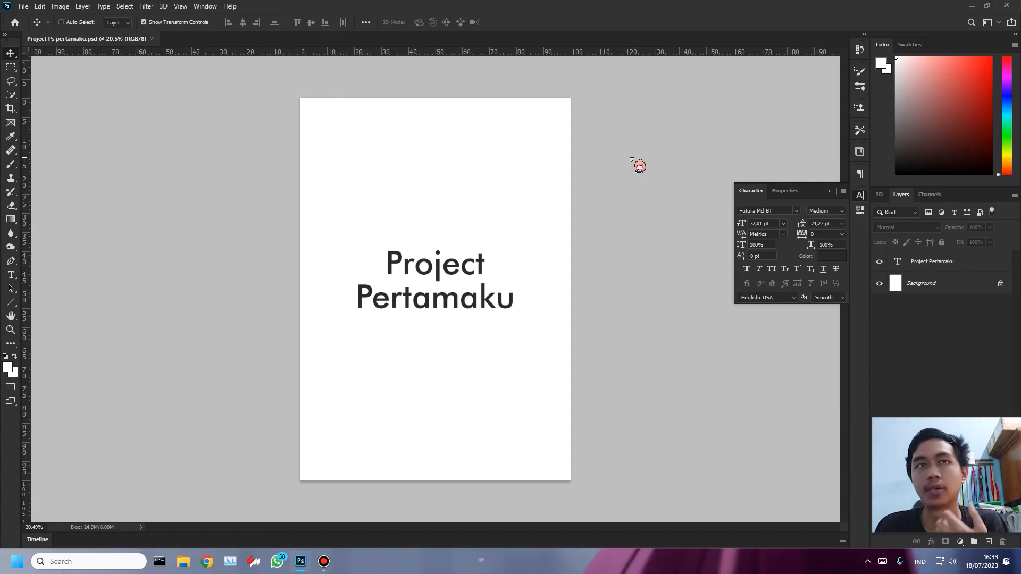
- Switch to File Explorer and hide its navigation pane
left_click(187, 563)
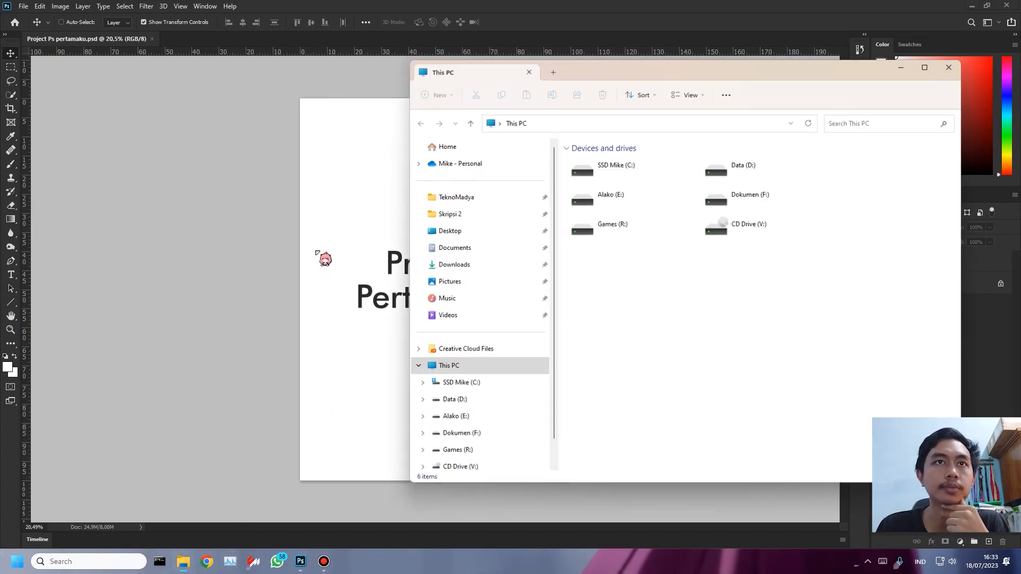
left_click(690, 94)
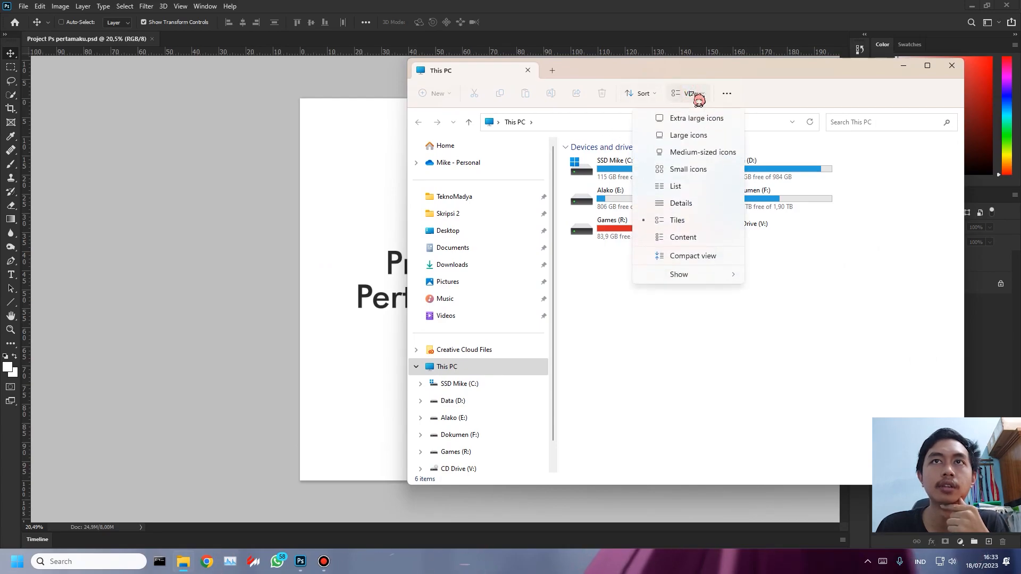
mouse_move(717, 274)
left_click(792, 275)
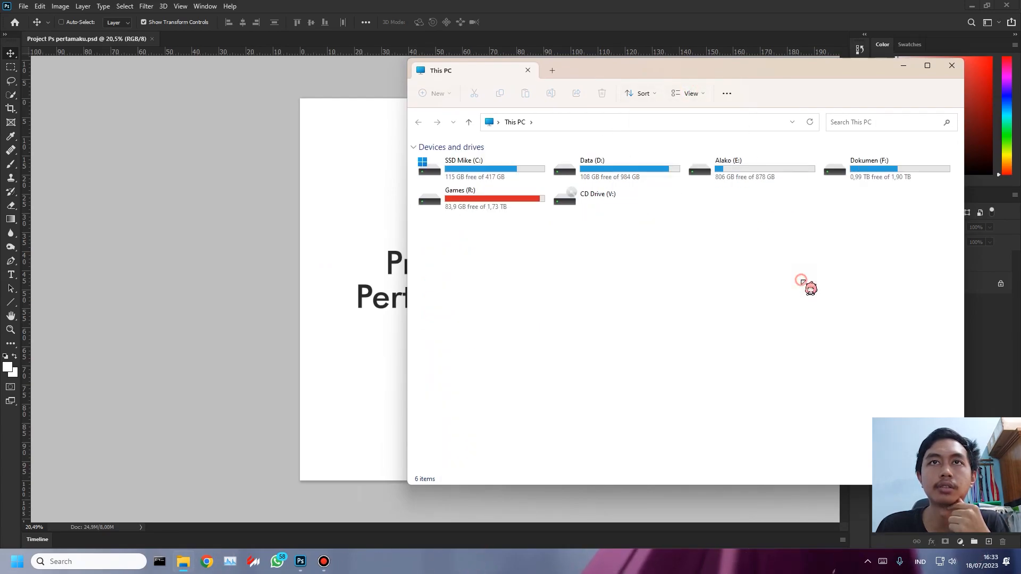
- Browse to Recording > save ps on drive E and check the saved Project Ps pertamaku PSD file
left_click(766, 176)
double_click(772, 183)
left_click(531, 180)
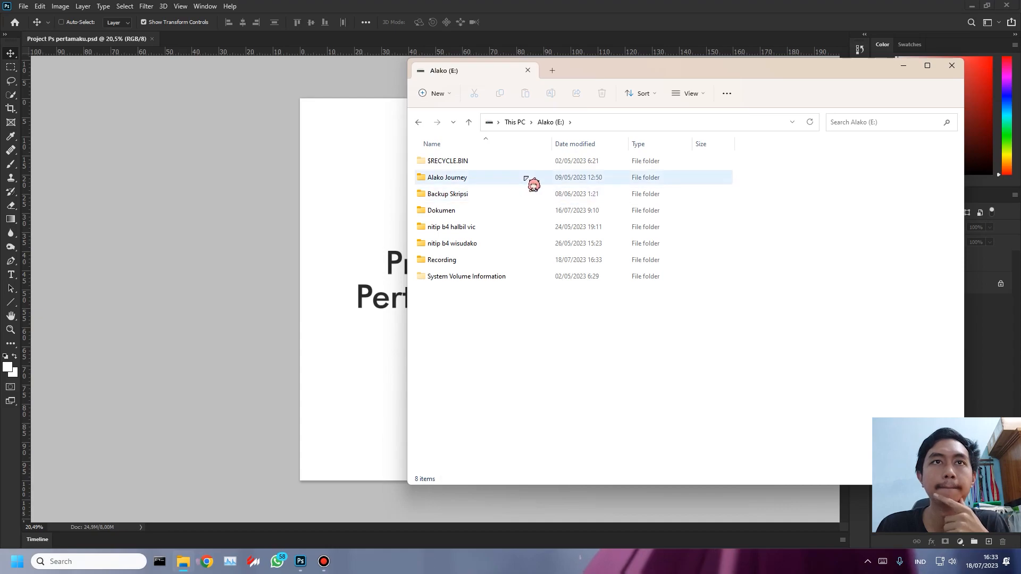
double_click(470, 260)
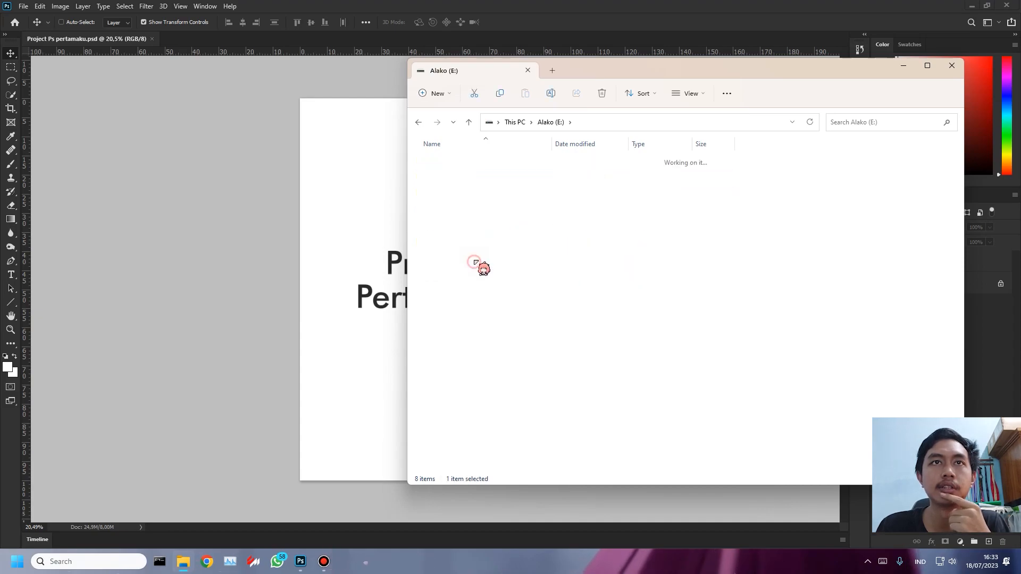
left_click(462, 193)
double_click(453, 212)
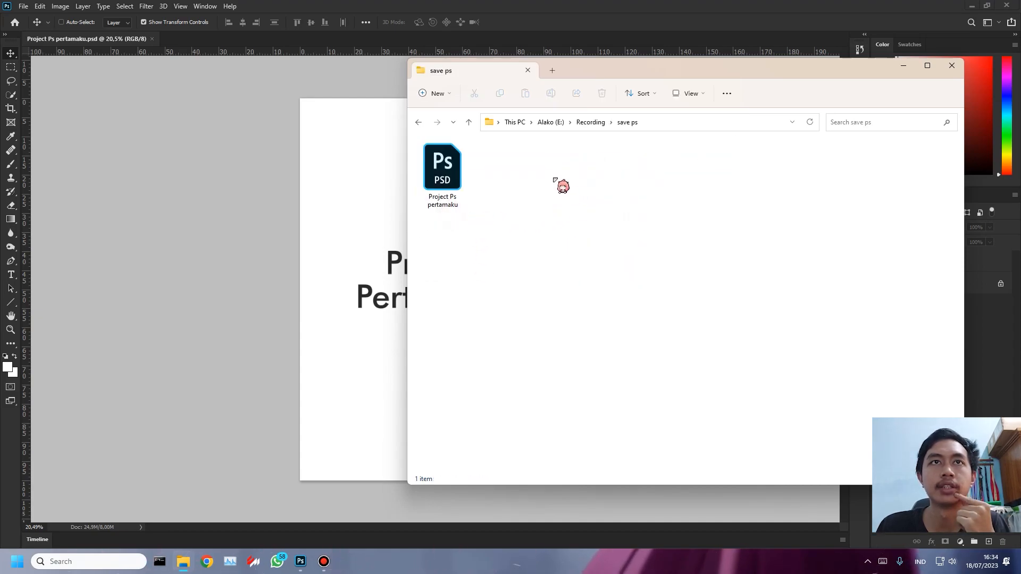
left_click(444, 179)
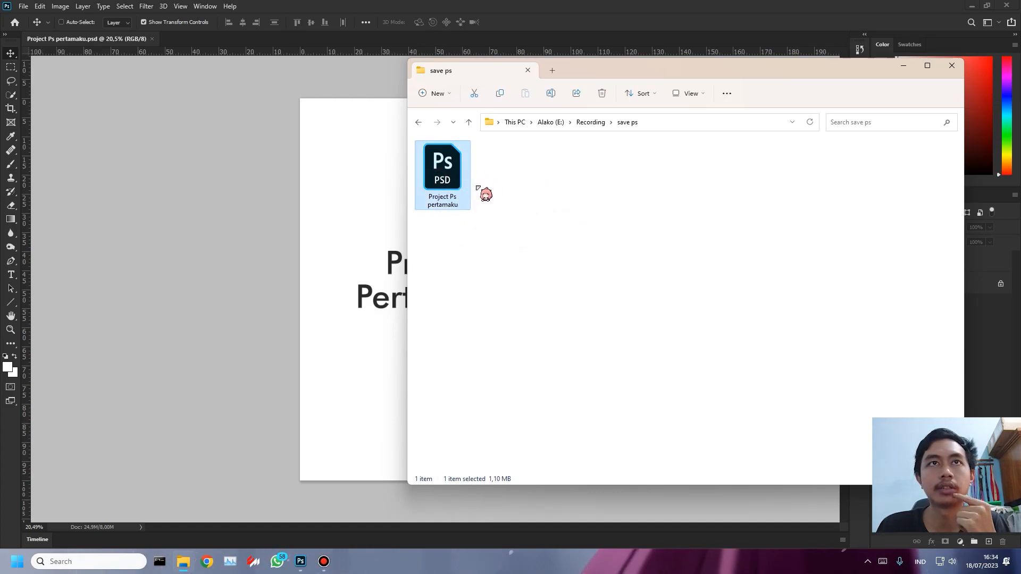
left_click(538, 212)
- Return to Photoshop and save a JPEG copy in the save ps folder at quality 12 (Maximum), Baseline ("Standard")
left_click(160, 196)
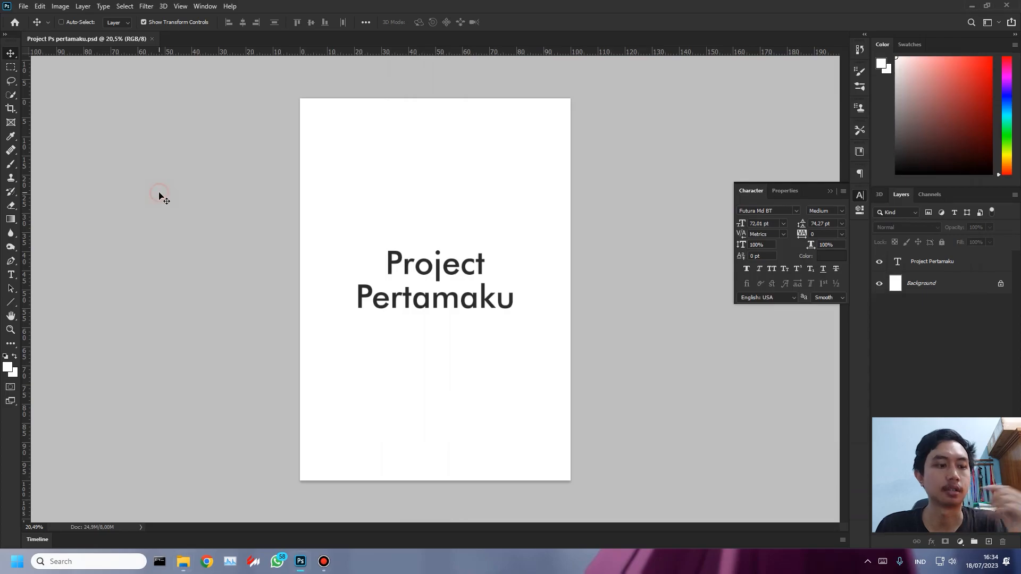
key("ctrl+shift+s")
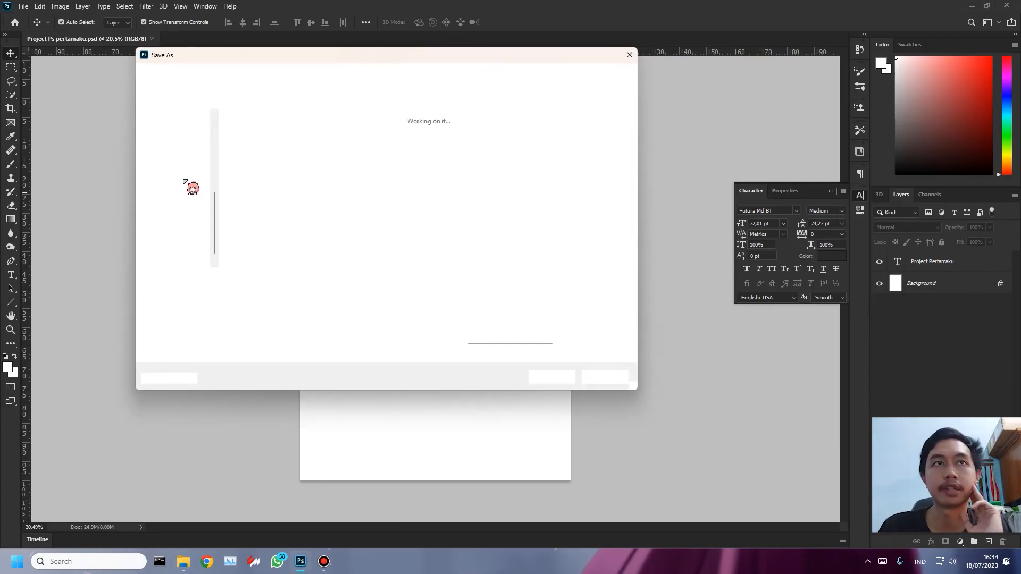
left_click(346, 292)
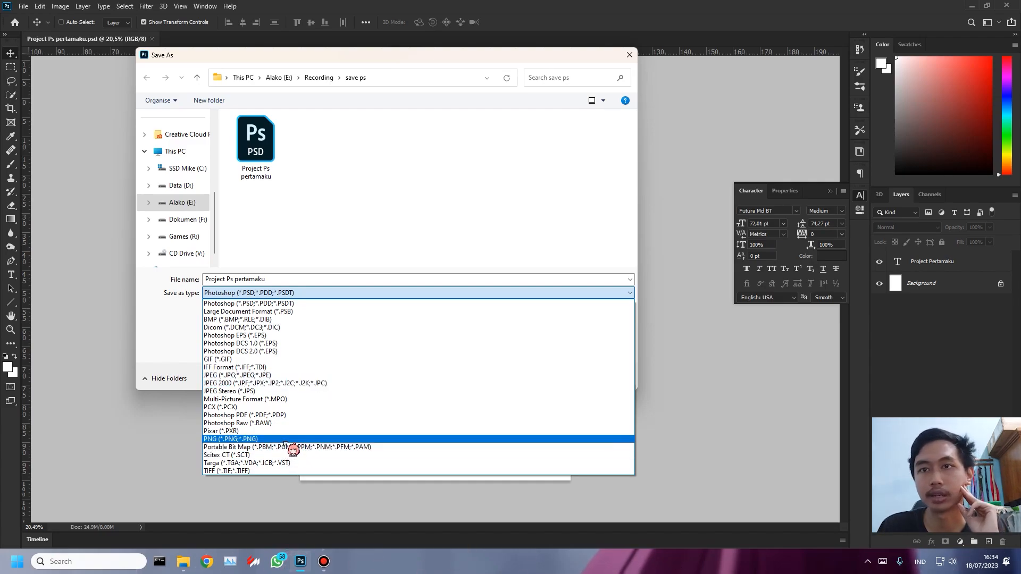
left_click(296, 377)
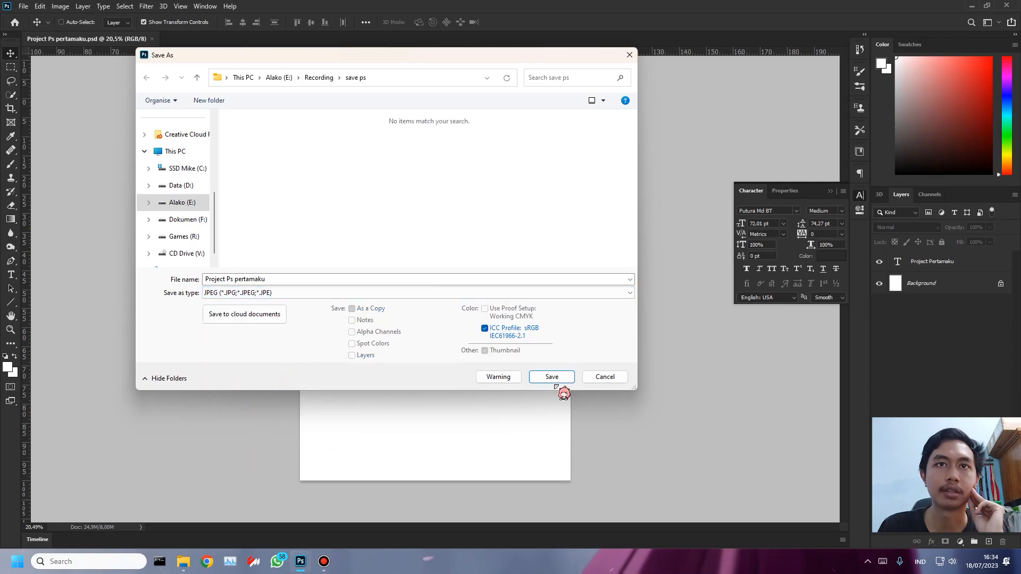
left_click(553, 380)
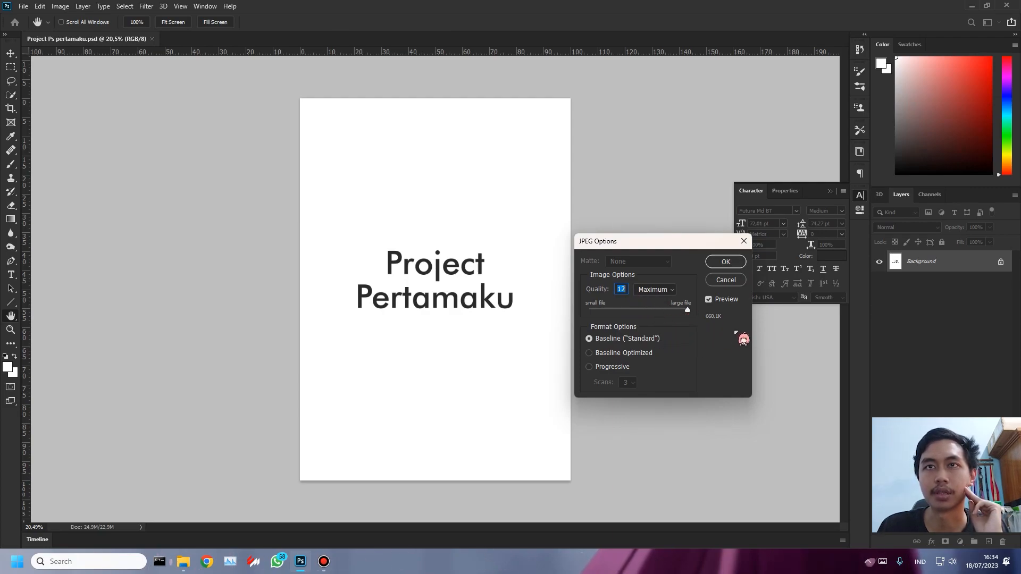
left_click(726, 261)
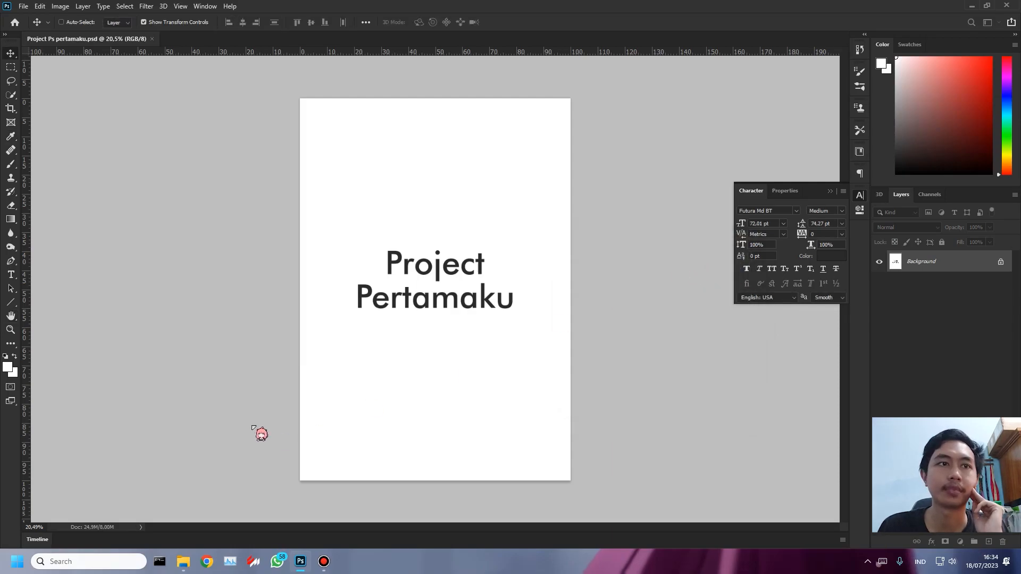
- Switch to File Explorer, view the exported JPEG in the image viewer, and close the viewer
left_click(183, 561)
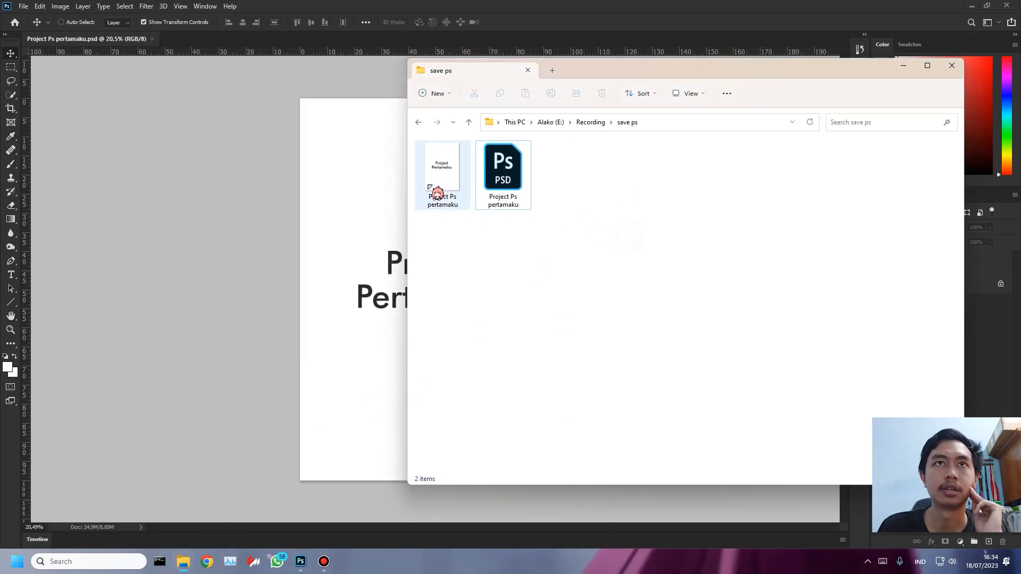
left_click(431, 187)
key("Return")
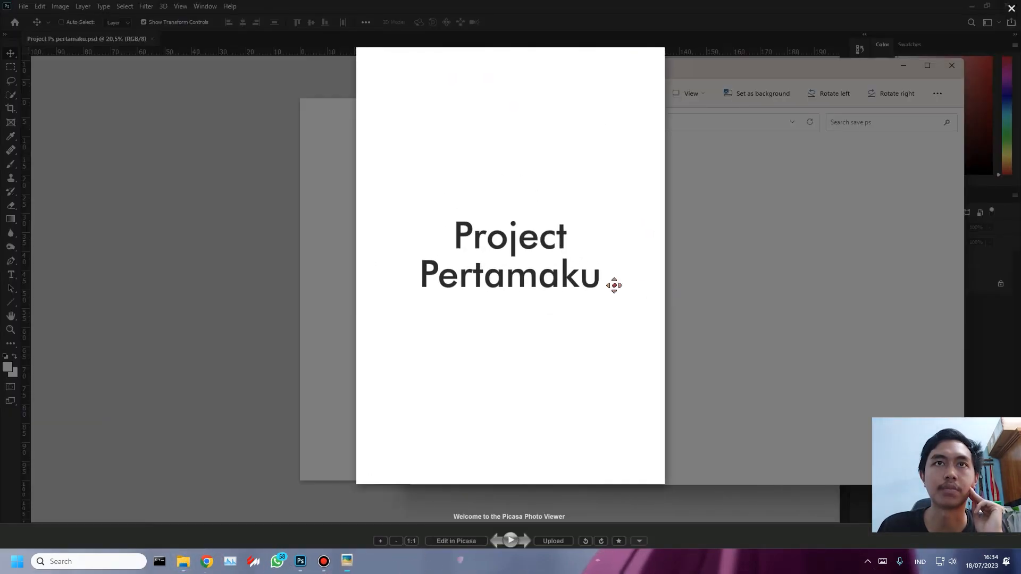
scroll(496, 270, "up", 3)
scroll(496, 270, "down", 4)
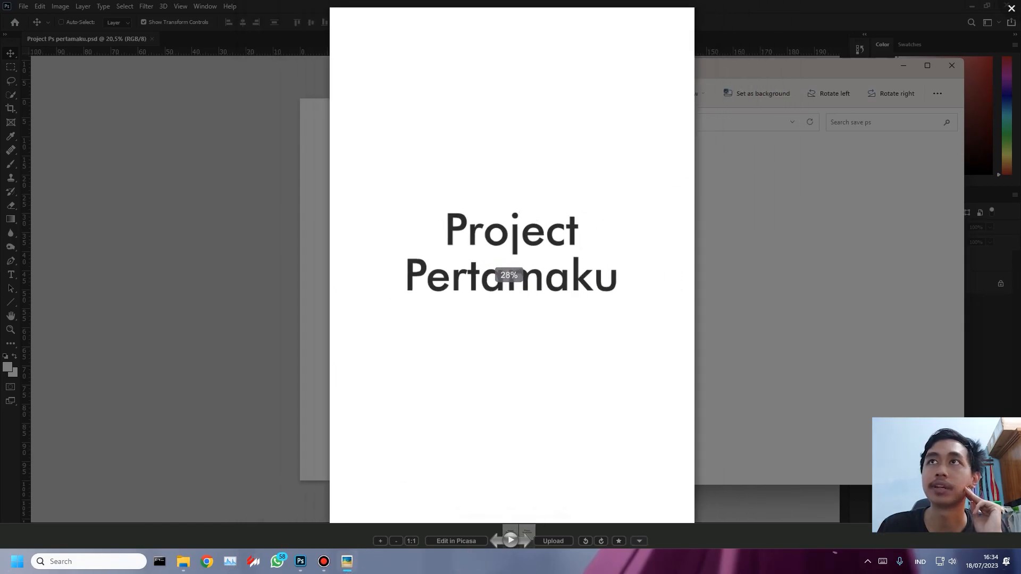
key("Escape")
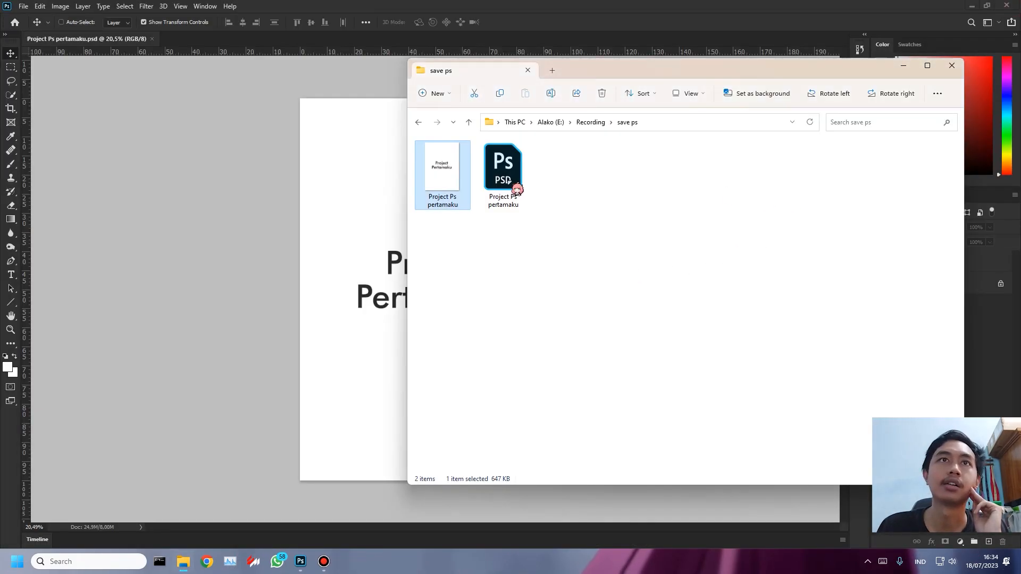
left_click(569, 250)
- Close Photoshop, examine the JPEG in the image viewer again, and leave the viewer
left_click(1008, 6)
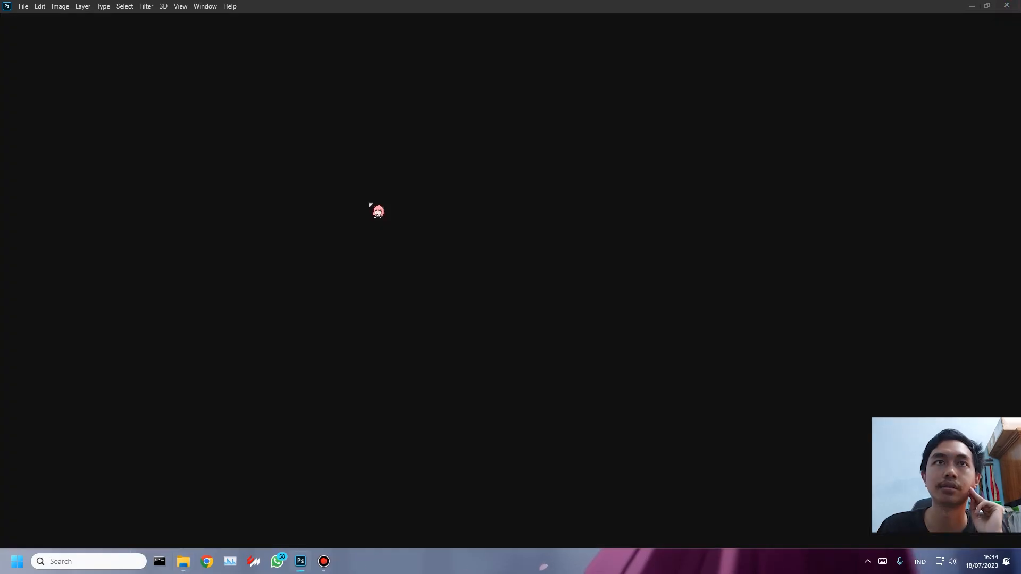
left_click(440, 179)
double_click(440, 178)
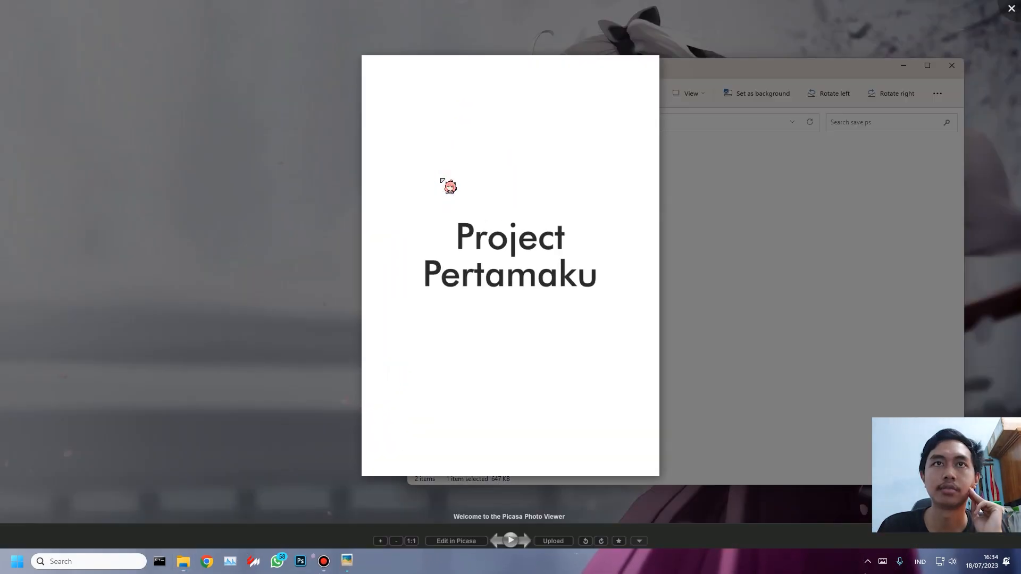
left_click_drag(458, 225, 533, 351)
left_click_drag(546, 333, 475, 170)
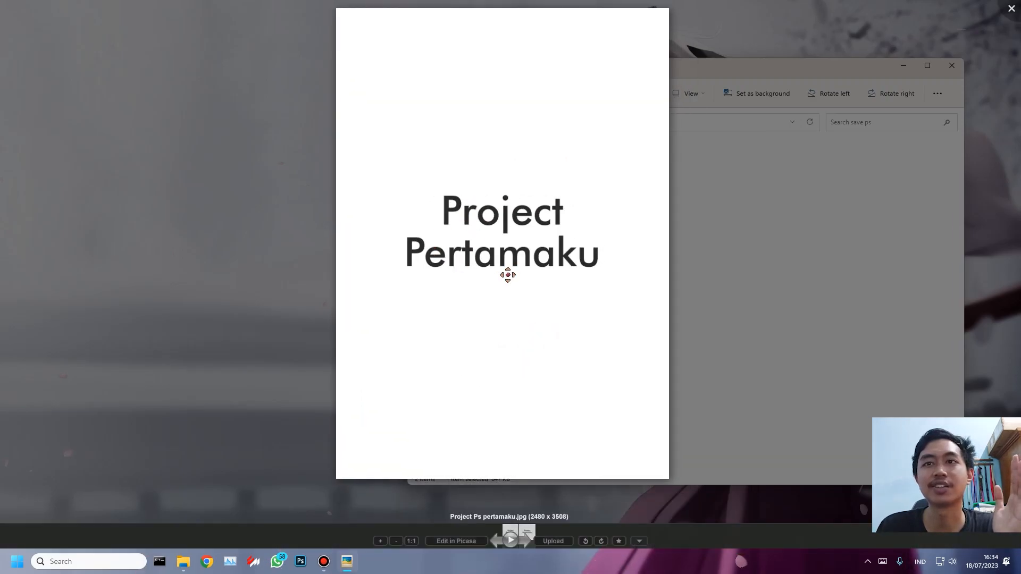
left_click(670, 183)
- Reopen the Project Ps pertamaku PSD from the save ps folder in Photoshop and move its title up and to the left on the page
left_click(509, 183)
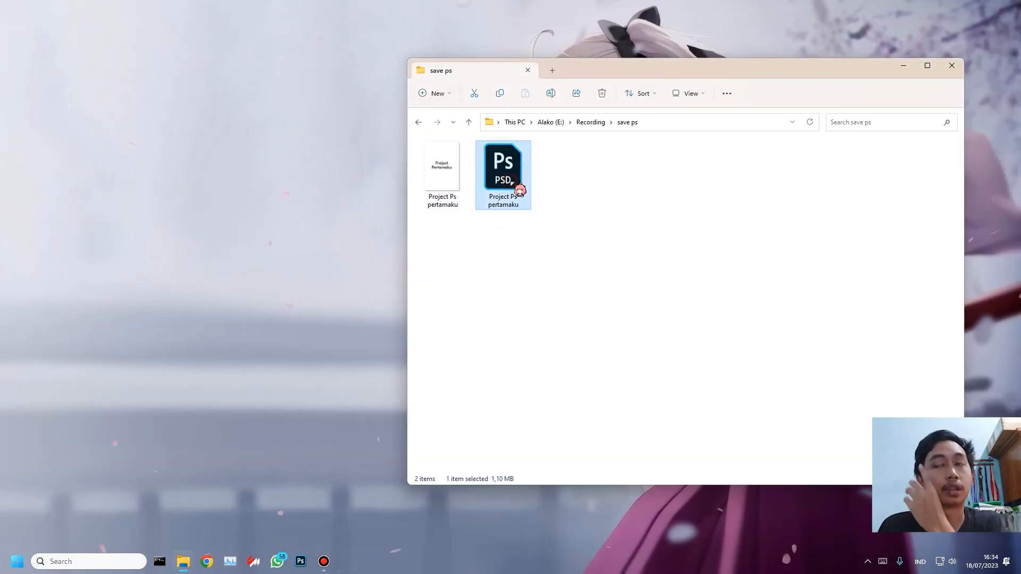
double_click(514, 192)
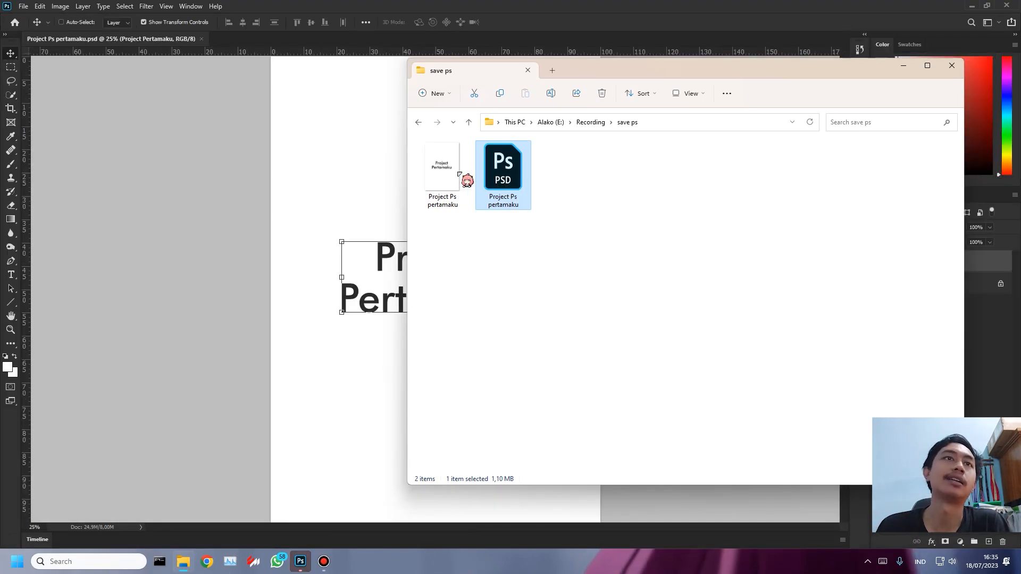
left_click(167, 202)
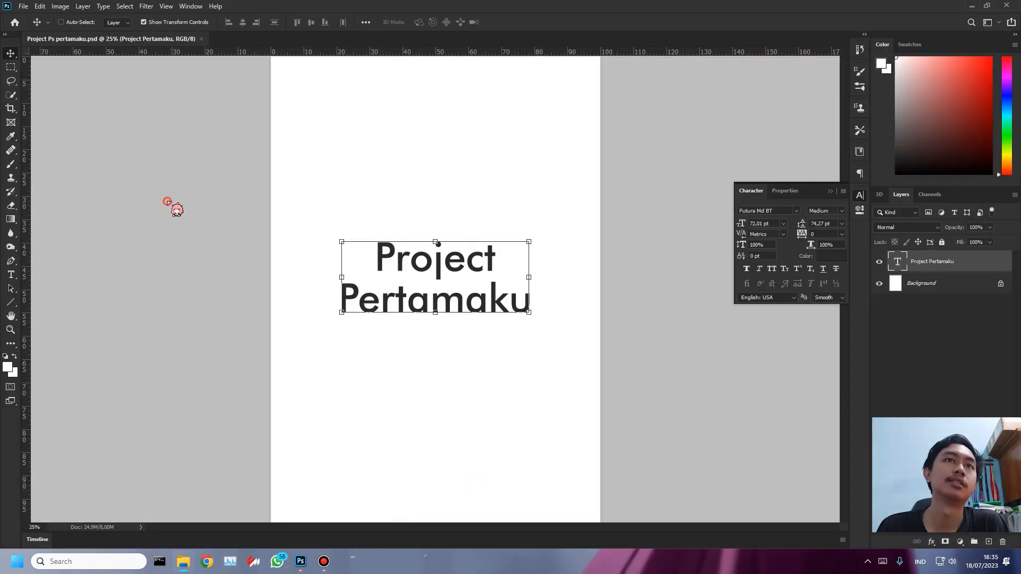
left_click(476, 293)
left_click_drag(478, 268, 453, 246)
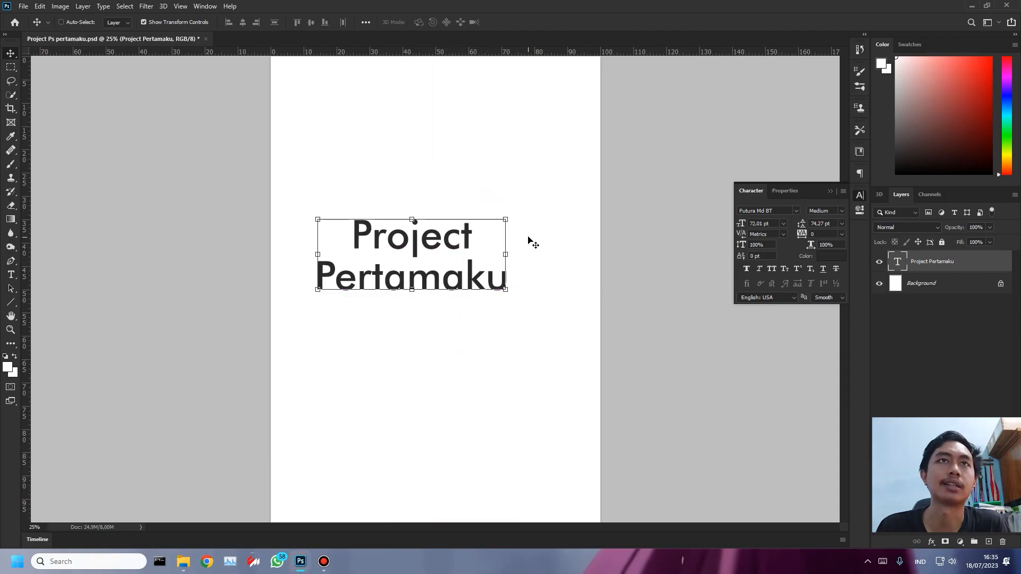
- Center the title horizontally on the page and move it up into the page's upper half
left_click(243, 22)
key("ctrl")
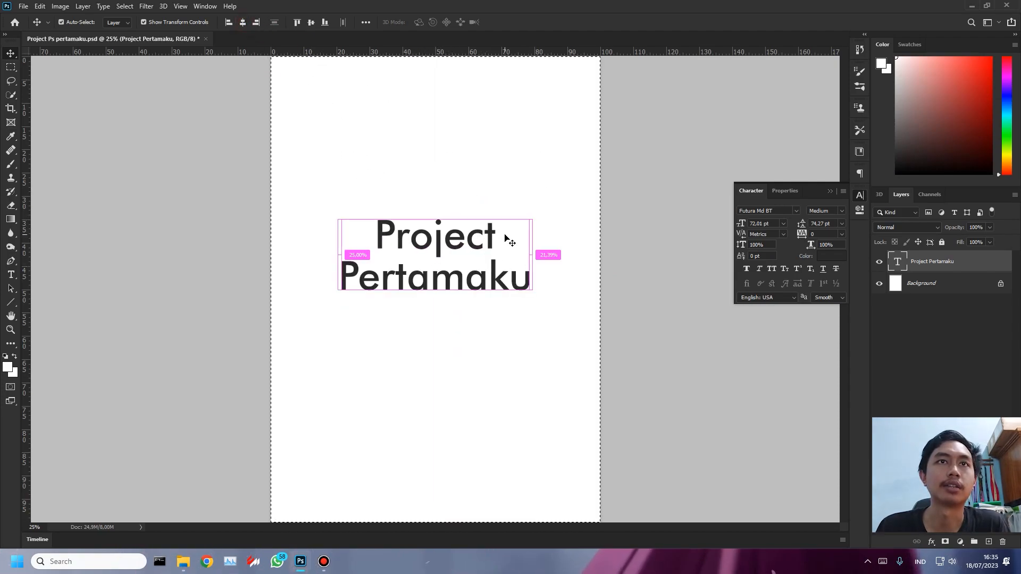
scroll(465, 282, "down", 1)
left_click_drag(455, 276, 452, 238)
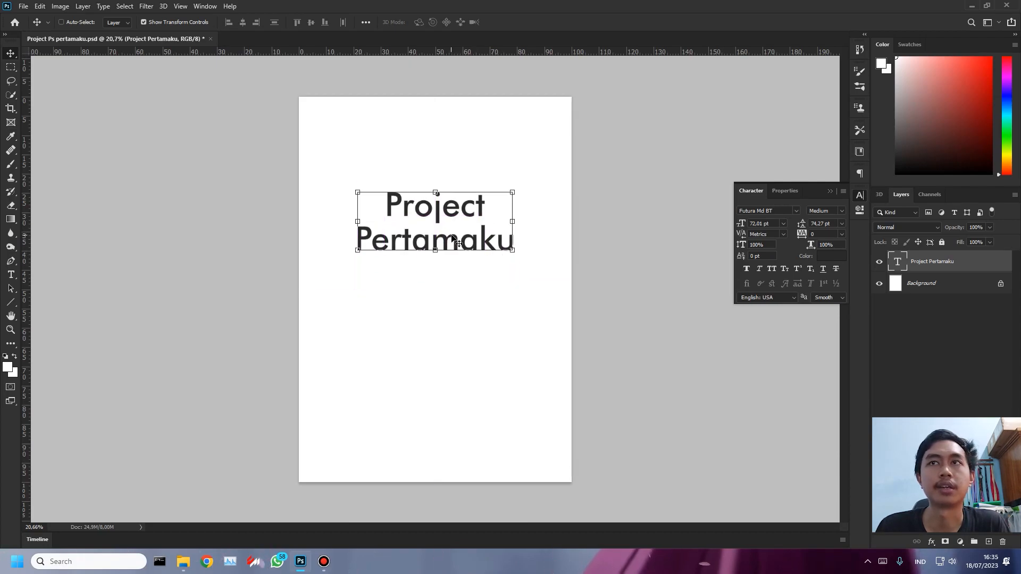
- Unlock the Background layer and check how the Layers panel is hidden and shown
left_click(1002, 286)
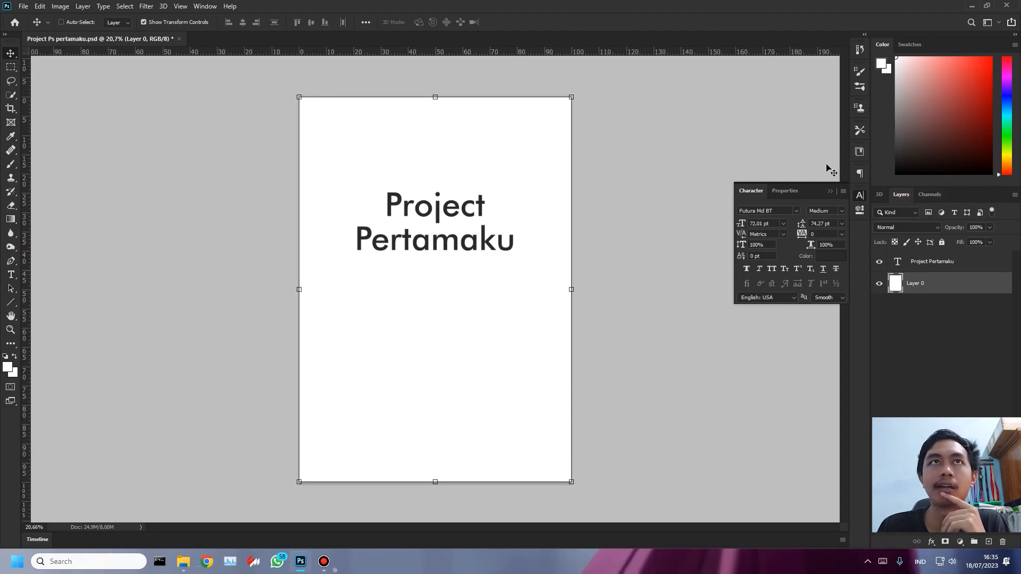
left_click(207, 7)
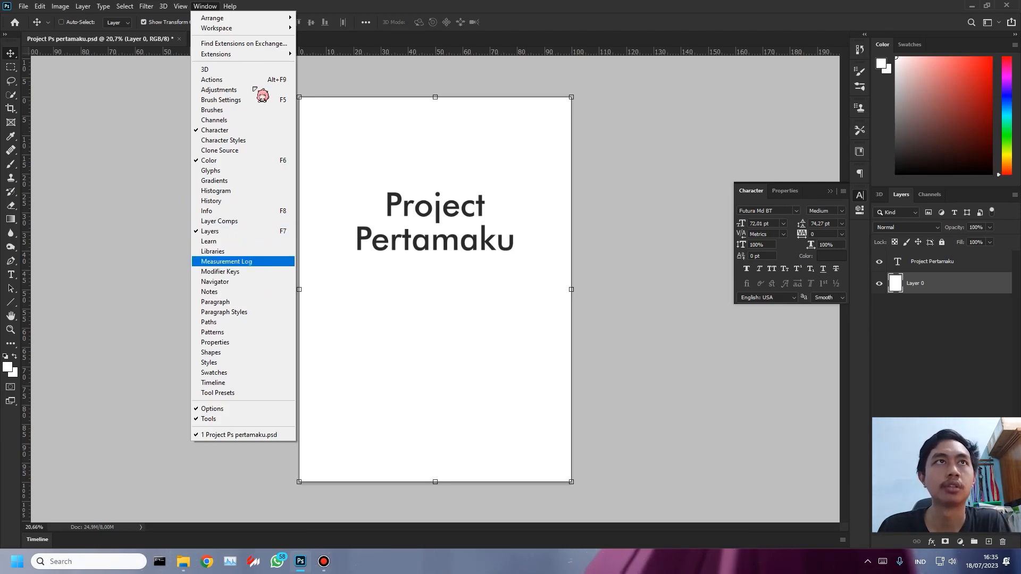
left_click(682, 325)
key("F7")
key("F7")
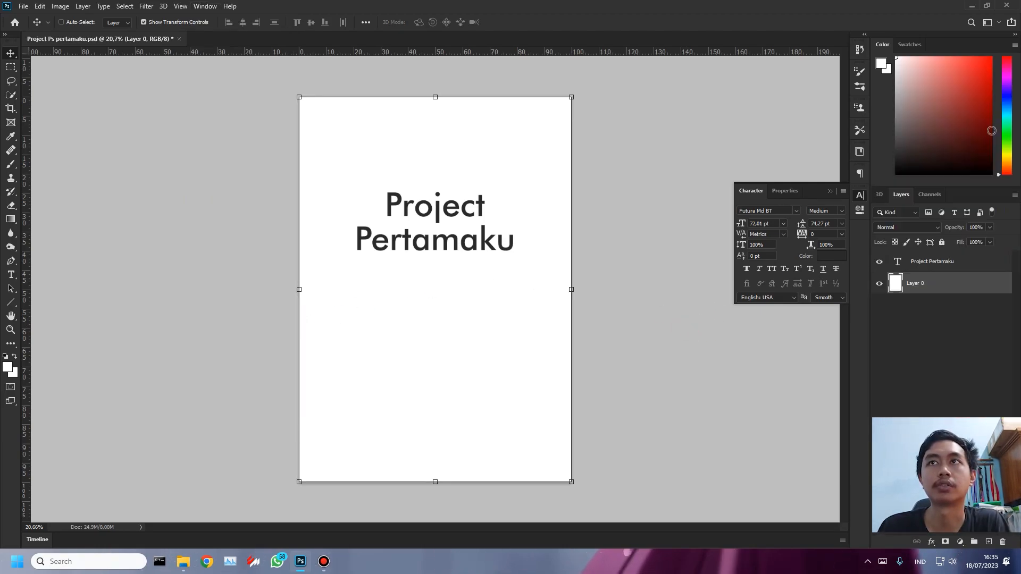
left_click(211, 7)
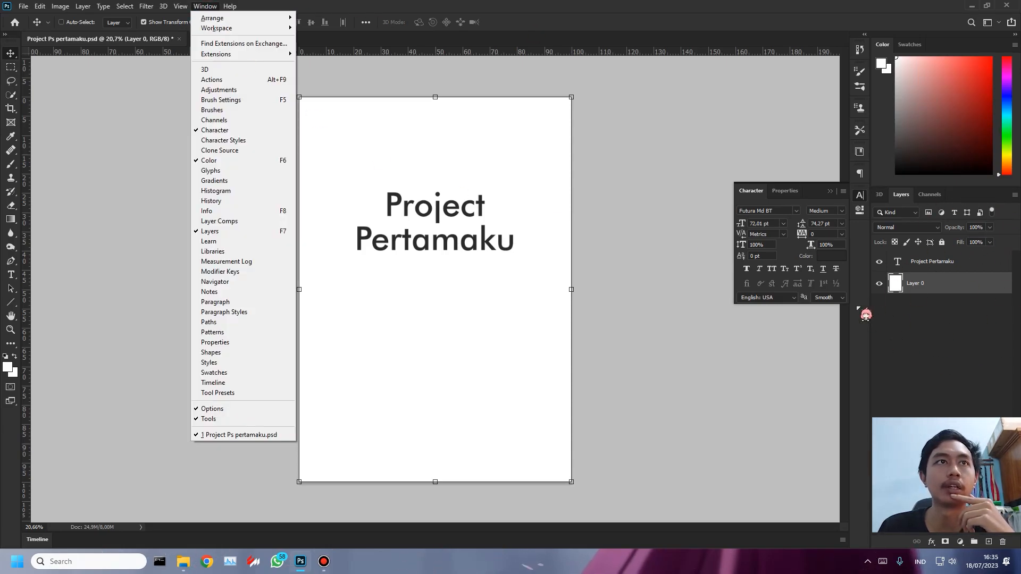
left_click(965, 371)
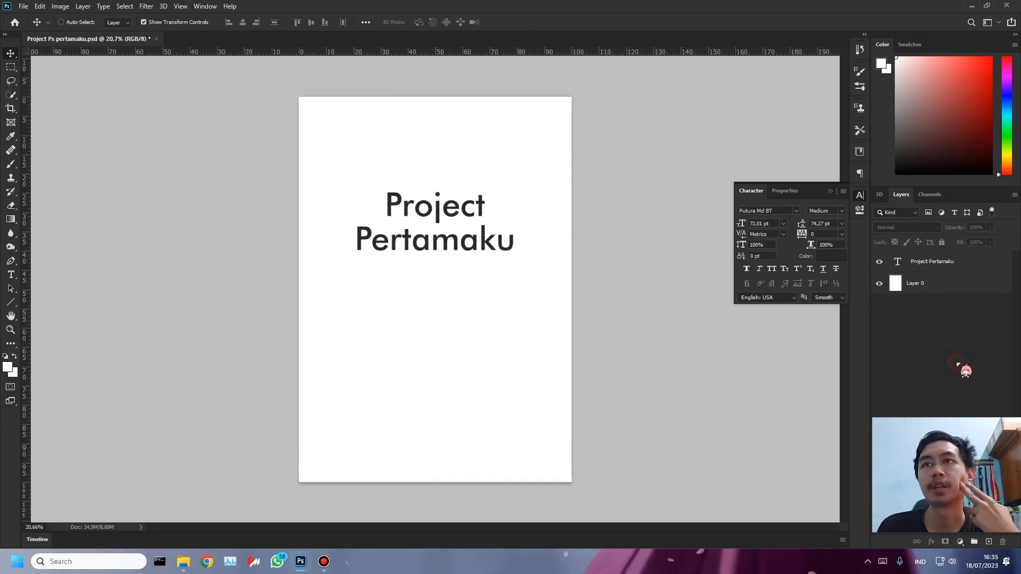
- Hide the white Layer 0 to make the page background transparent, and save the document
left_click(916, 285)
left_click(881, 286)
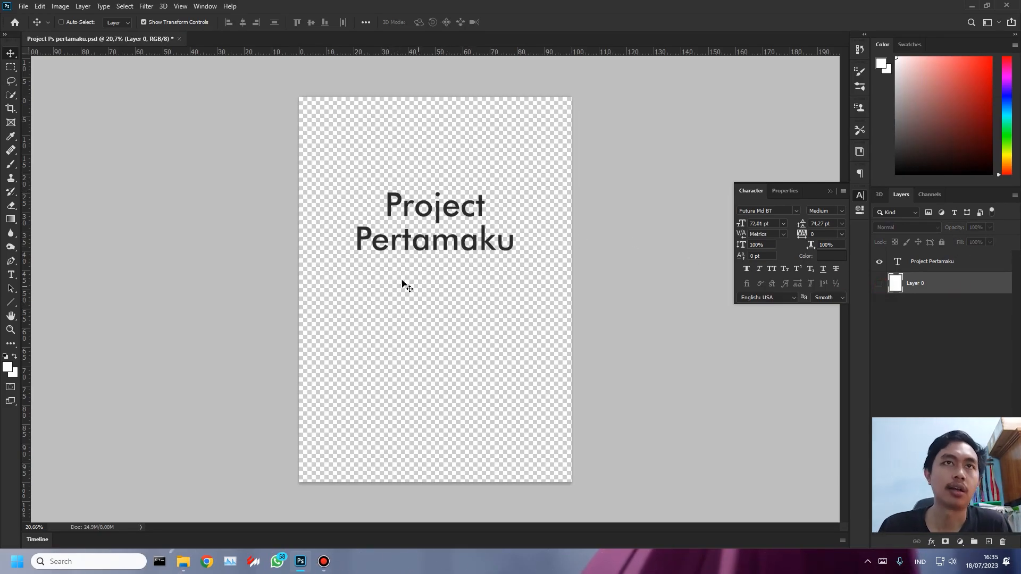
scroll(403, 283, "up", 5)
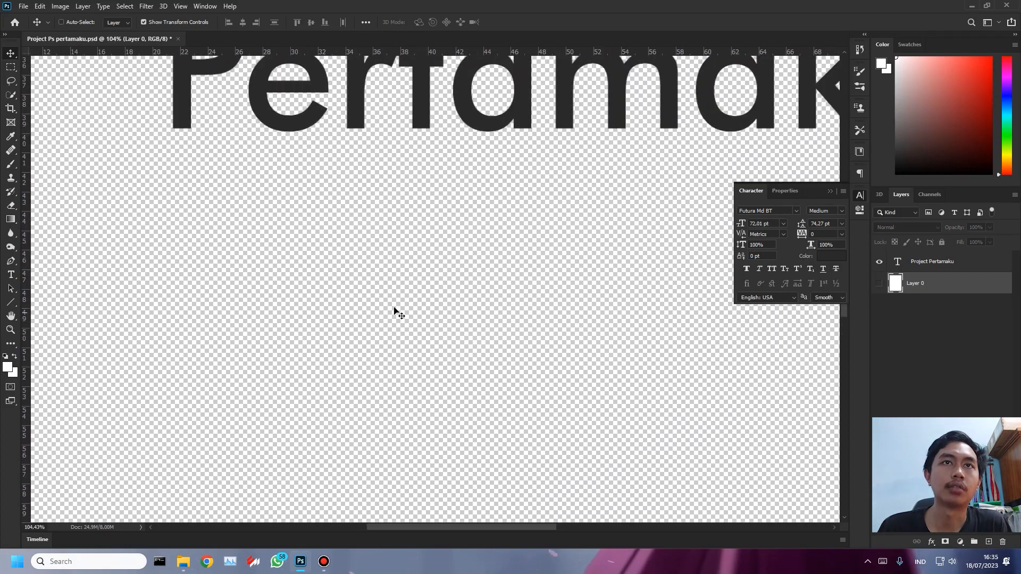
scroll(445, 288, "down", 5)
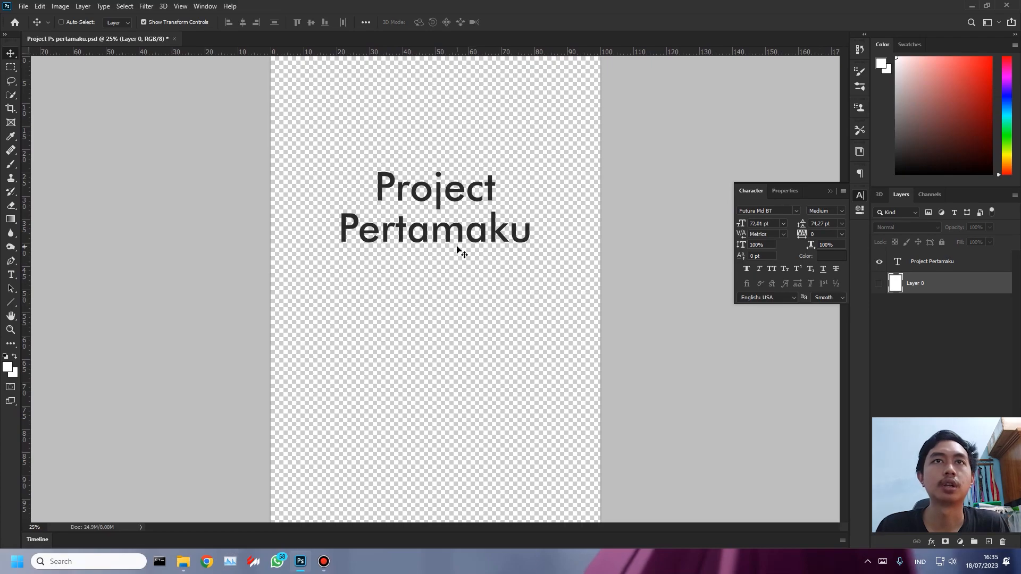
scroll(444, 246, "down", 1)
key("ctrl")
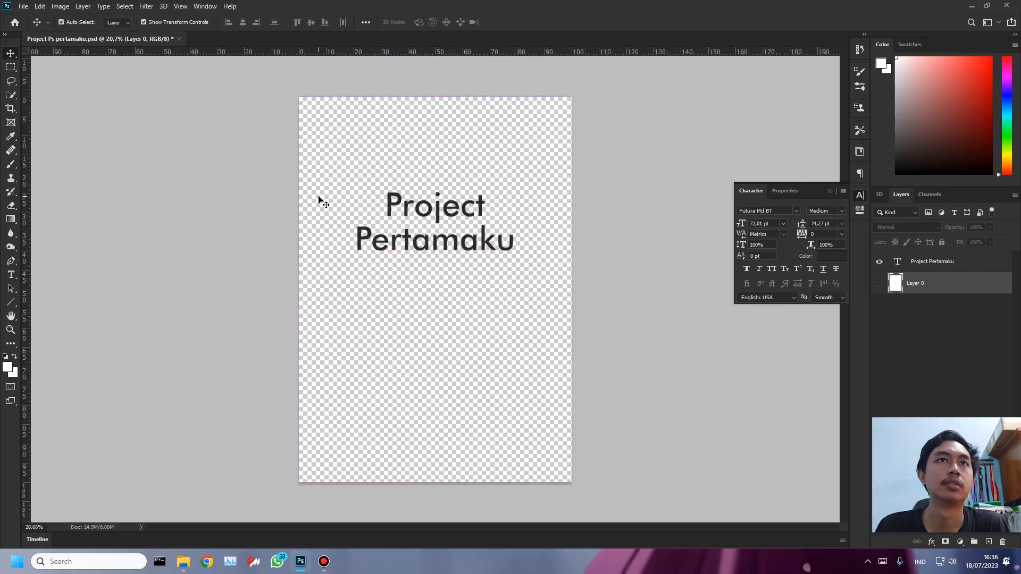
key("ctrl+s")
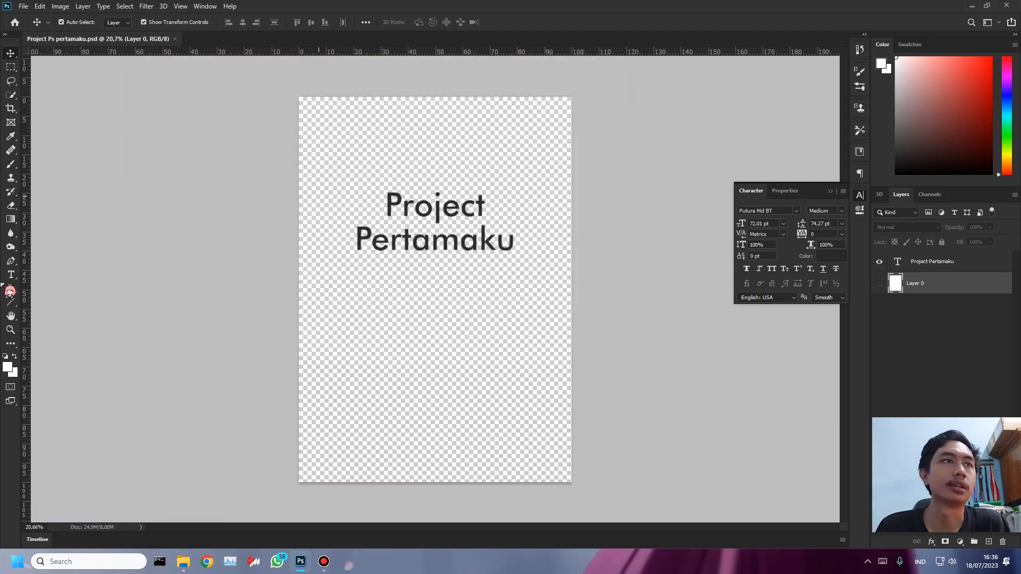
- Add a text line reading "transparans" in the lower half of the page
left_click(12, 274)
left_click(393, 353)
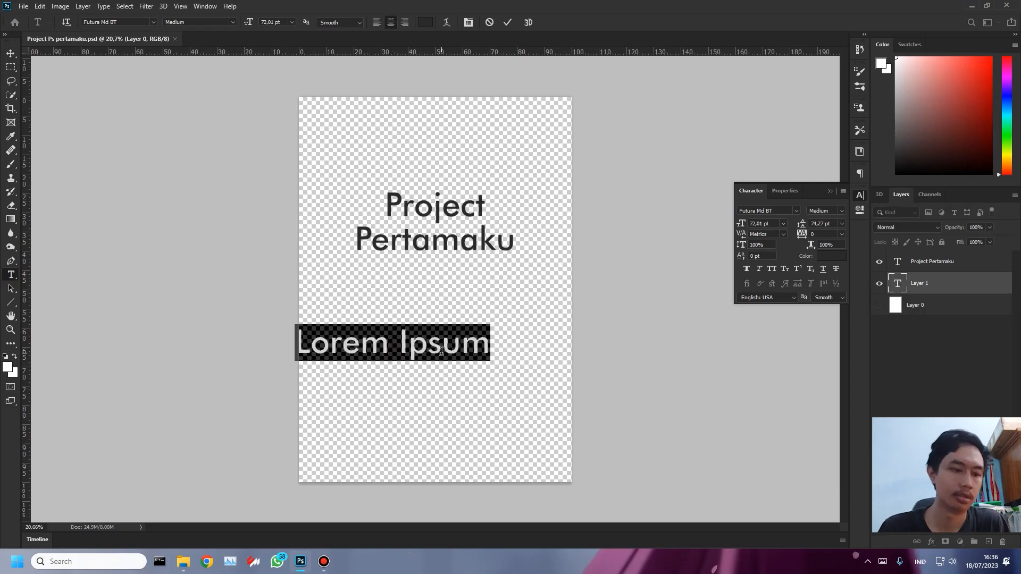
type("transparans")
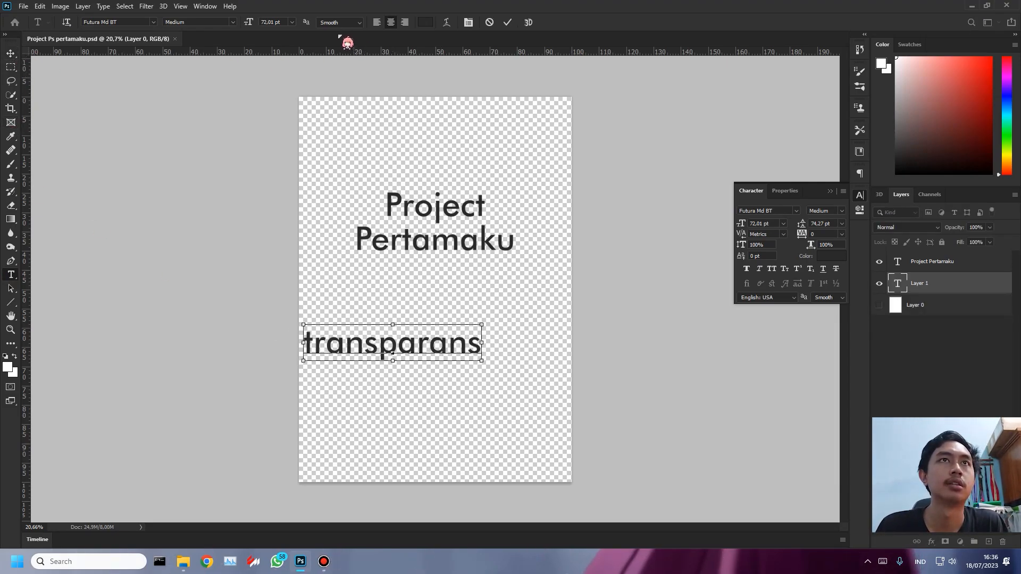
- Color the whole "transparans" text red (#e71e1e)
key("ctrl+a")
left_click(8, 367)
left_click_drag(709, 176, 738, 134)
left_click(862, 116)
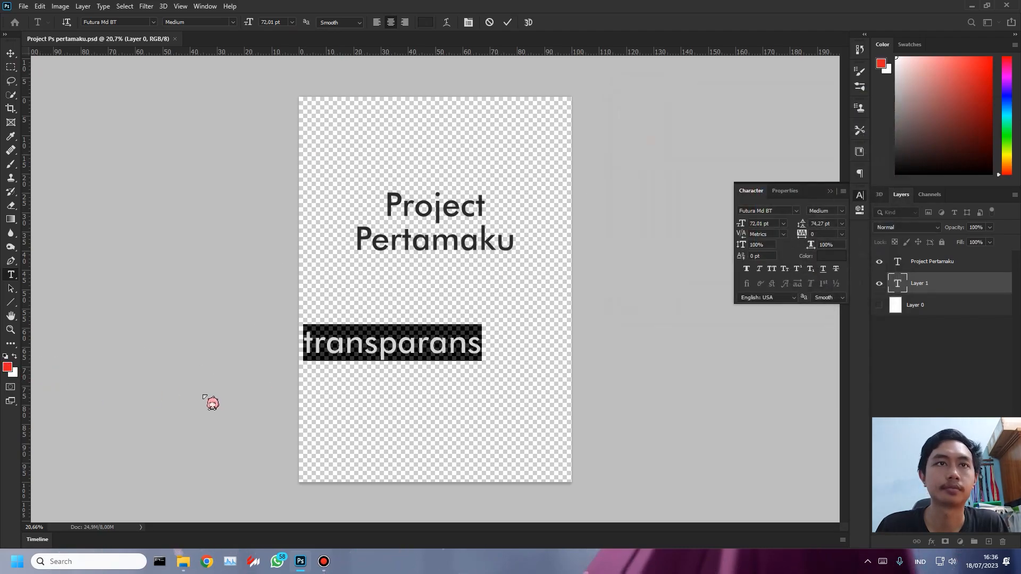
left_click(429, 344)
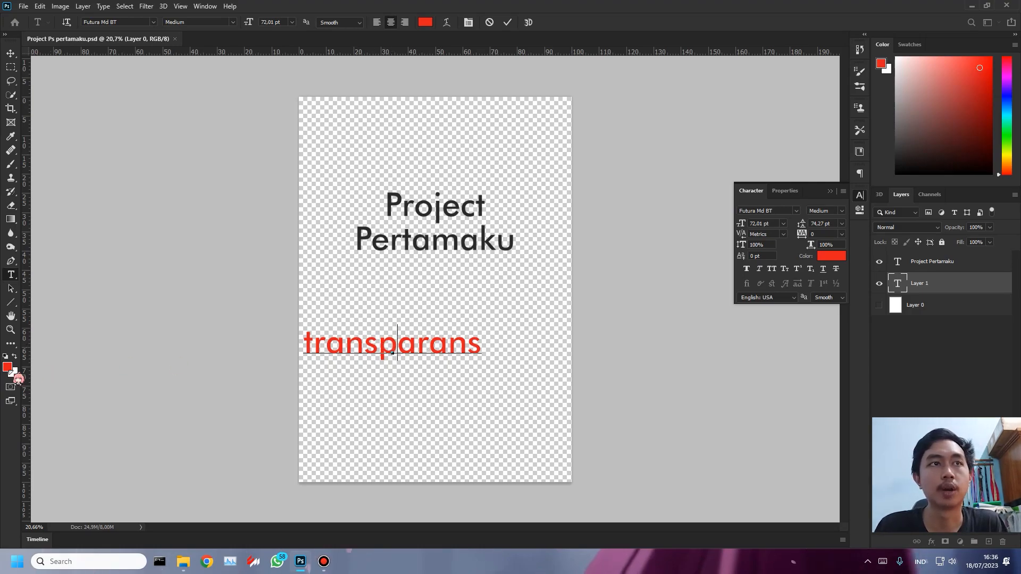
- Set the foreground color to dark blue (#0b23a0) and apply it to the whole "transparans" text
left_click(11, 363)
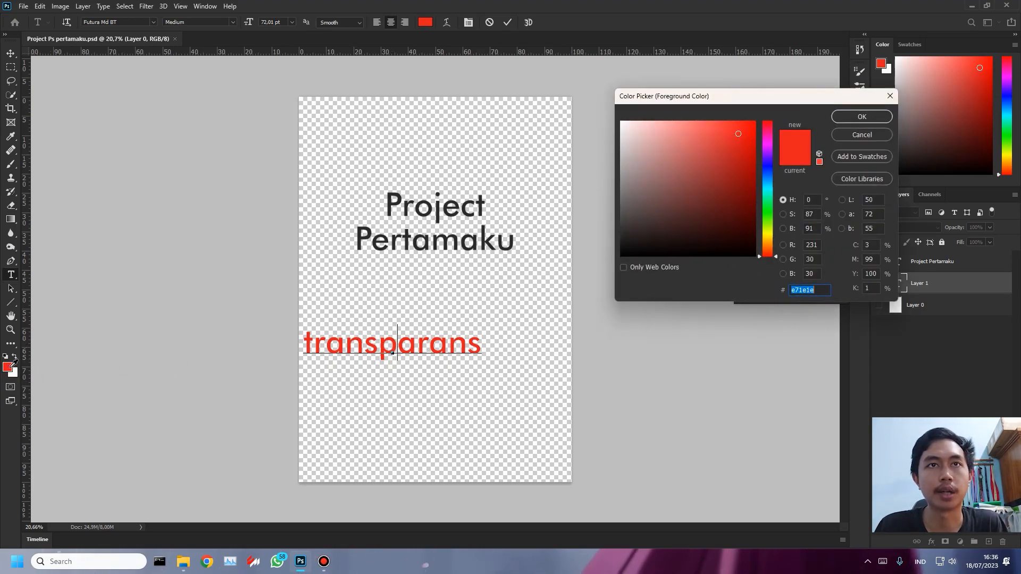
left_click_drag(769, 190, 769, 170)
left_click(727, 172)
left_click(745, 171)
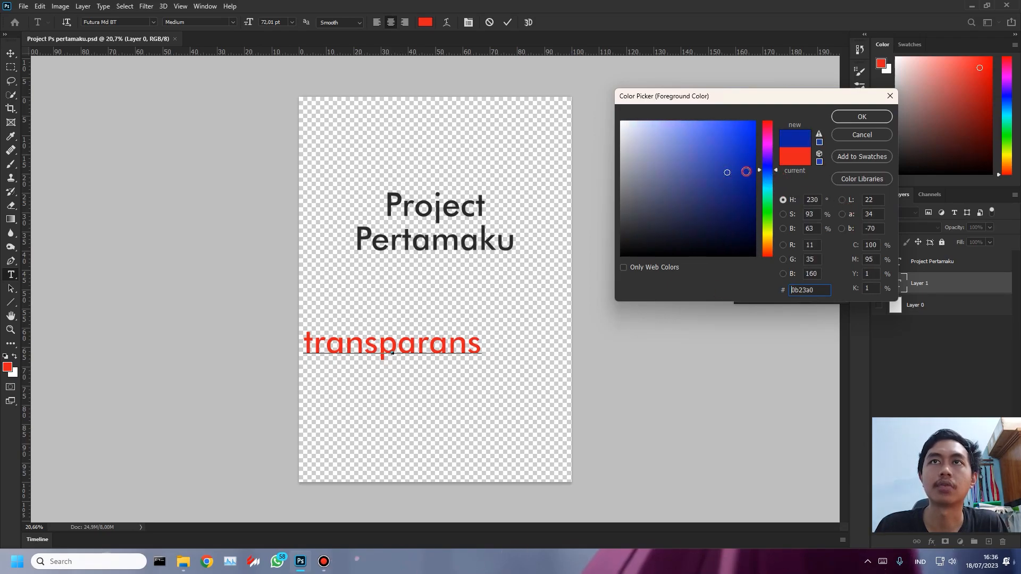
left_click(858, 116)
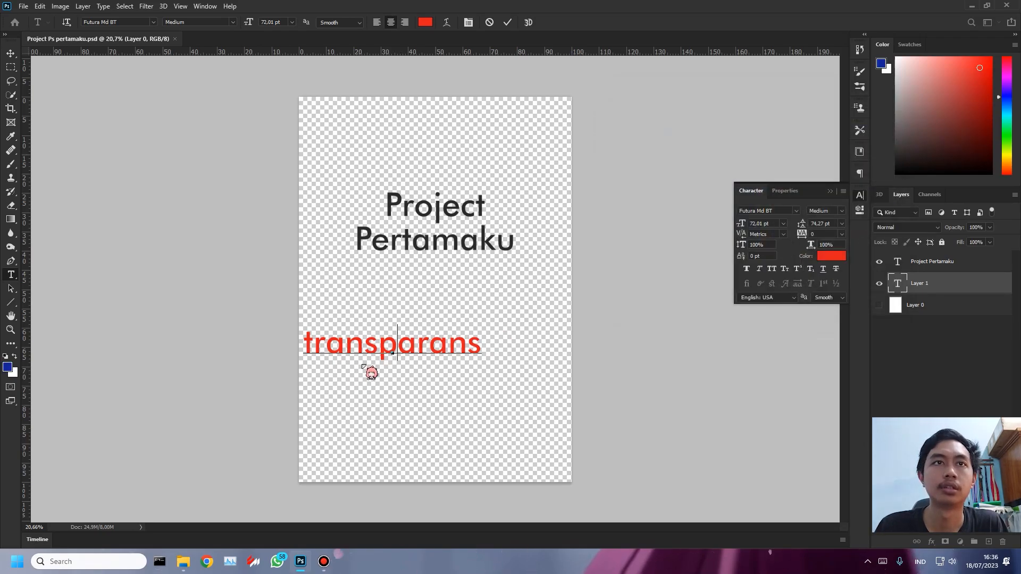
double_click(425, 346)
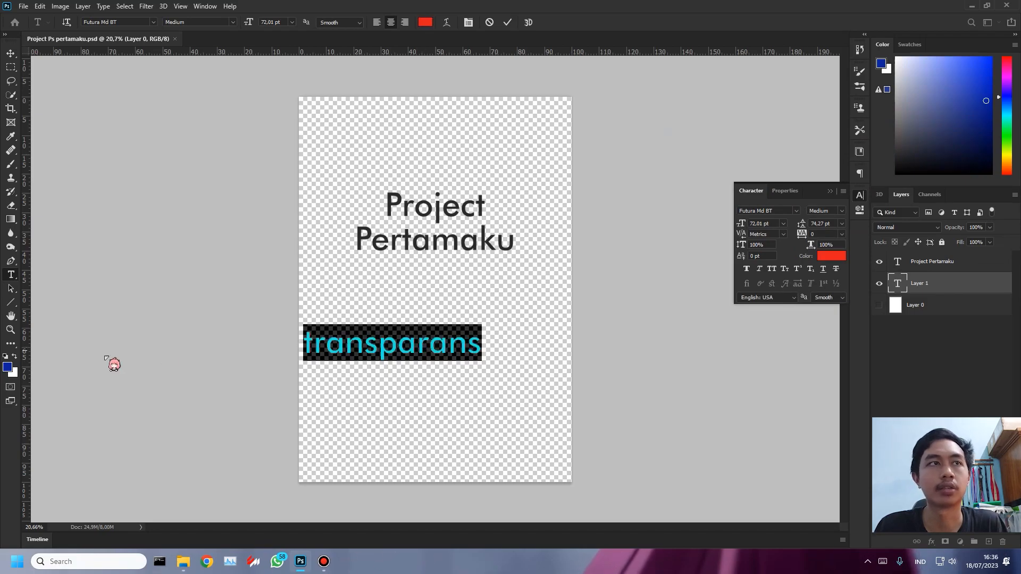
left_click(9, 370)
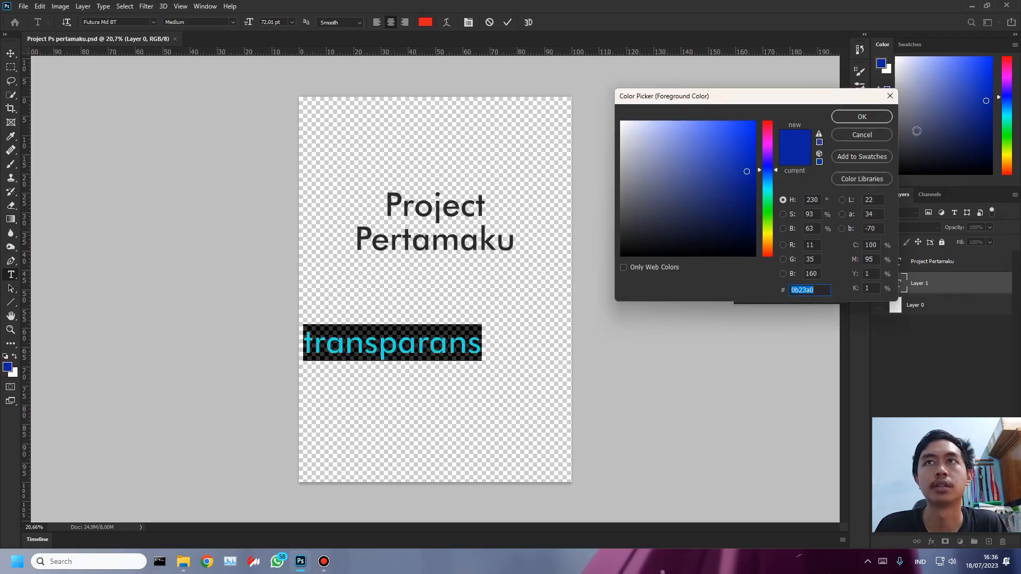
left_click(857, 119)
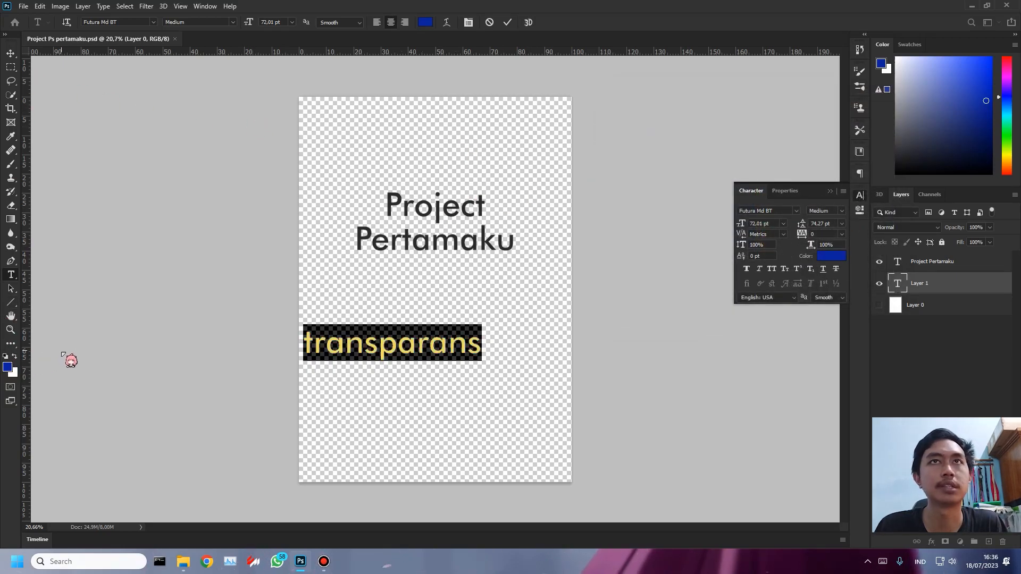
left_click(425, 22)
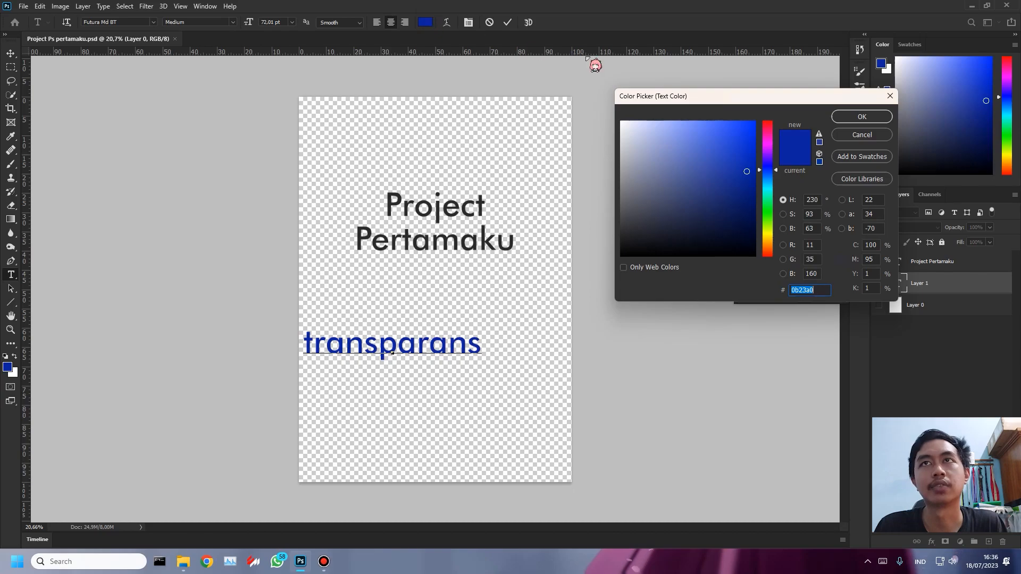
key("Return")
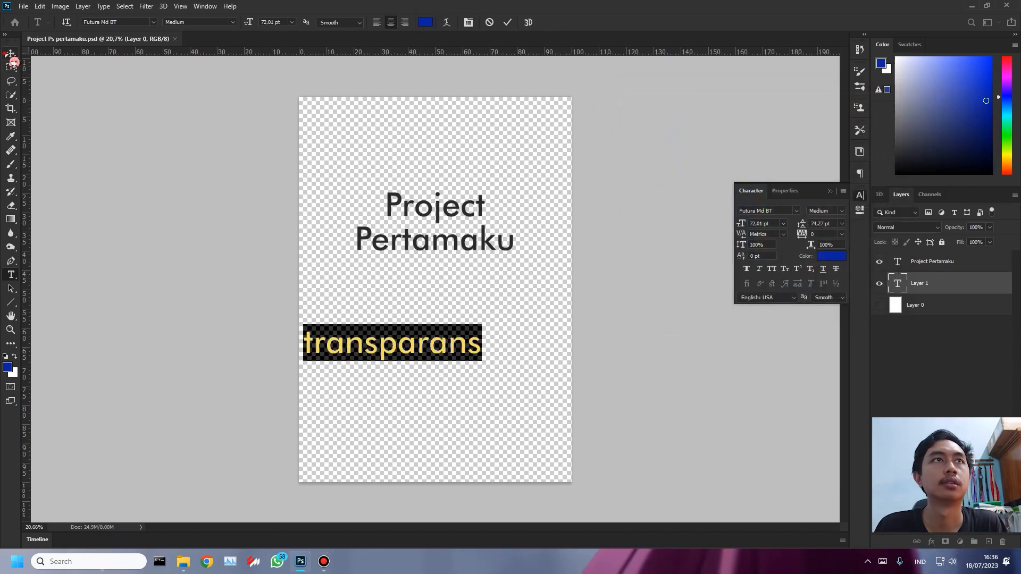
left_click(10, 53)
left_click_drag(425, 347, 420, 309)
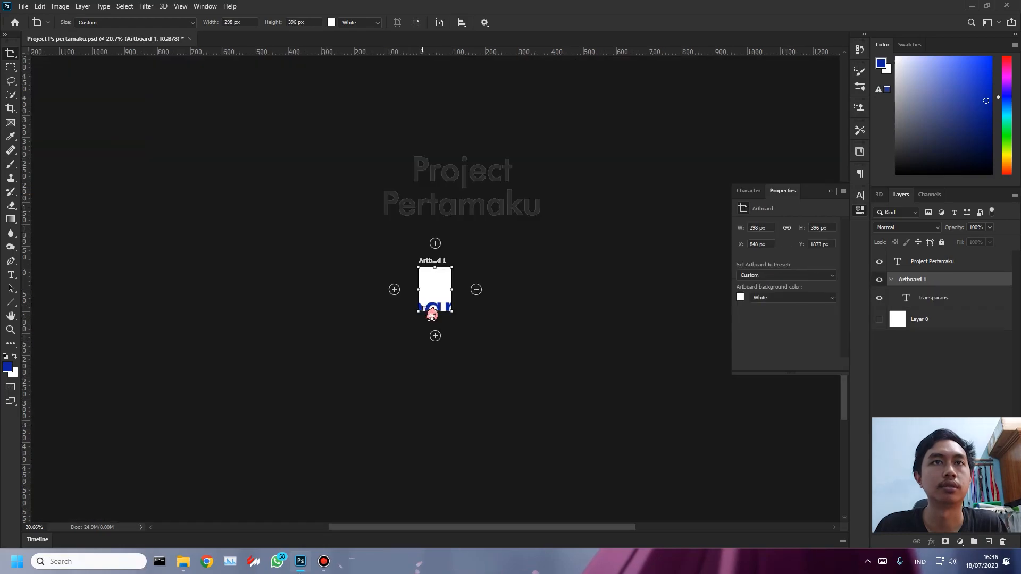
key("ctrl+z")
- Move the "transparans" text to the page's horizontal center below the title, and save the document
left_click(11, 53)
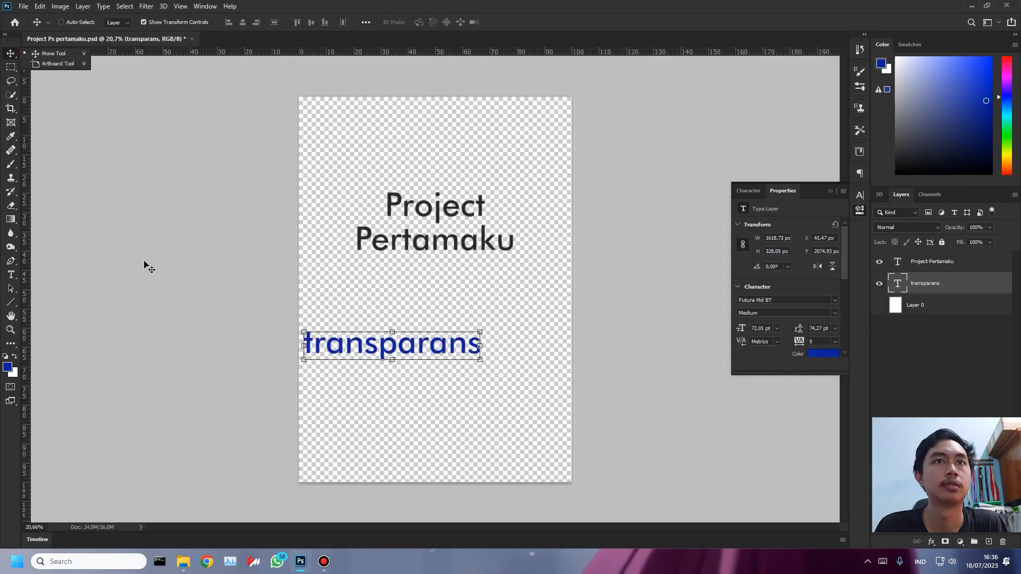
left_click_drag(412, 350, 482, 360)
key("ctrl+s")
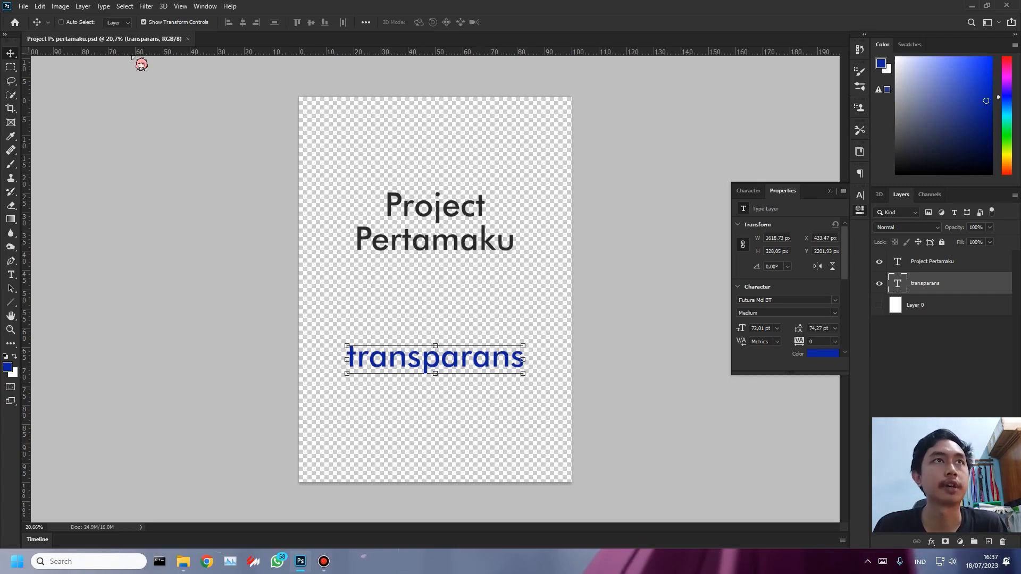
- Save a JPEG copy named "Project Ps pertamaku trans" in the save ps folder at quality 12
left_click(24, 6)
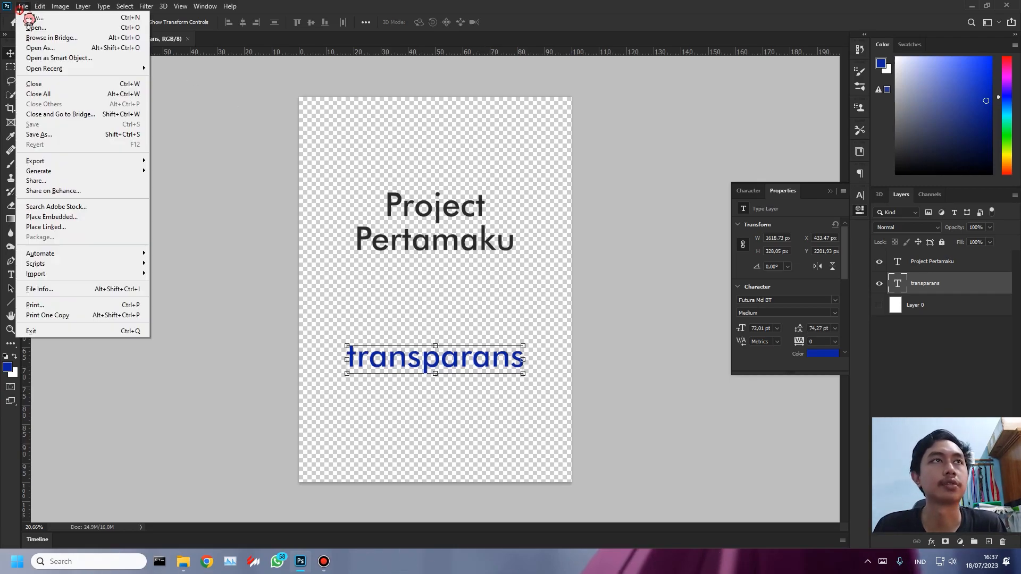
left_click(85, 136)
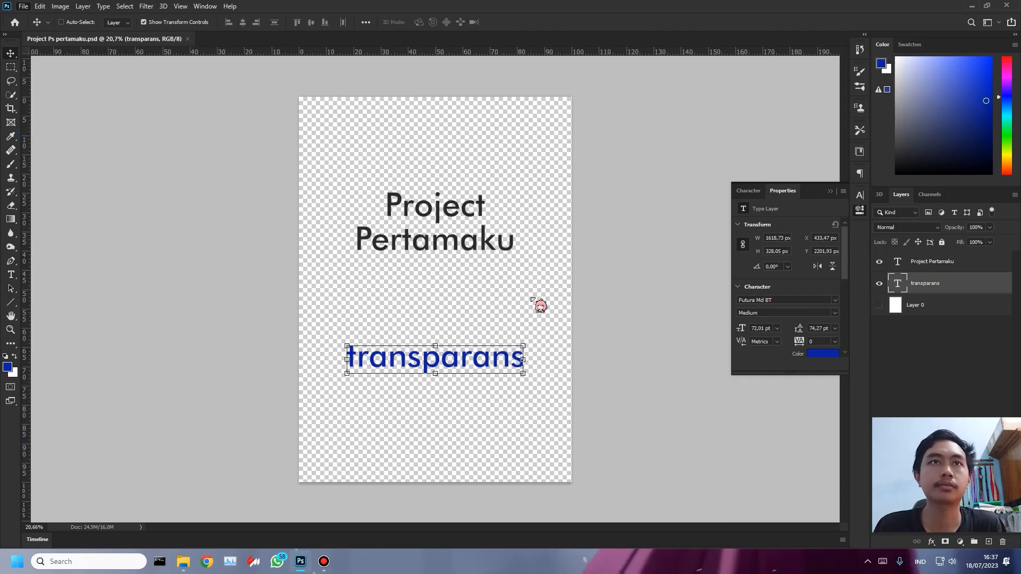
left_click(319, 293)
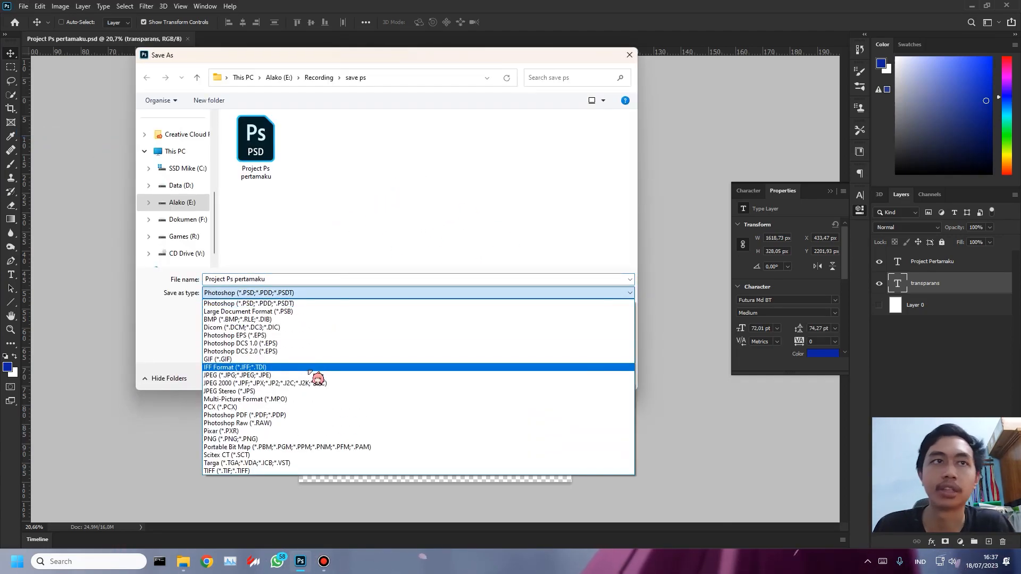
left_click(310, 376)
left_click(277, 280)
left_click(277, 281)
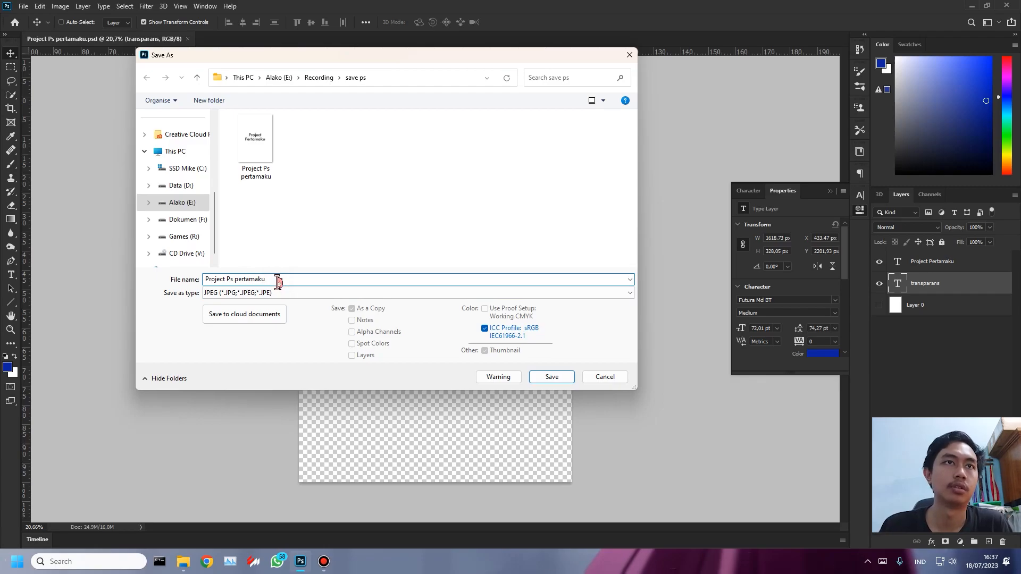
type("trasms")
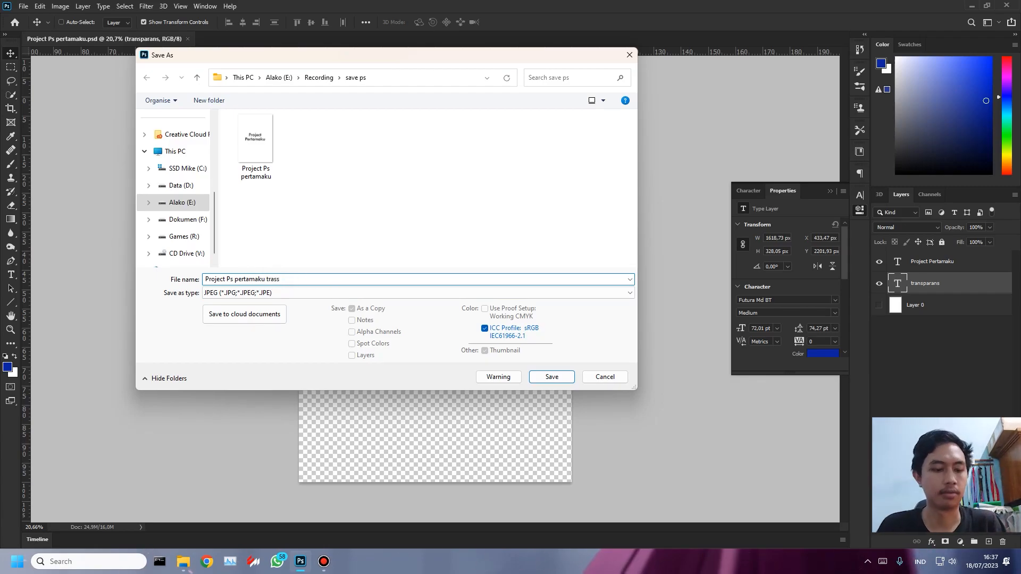
left_click(553, 377)
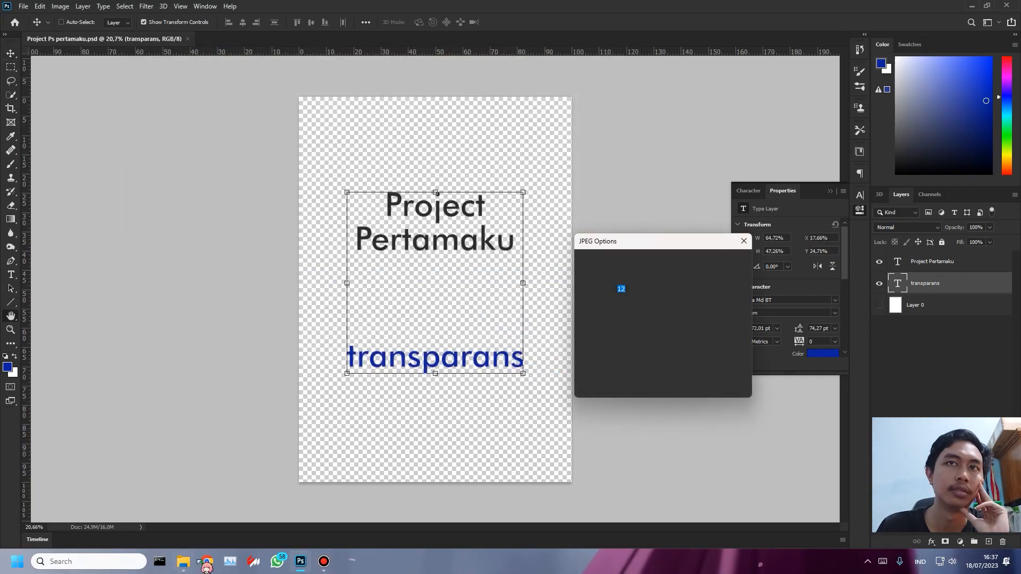
left_click(726, 261)
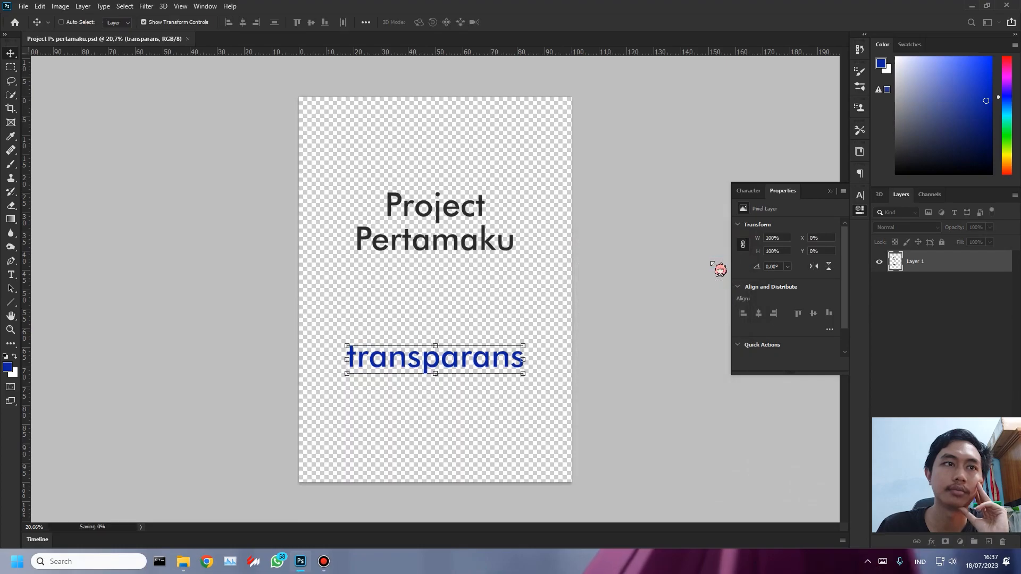
- View the exported JPEG "Project Ps pertamaku trans" from the save ps folder to check its background, and close the viewer
left_click(187, 563)
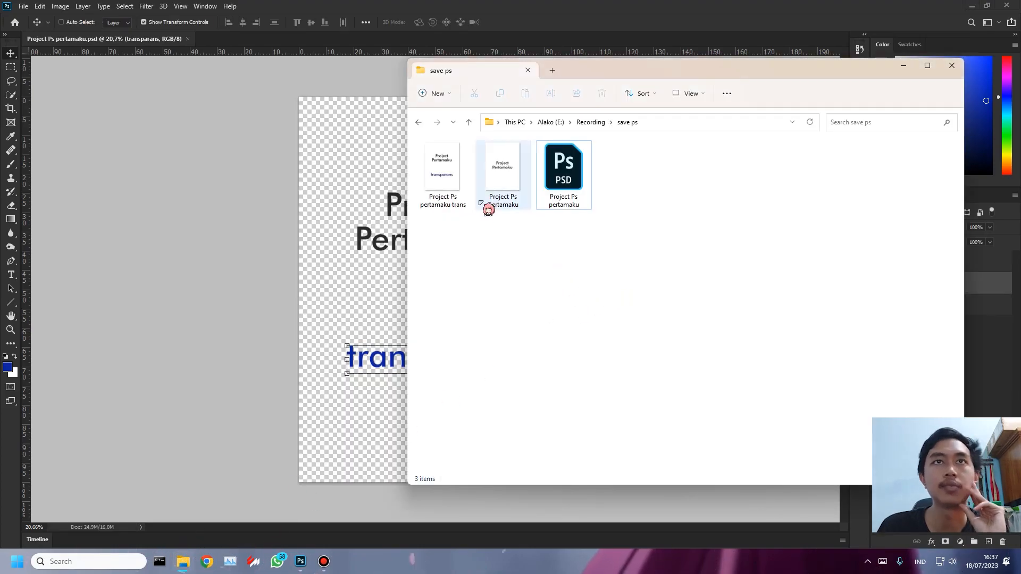
left_click(490, 208)
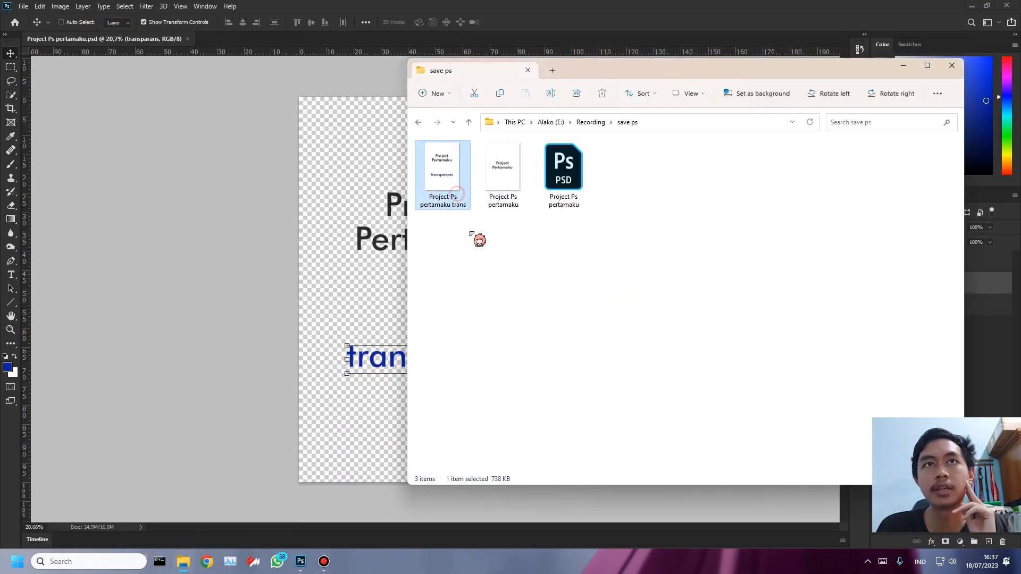
double_click(453, 194)
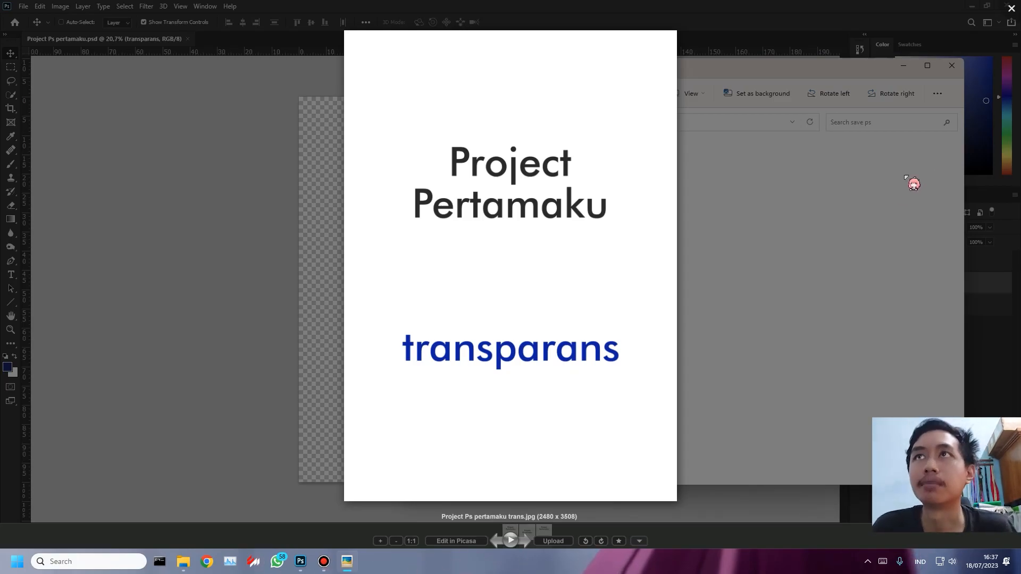
left_click(1012, 9)
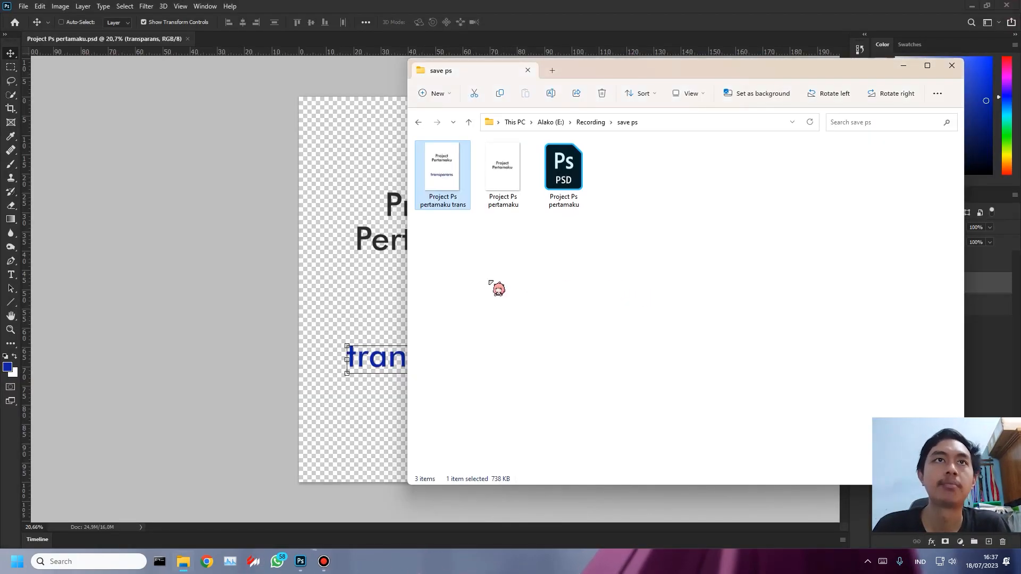
- Return to Photoshop and save a PNG copy named "Project Ps pertamaku" in the save ps folder
left_click(276, 283)
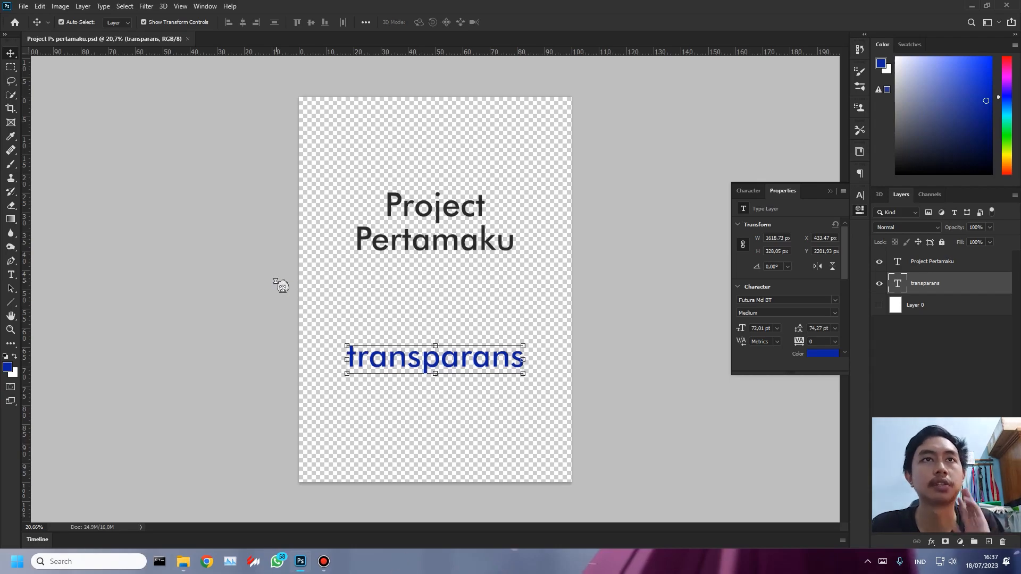
key("ctrl+shift+s")
left_click(371, 293)
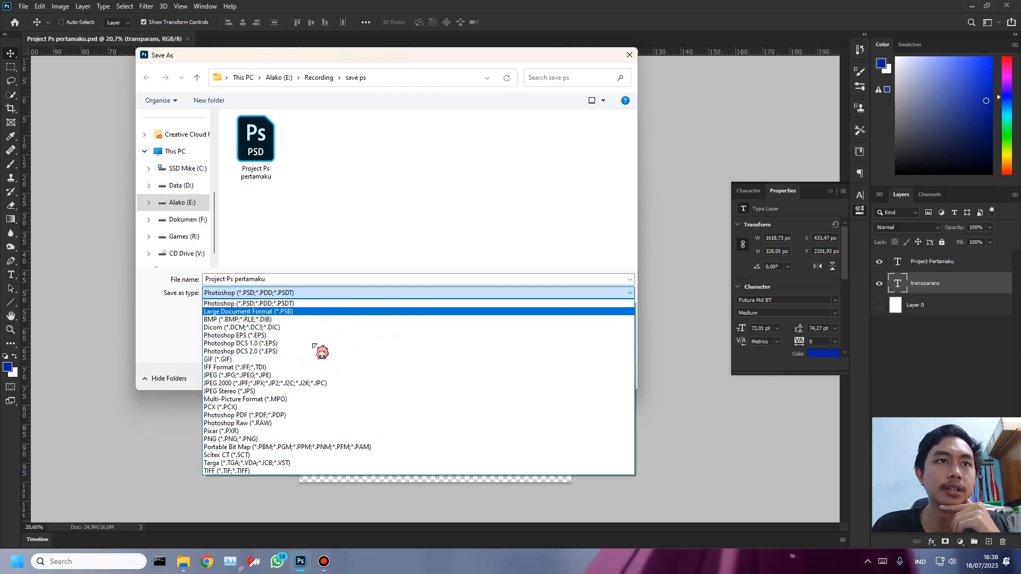
left_click(286, 440)
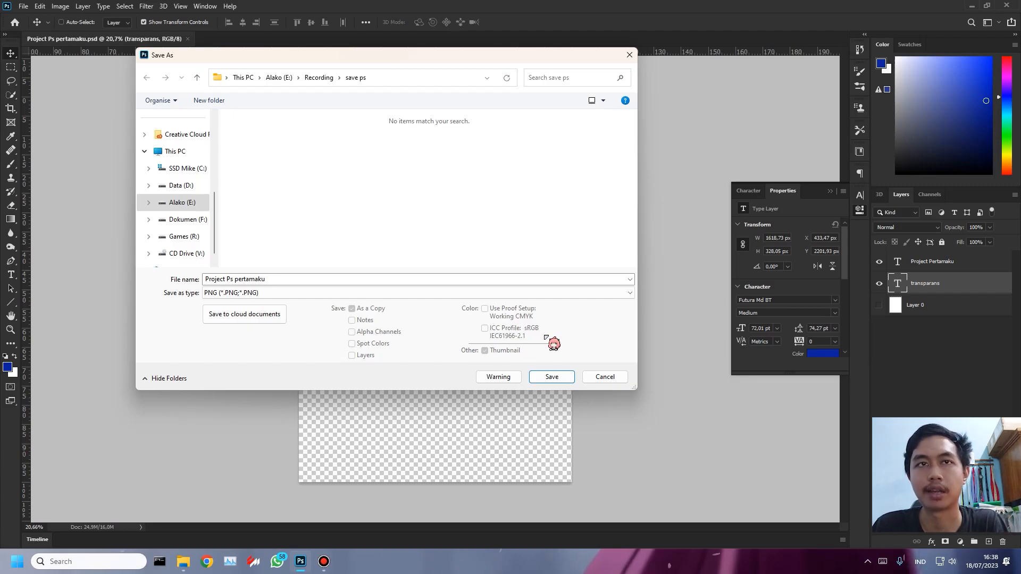
left_click(550, 377)
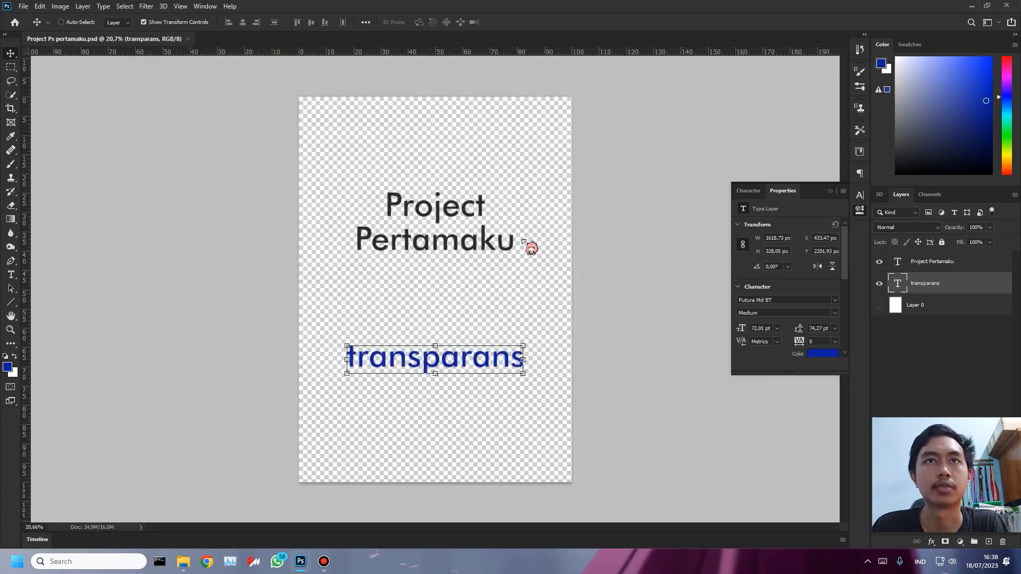
left_click(570, 166)
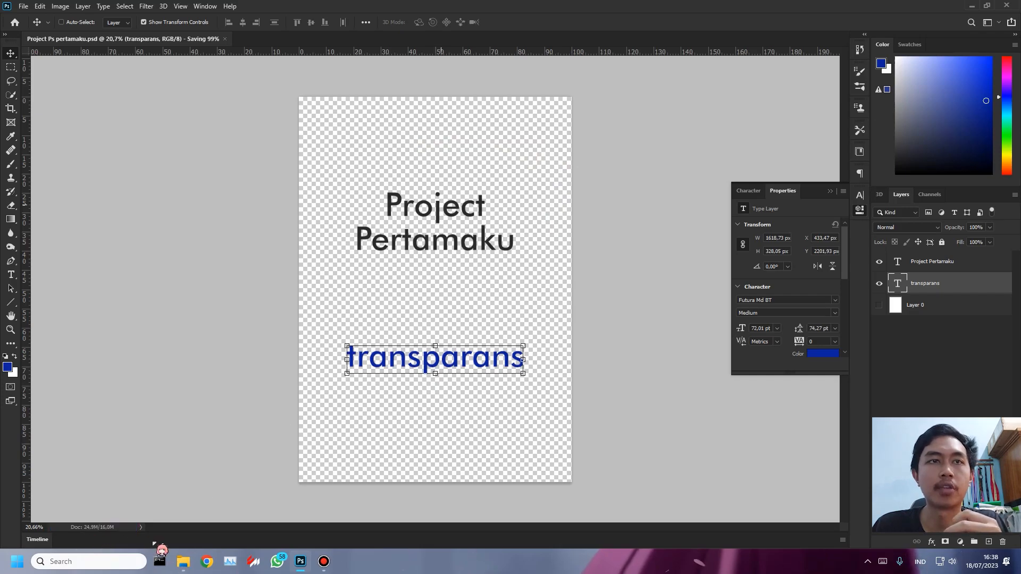
- View the PNG "Project Ps pertamaku" from the save ps folder and inspect its background up close at 100% zoom
mouse_move(190, 568)
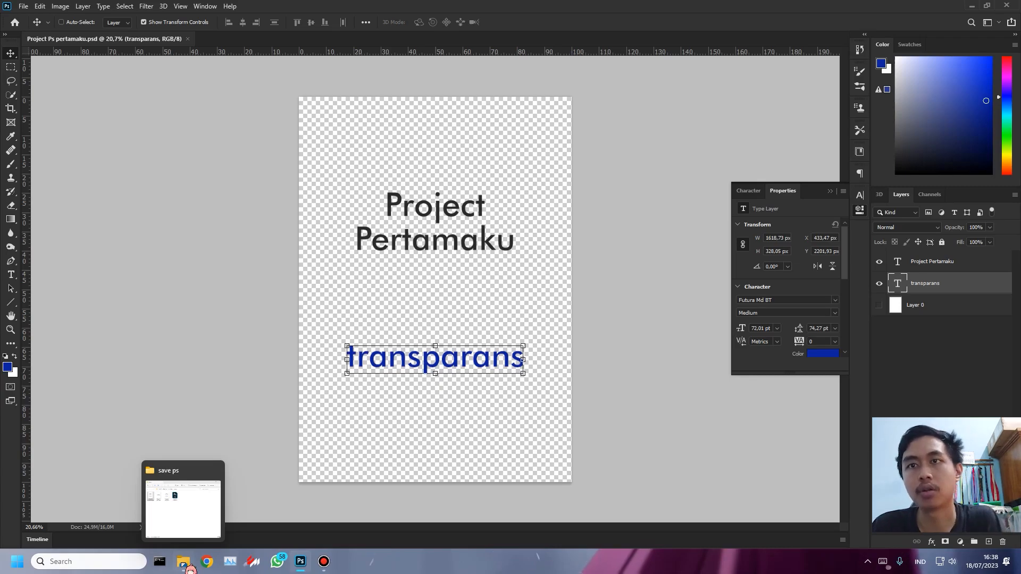
left_click(184, 564)
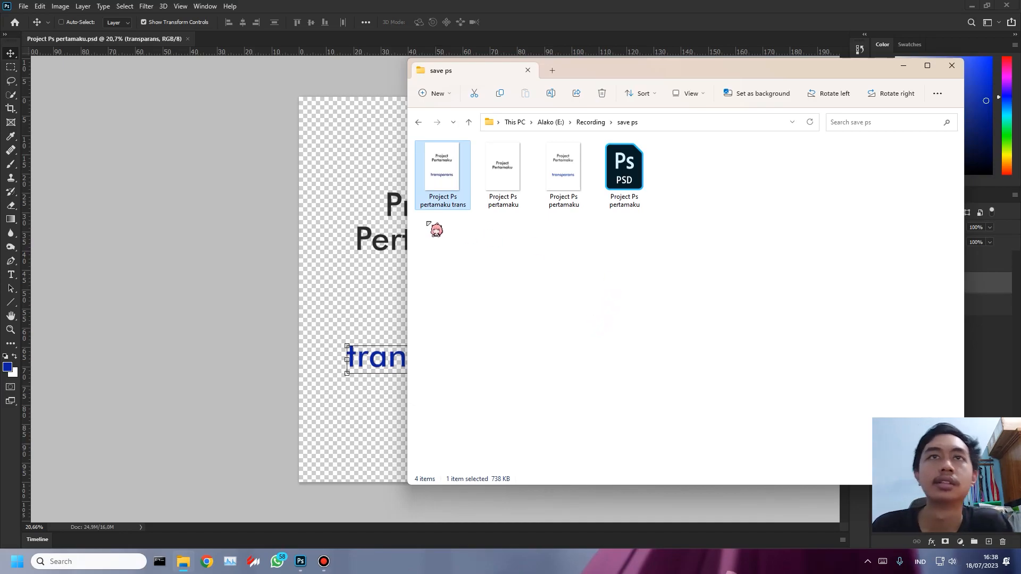
left_click(561, 187)
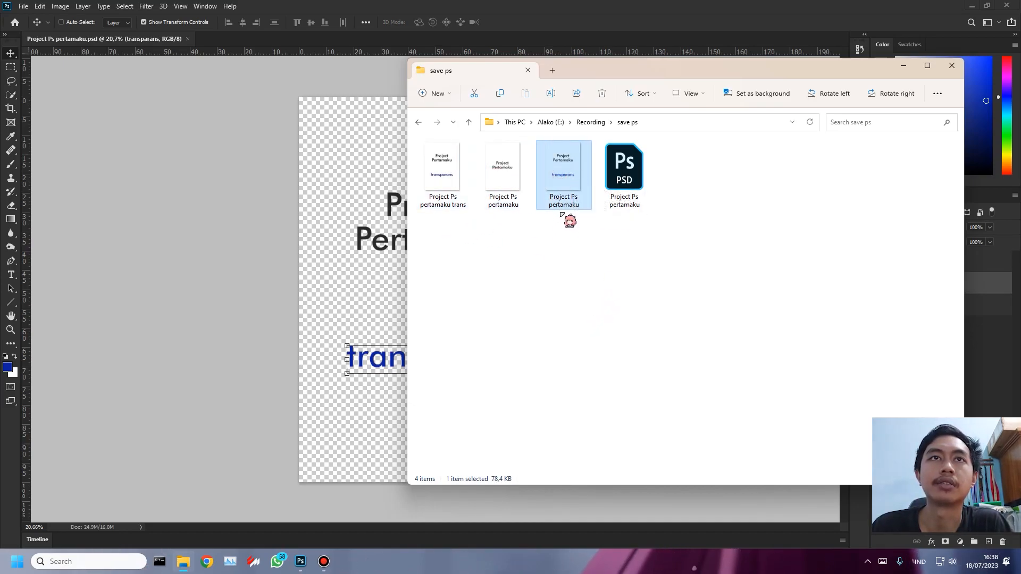
left_click(577, 215)
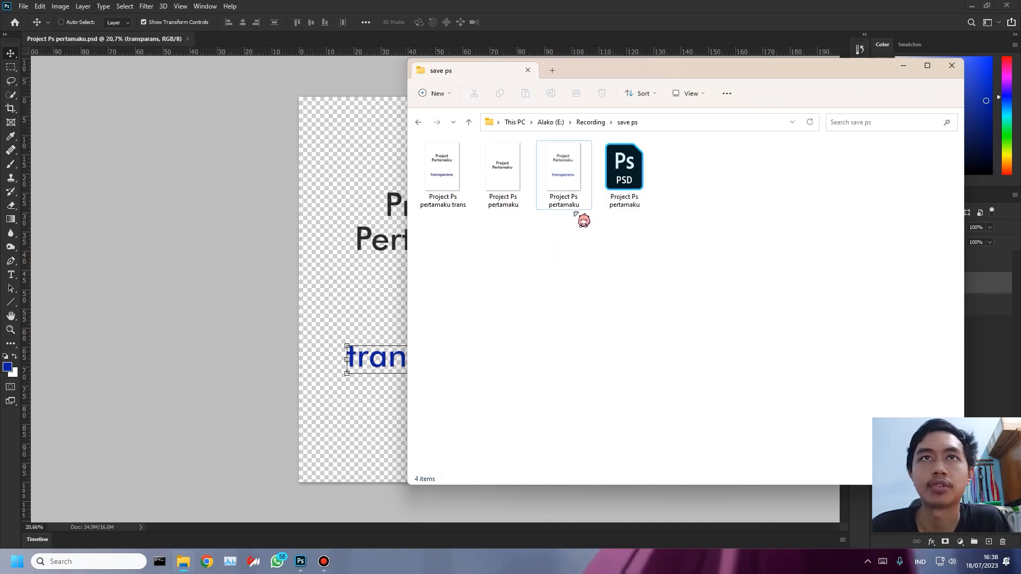
double_click(568, 187)
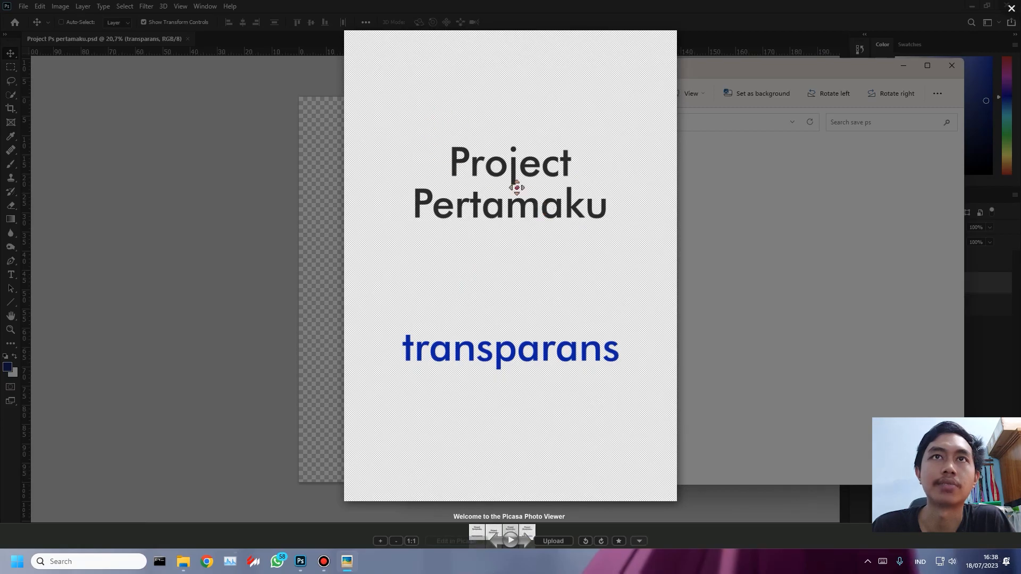
scroll(540, 258, "up", 5)
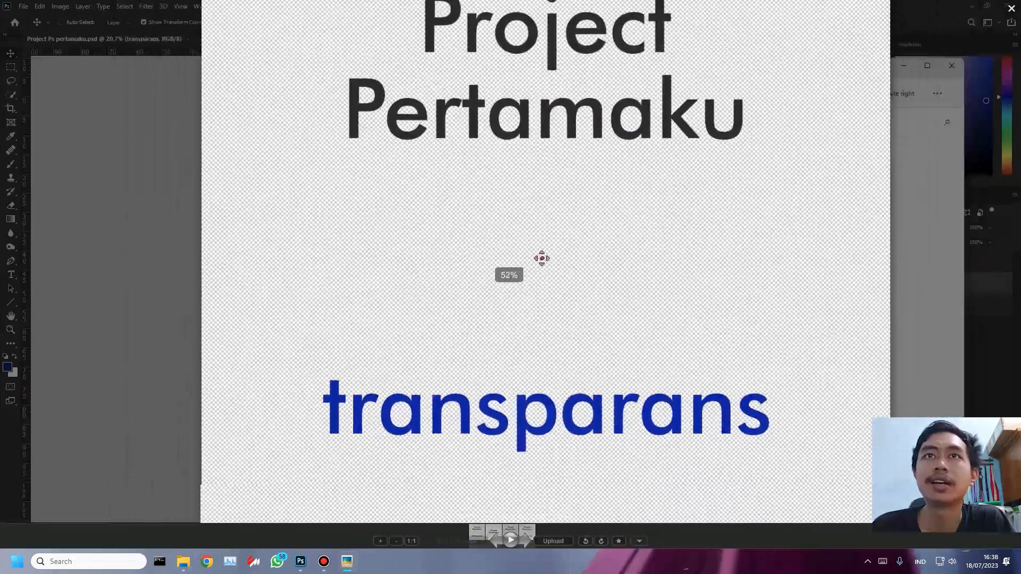
scroll(542, 258, "down", 3)
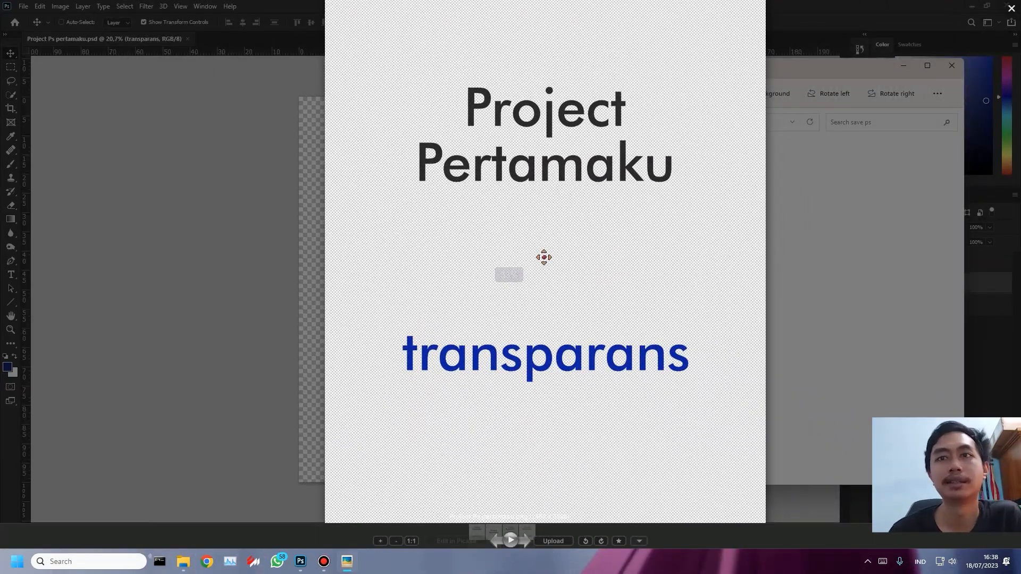
scroll(544, 257, "down", 4)
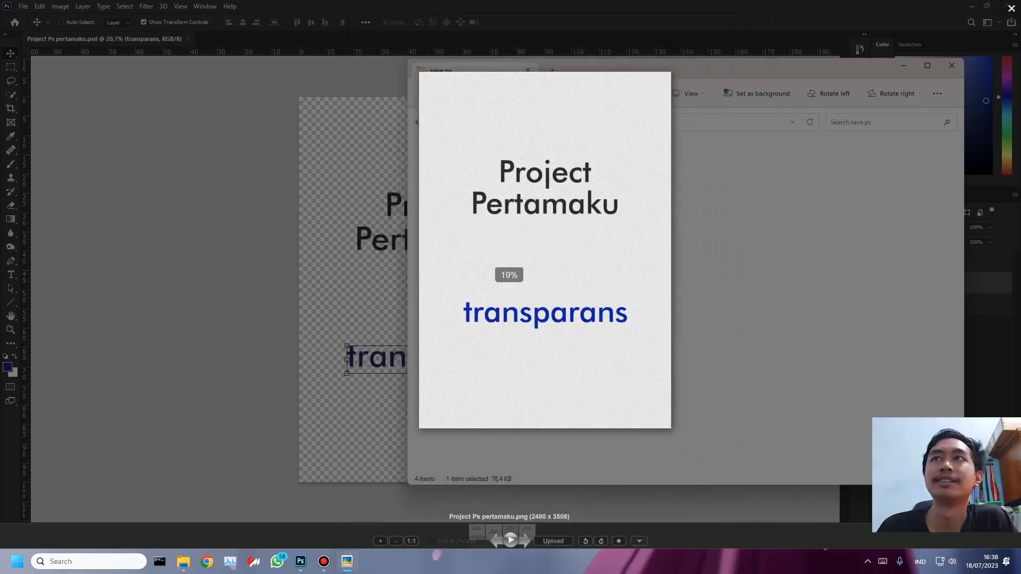
left_click(1012, 8)
left_click(604, 244)
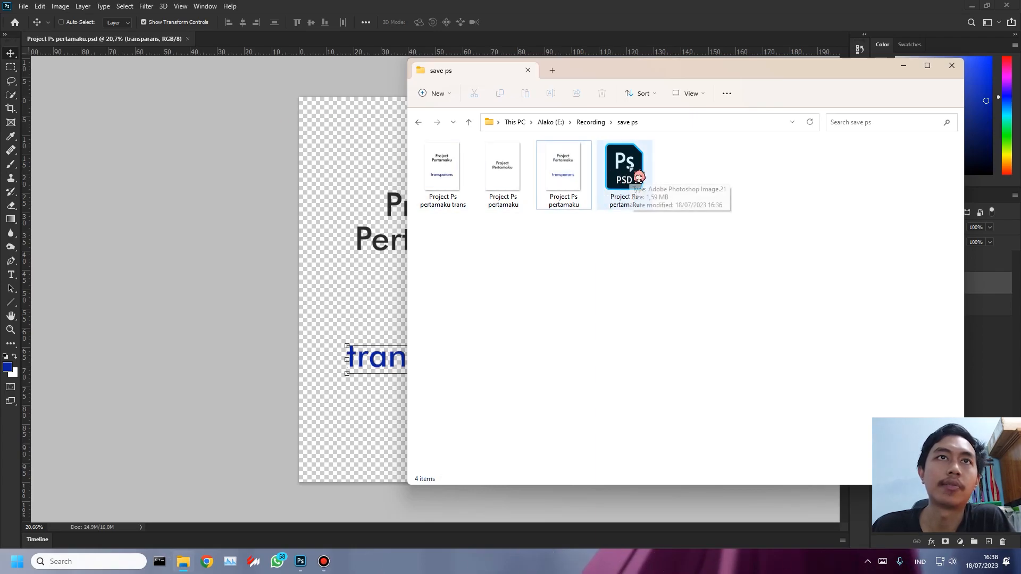
double_click(573, 183)
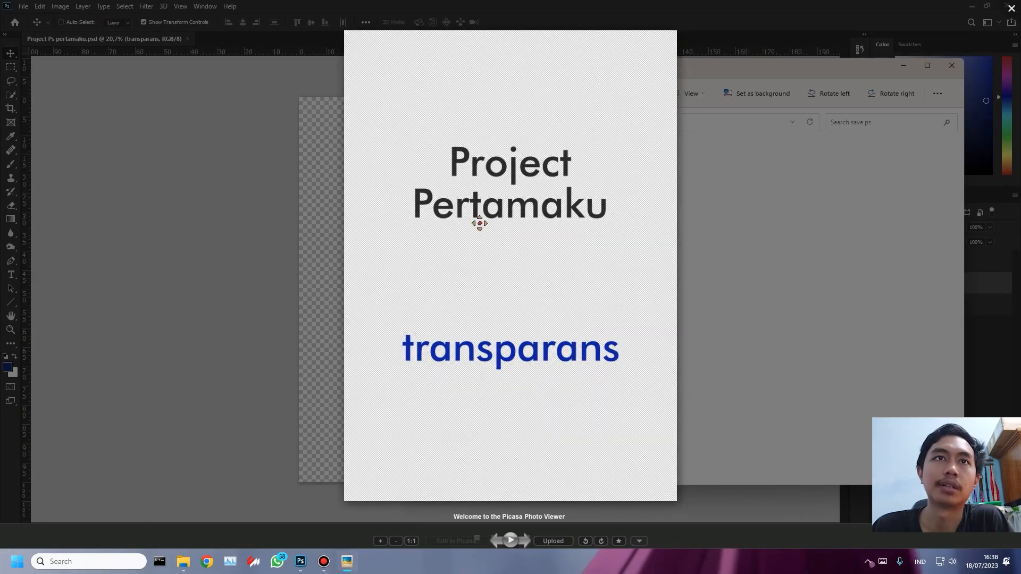
scroll(458, 319, "up", 3)
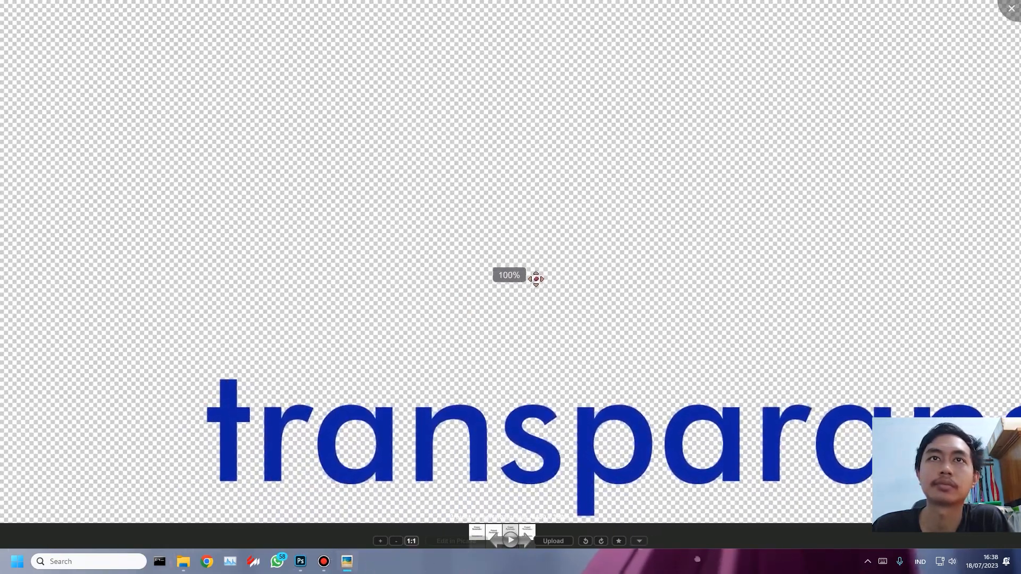
left_click(1011, 9)
- Compare the backgrounds of the JPEG "Project Ps pertamaku trans" and the PNG "Project Ps pertamaku" in the image viewer
double_click(446, 179)
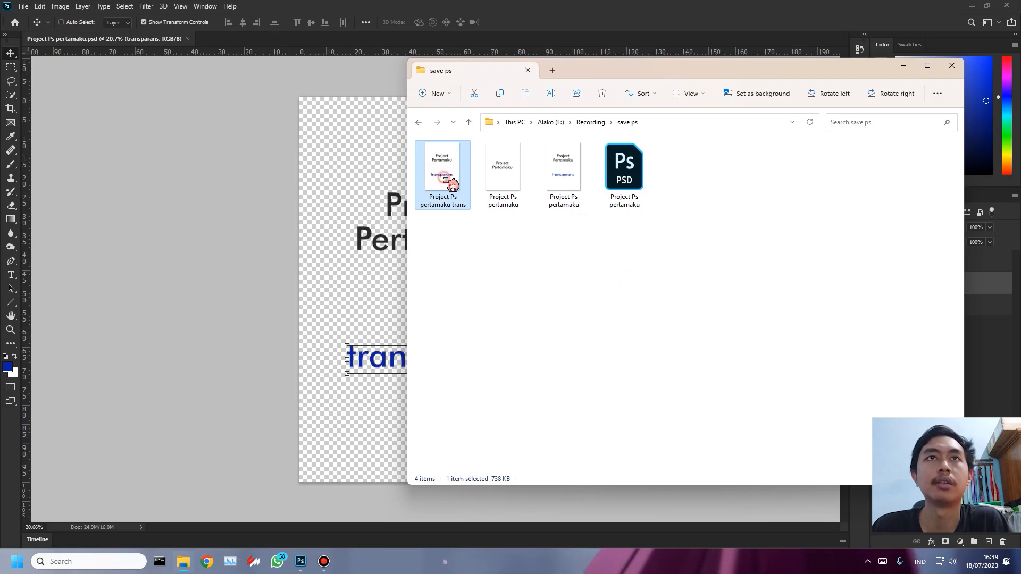
key("Right")
key("Right")
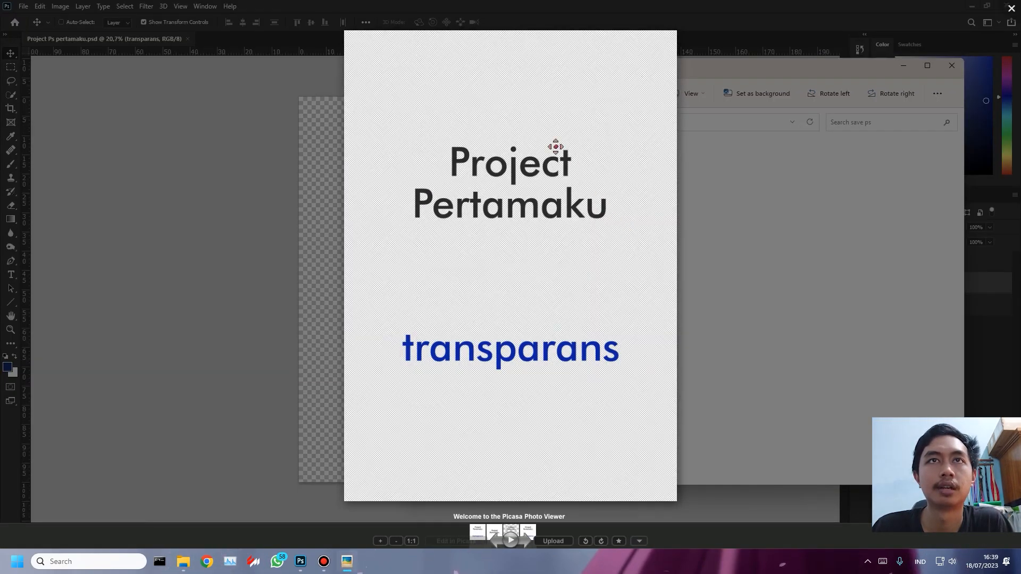
key("Left")
key("Left")
key("Right")
key("Right")
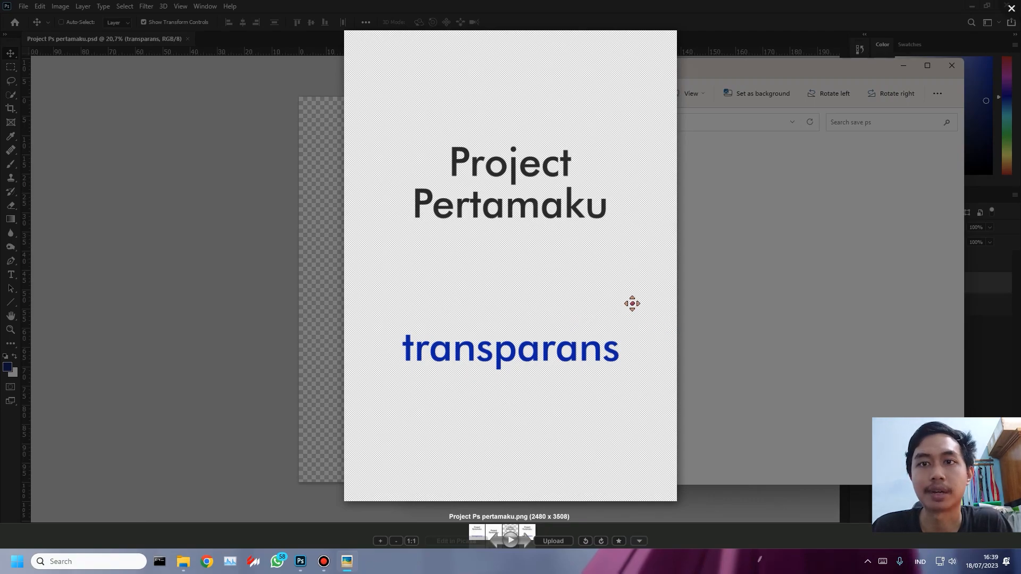
left_click(1012, 8)
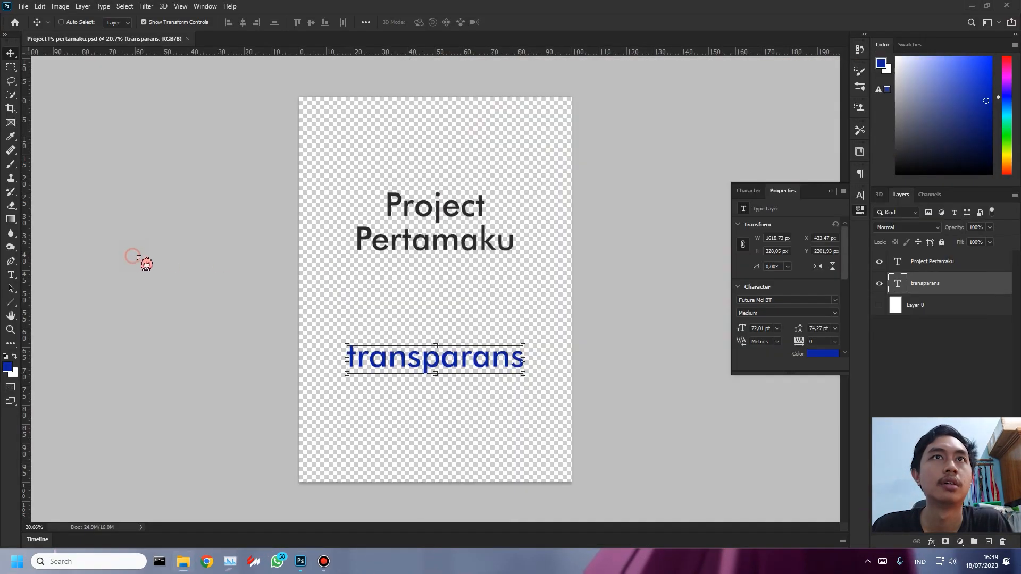
- Return to Photoshop and examine the document's File Info, including the Camera Data, Origin, Photoshop and Video Data sections
left_click(139, 258)
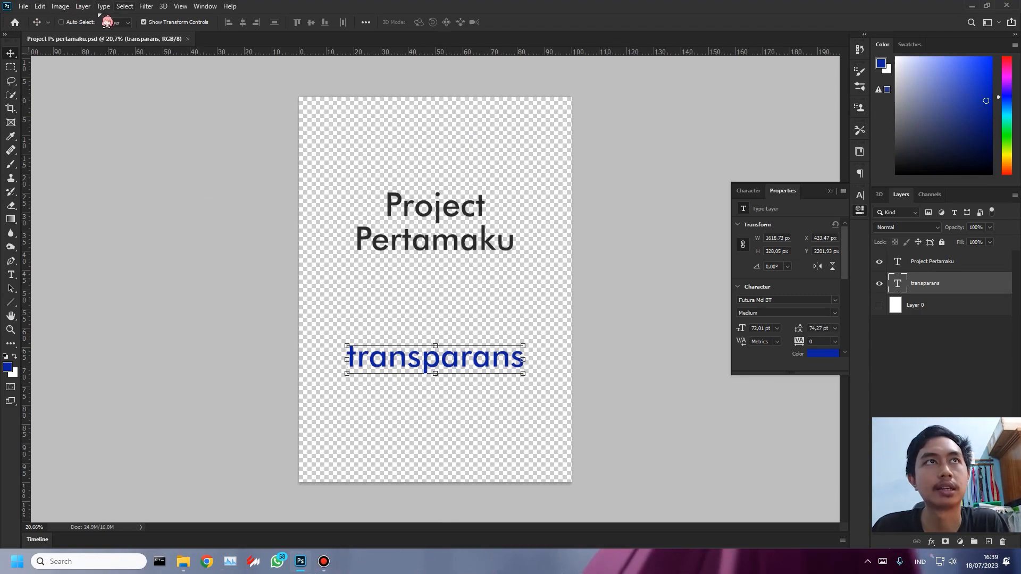
left_click(22, 8)
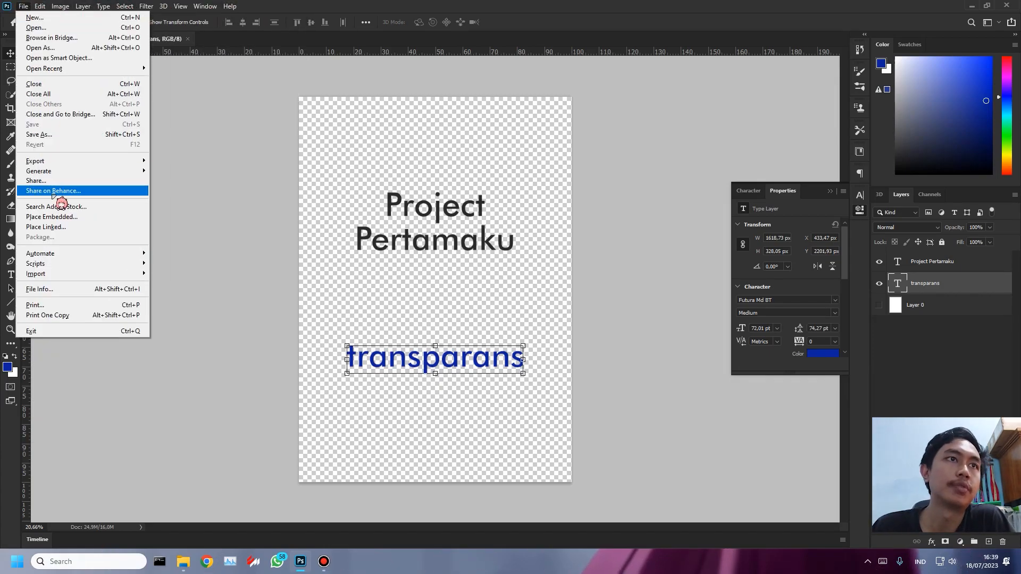
left_click(104, 293)
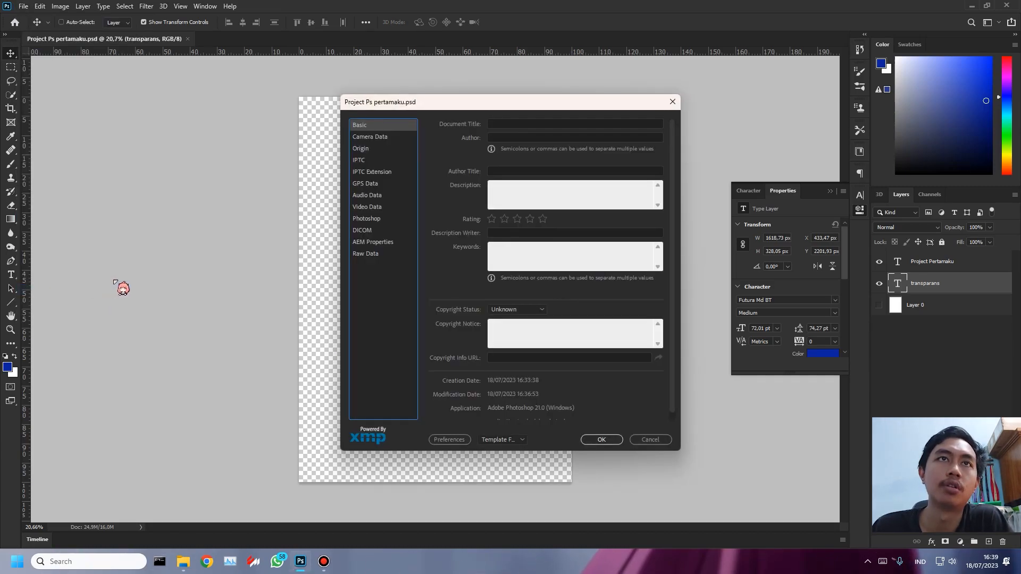
left_click(354, 137)
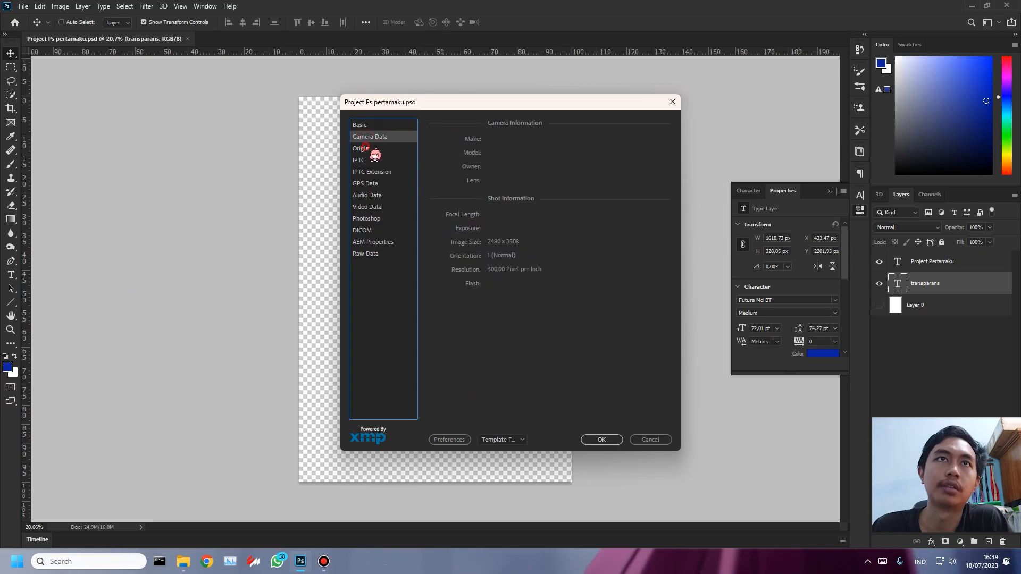
left_click(359, 149)
left_click(367, 160)
left_click(374, 152)
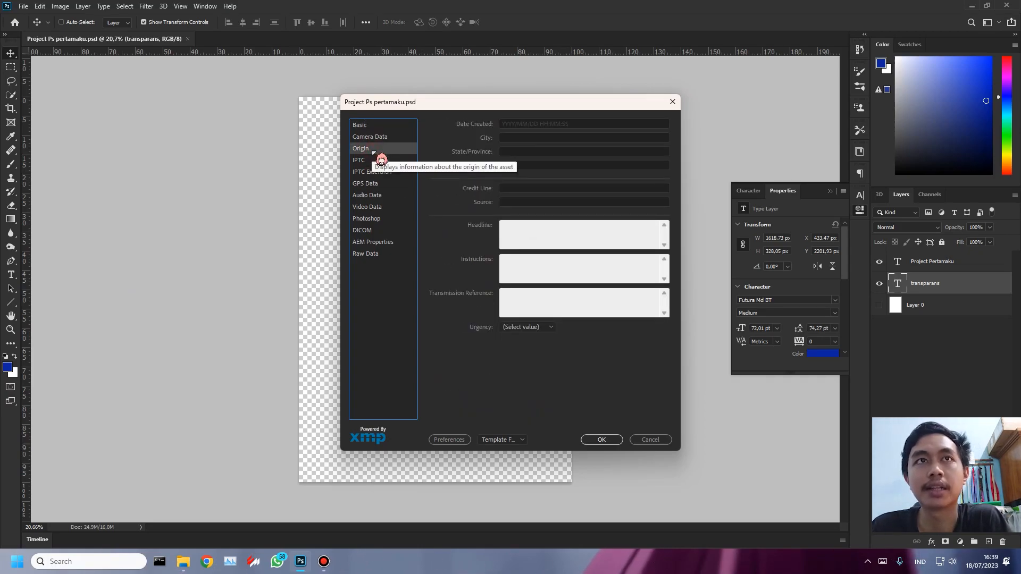
left_click(386, 219)
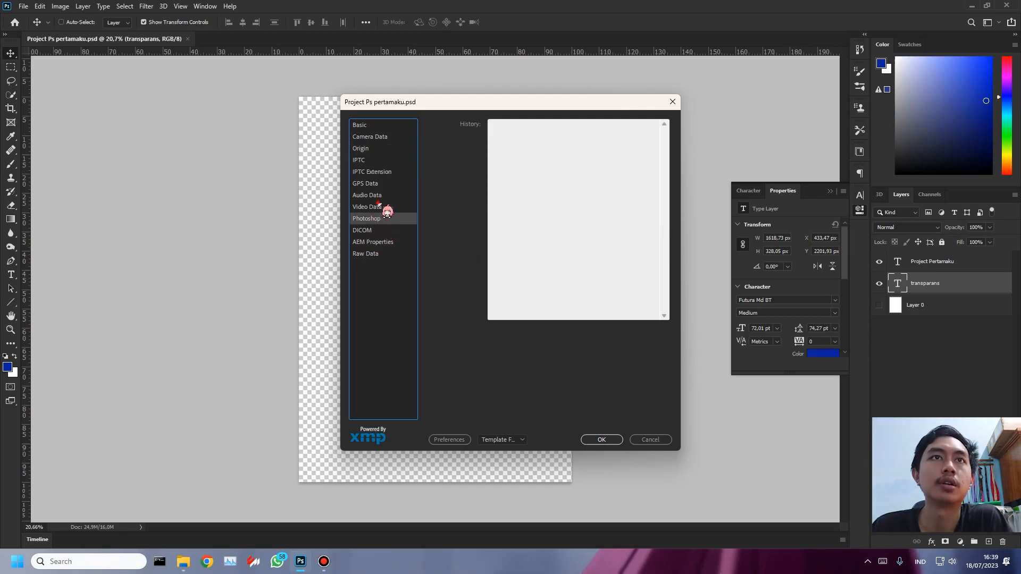
left_click(377, 204)
left_click(381, 194)
left_click(381, 183)
left_click(378, 207)
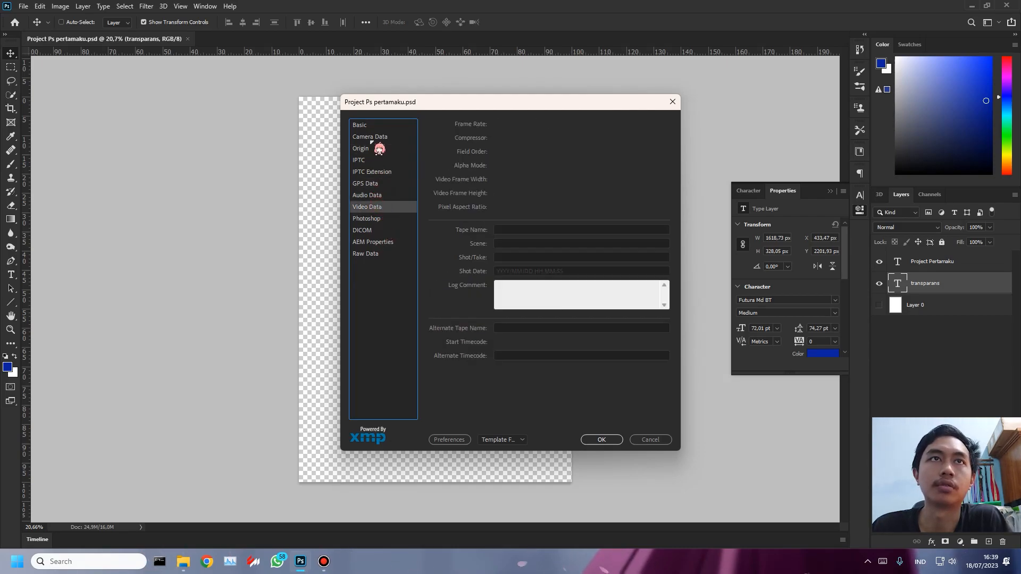
left_click(383, 134)
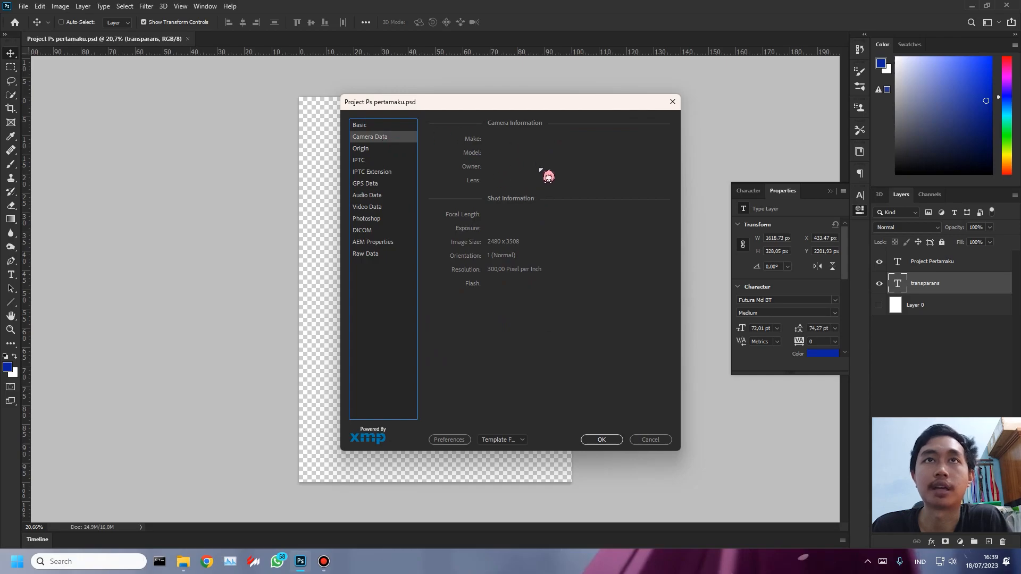
left_click(673, 102)
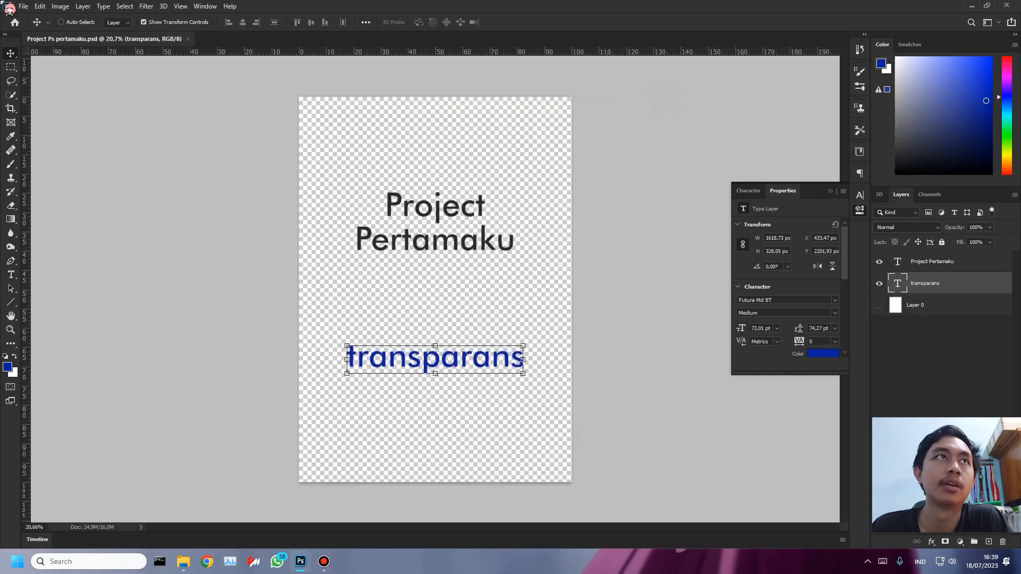
- Close the document and reopen the PSD file Project Ps pertamaku from the save ps folder
left_click(23, 5)
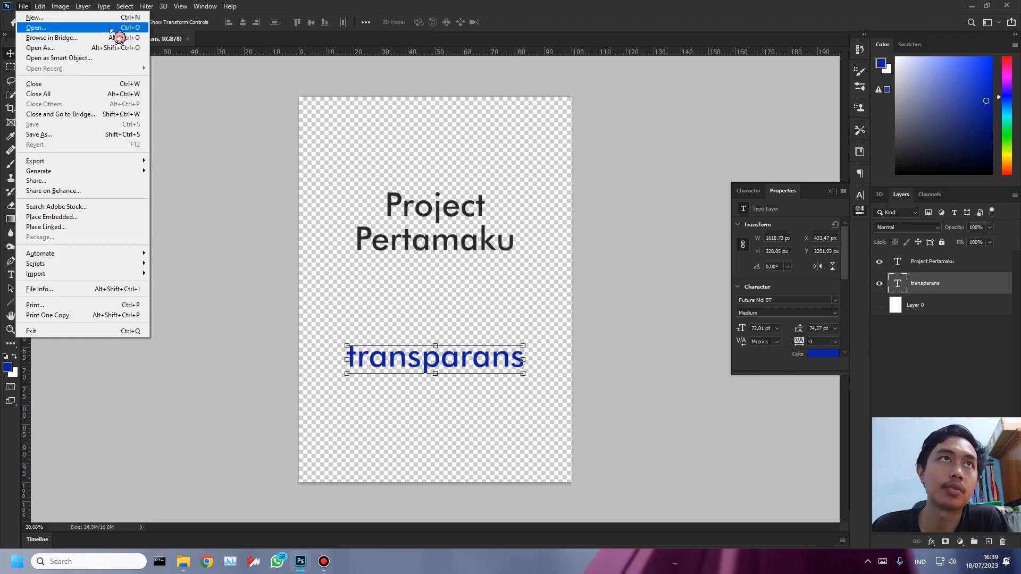
left_click(228, 43)
left_click(187, 39)
left_click(24, 7)
left_click(36, 28)
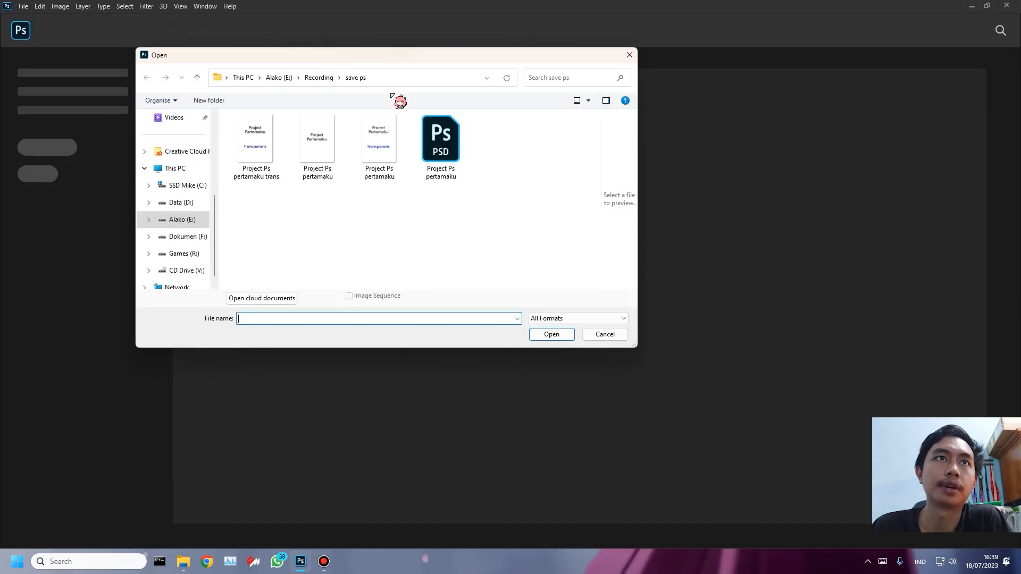
double_click(446, 159)
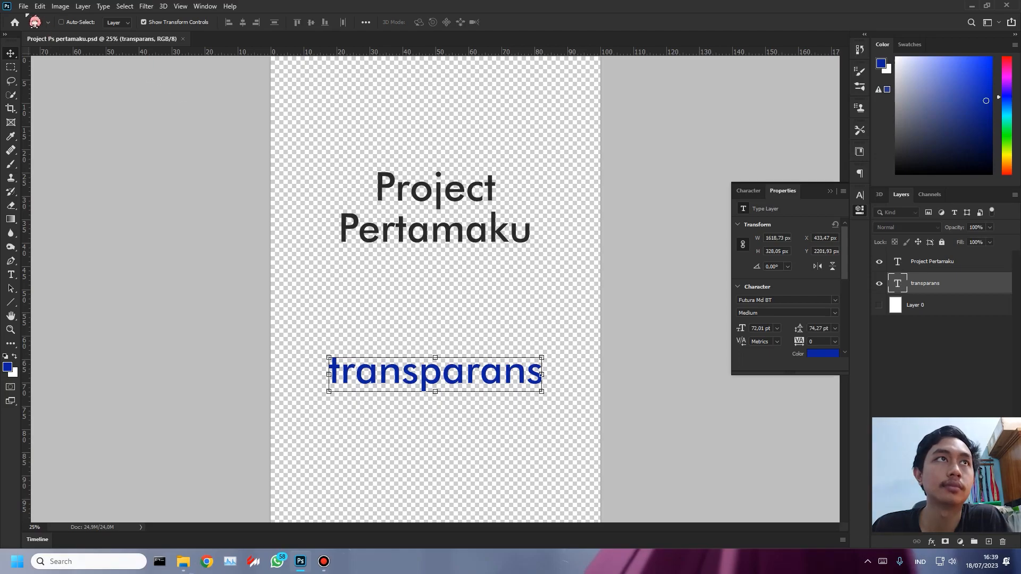
- Close the reopened document and open Project Ps pertamaku.psd again from the recent files
left_click(24, 6)
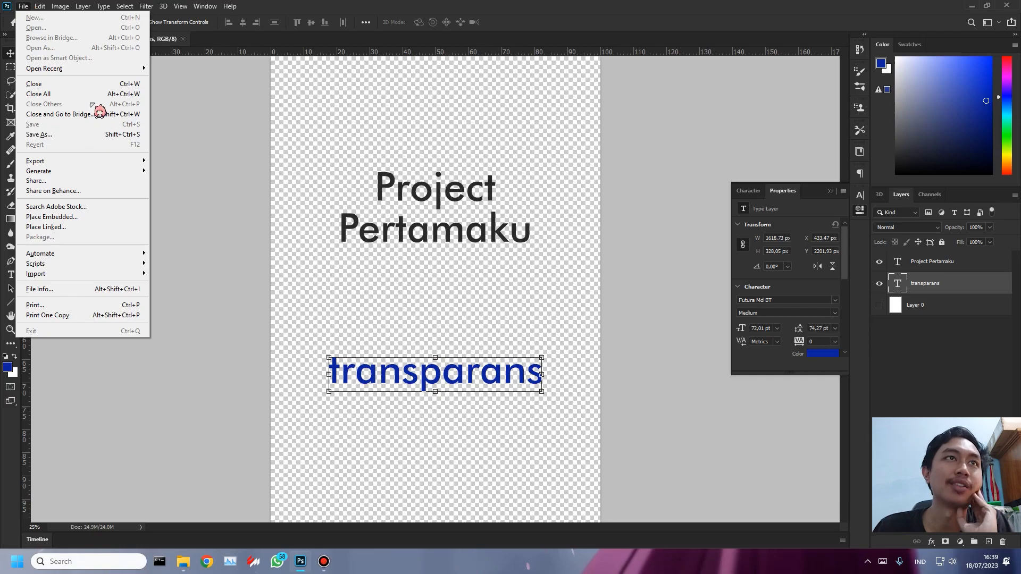
left_click(111, 84)
left_click(24, 6)
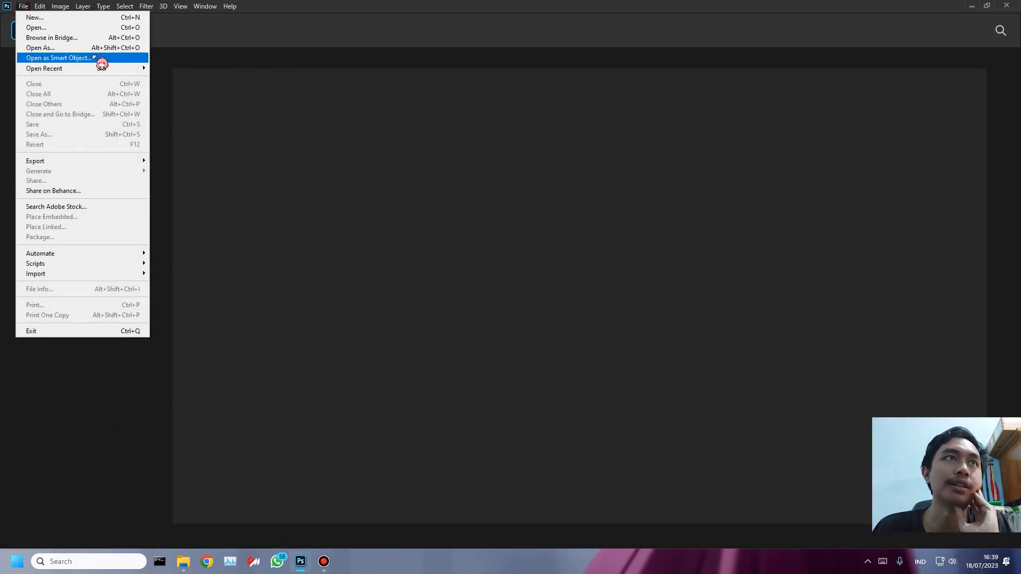
mouse_move(101, 69)
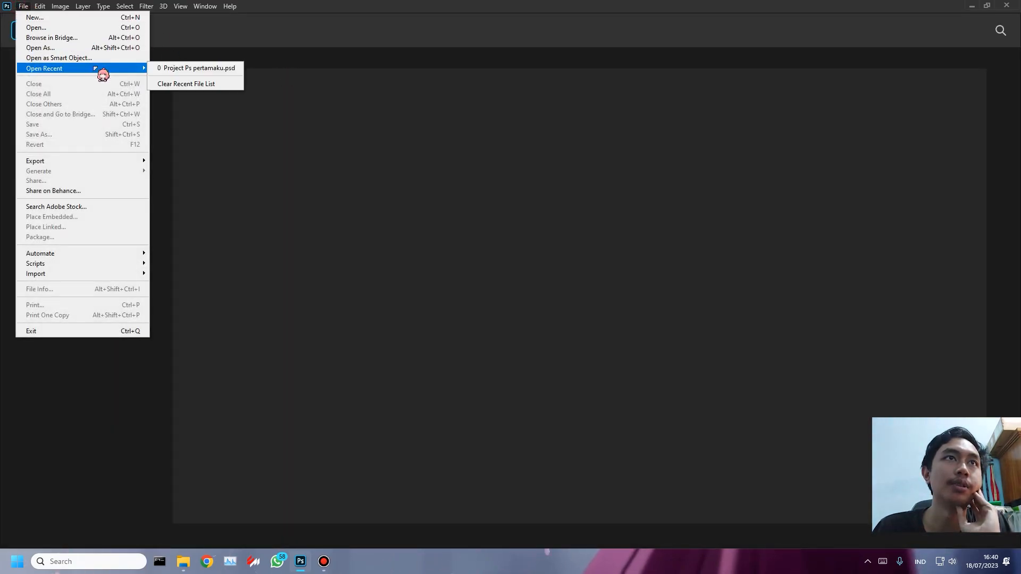
left_click(213, 69)
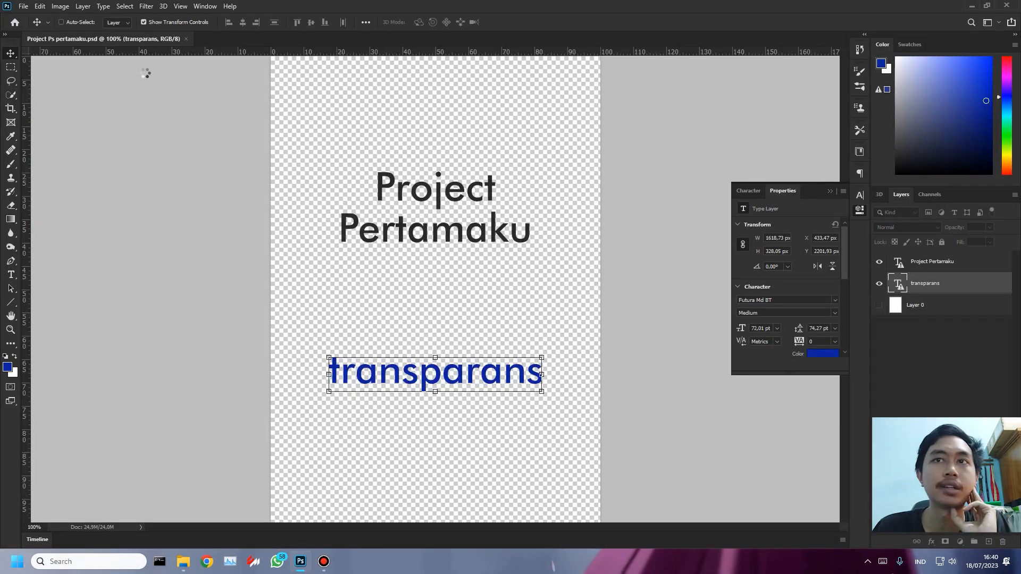
- Create a new 297 x 210 mm RGB document at 300 ppi with white background, and switch between the two open documents
left_click(23, 6)
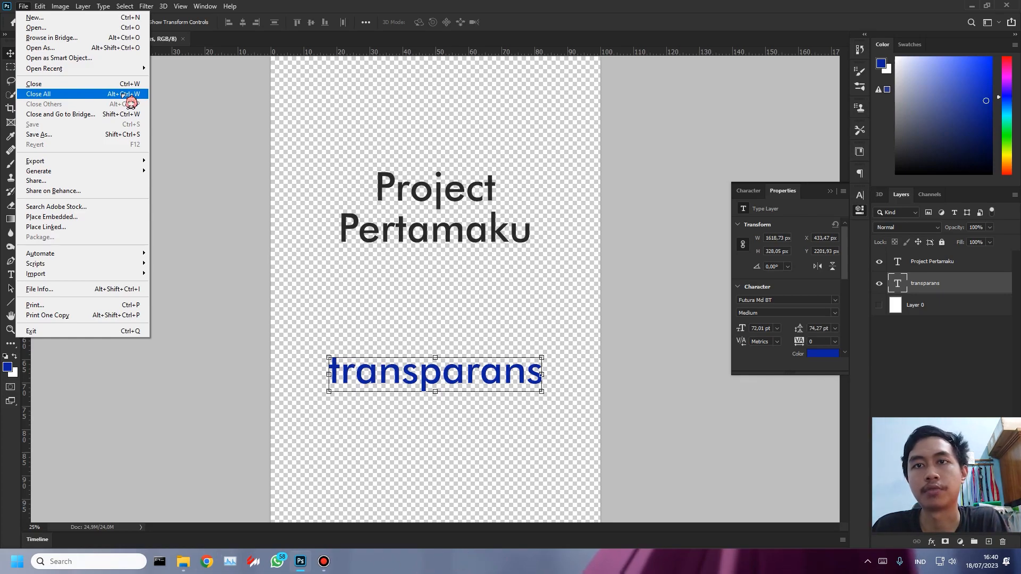
left_click(259, 63)
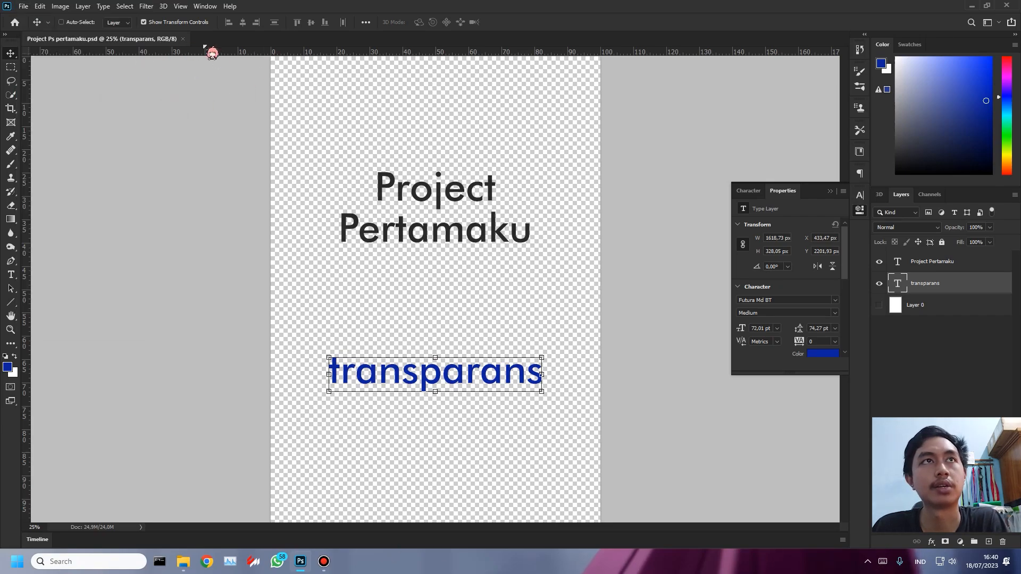
left_click(23, 6)
left_click(32, 16)
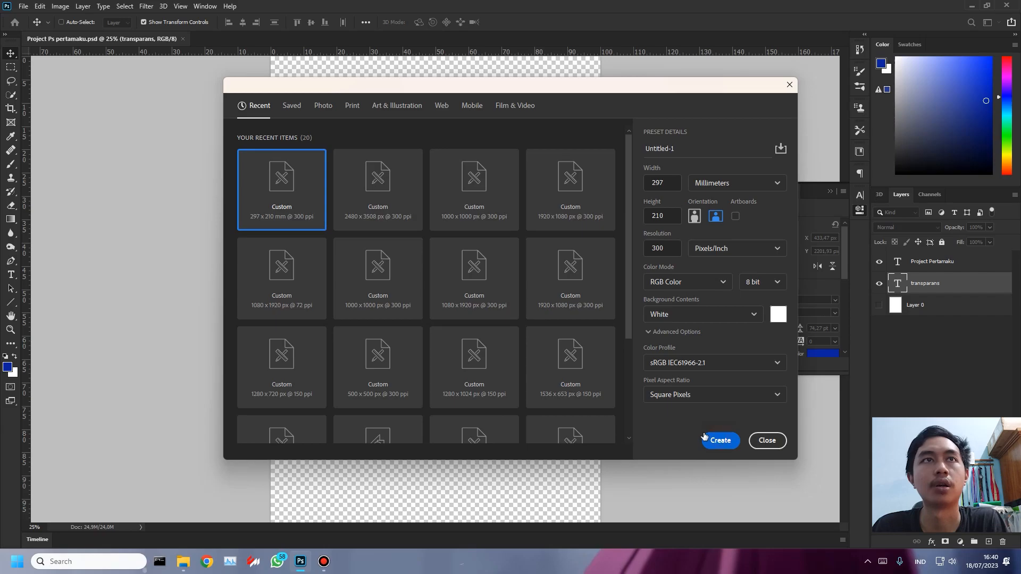
left_click(718, 439)
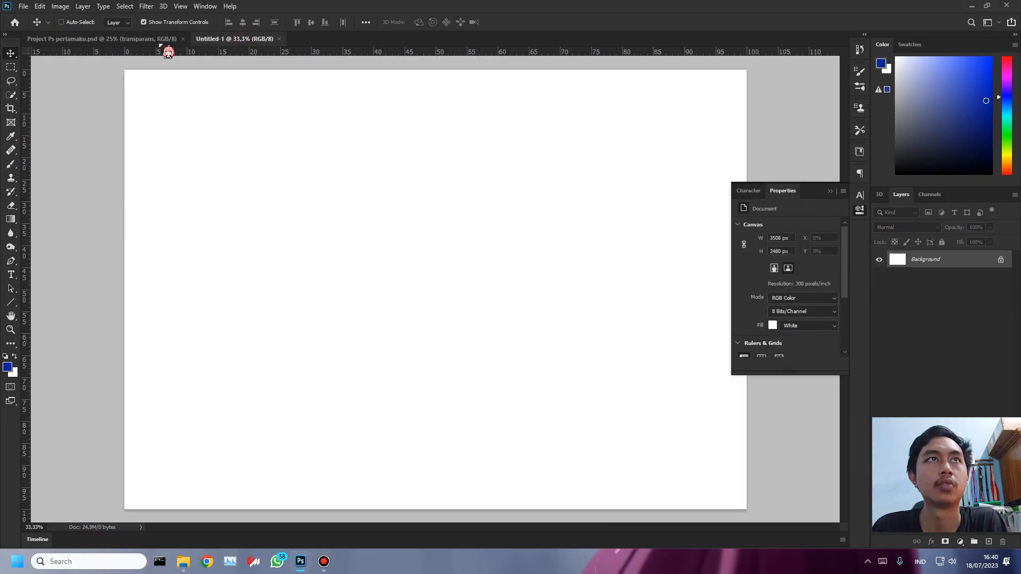
left_click(126, 40)
left_click(215, 39)
left_click(133, 39)
- Close all open documents at once and reopen Project Ps pertamaku.psd from the recent files
left_click(23, 6)
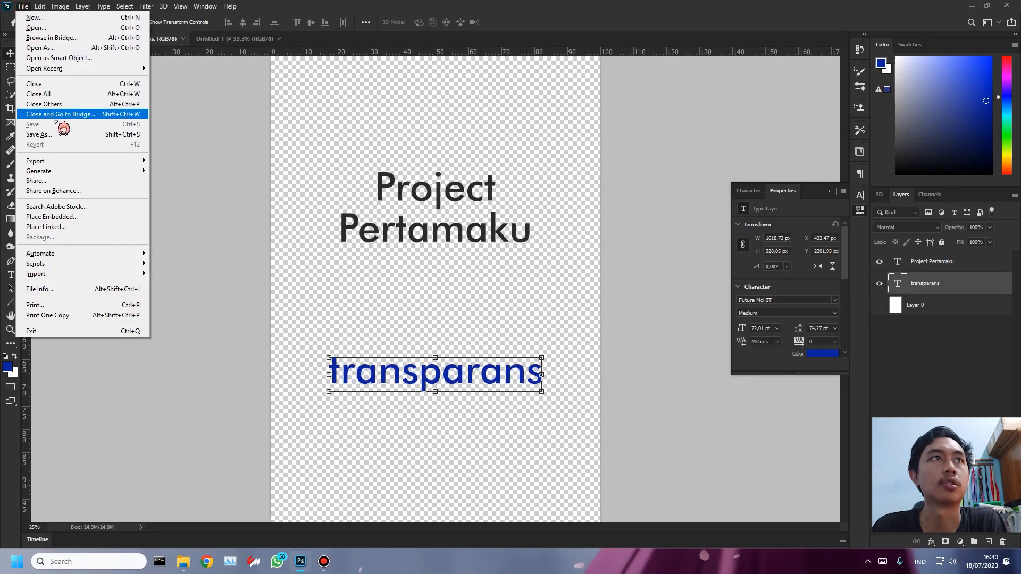
left_click(80, 92)
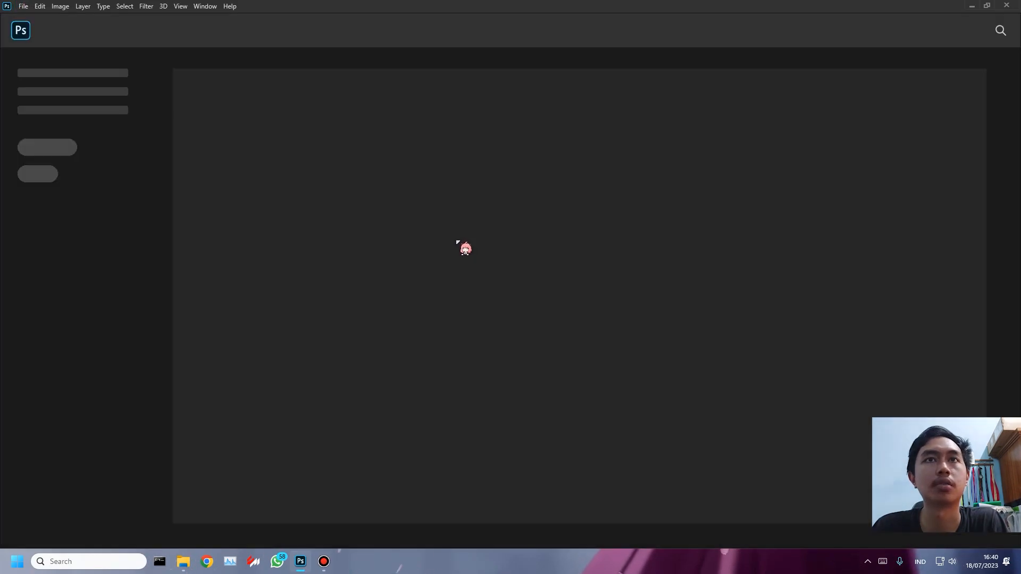
left_click(23, 6)
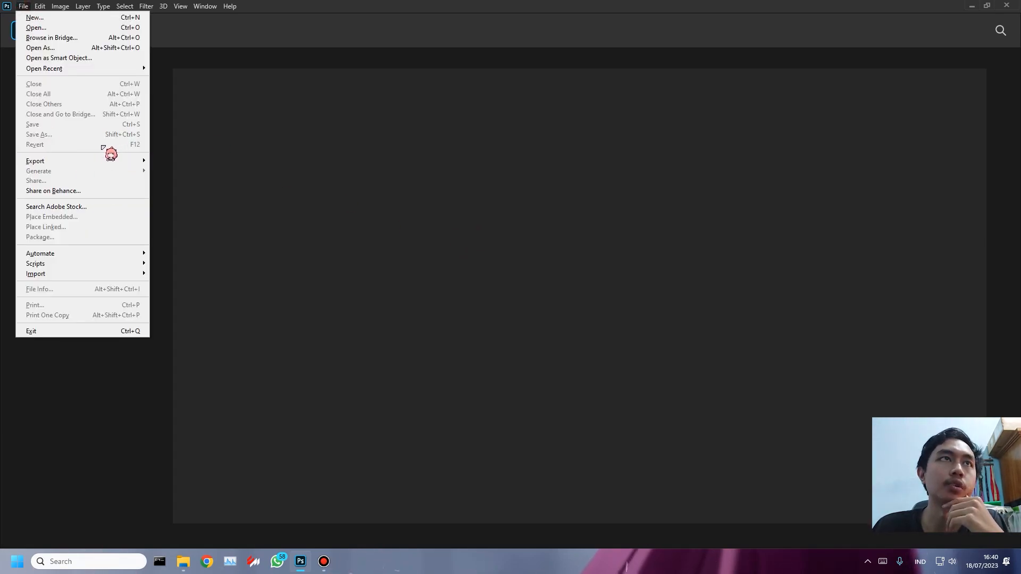
left_click(217, 37)
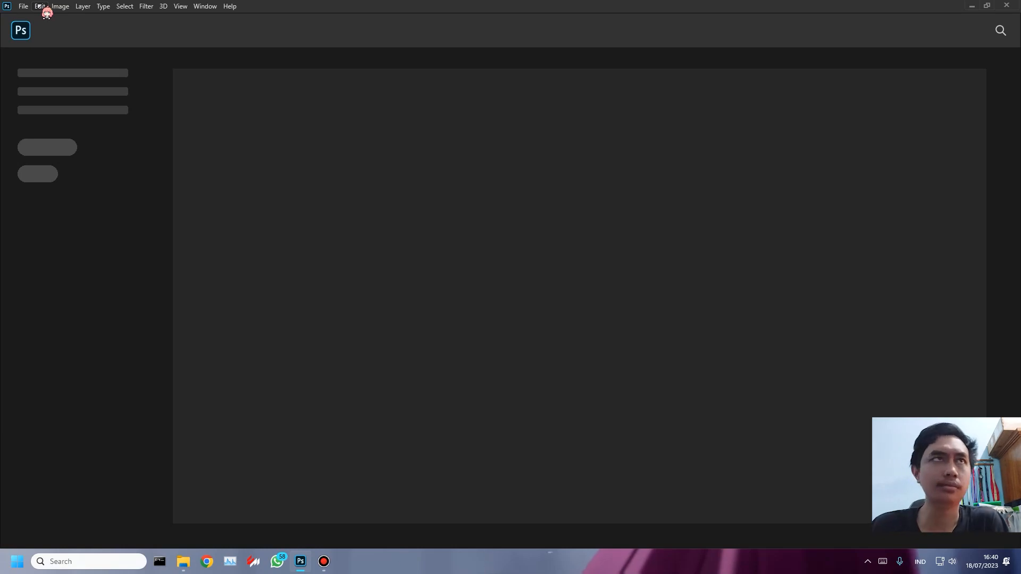
left_click(24, 6)
mouse_move(80, 68)
left_click(218, 68)
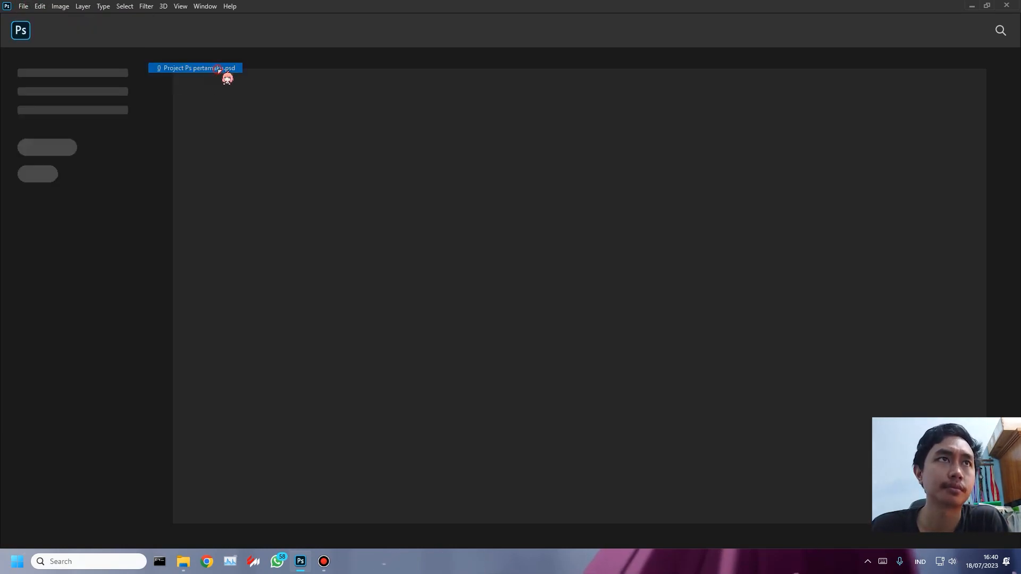
- Move the transparans text up closer to the title, to about X 444 px and Y 1945 px
left_click(27, 7)
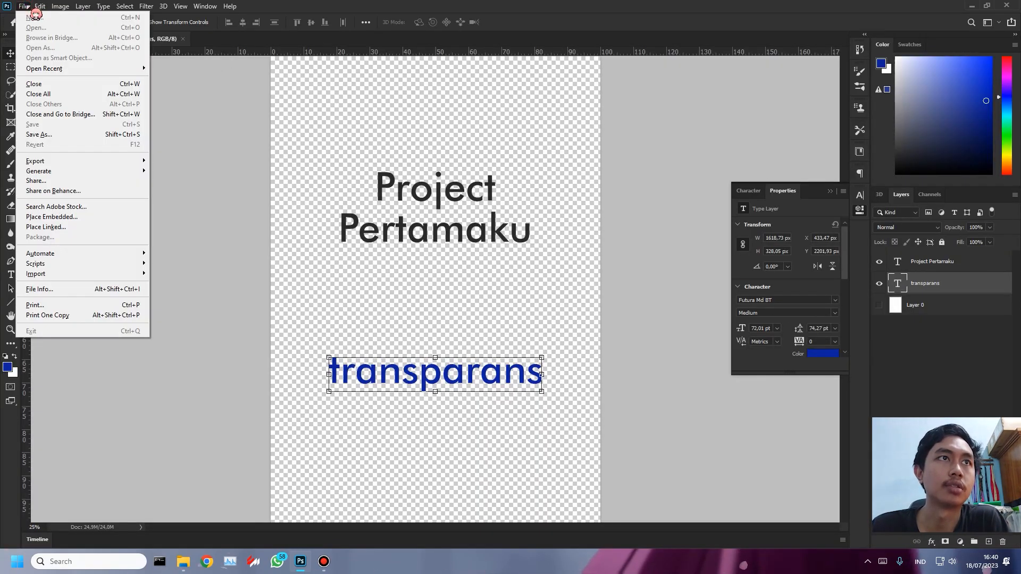
left_click(260, 327)
left_click_drag(436, 379, 436, 344)
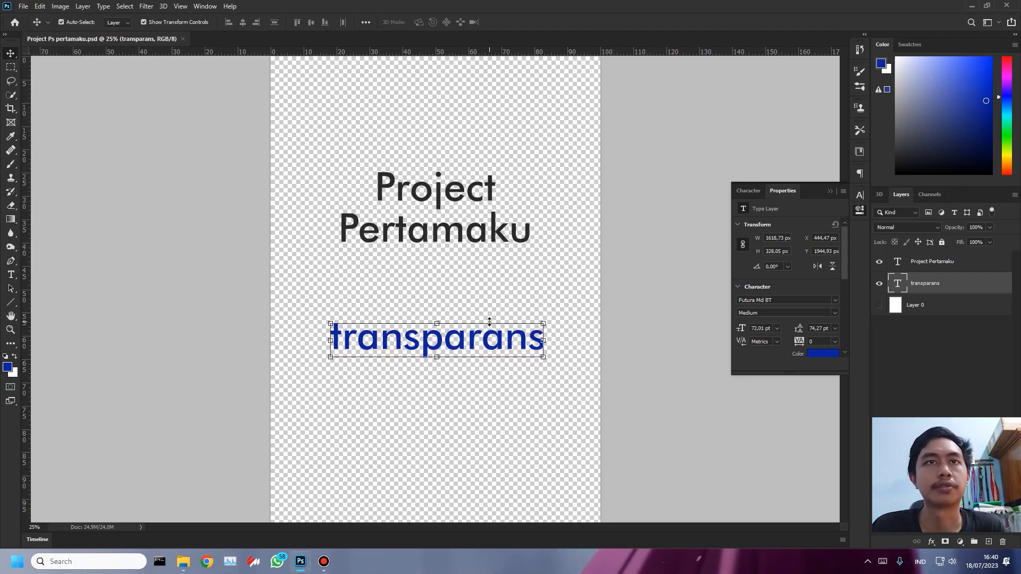
- Open the document in Save for Web (Legacy) and show the whole page in the preview at 12.5% zoom
left_click(23, 7)
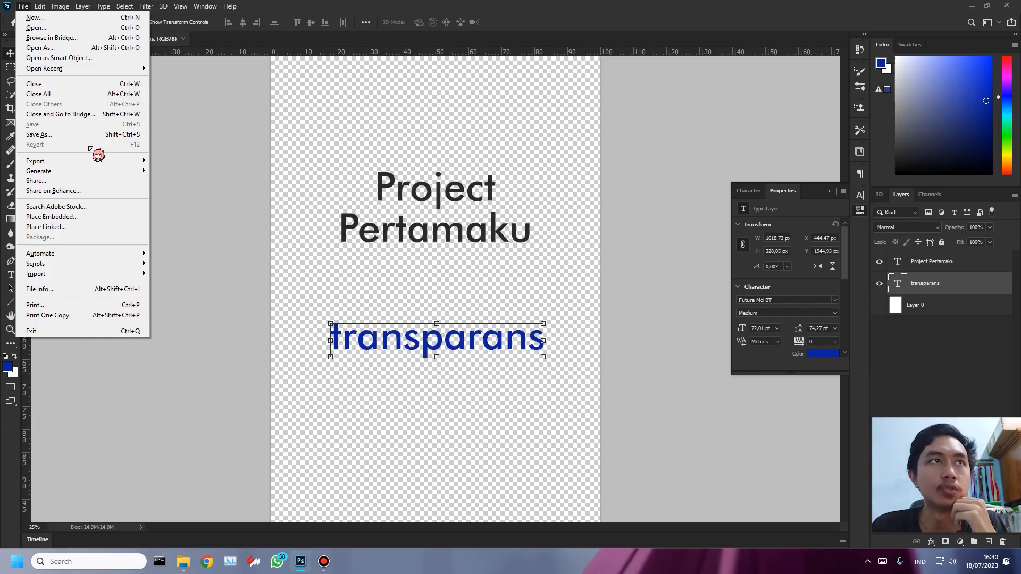
mouse_move(94, 161)
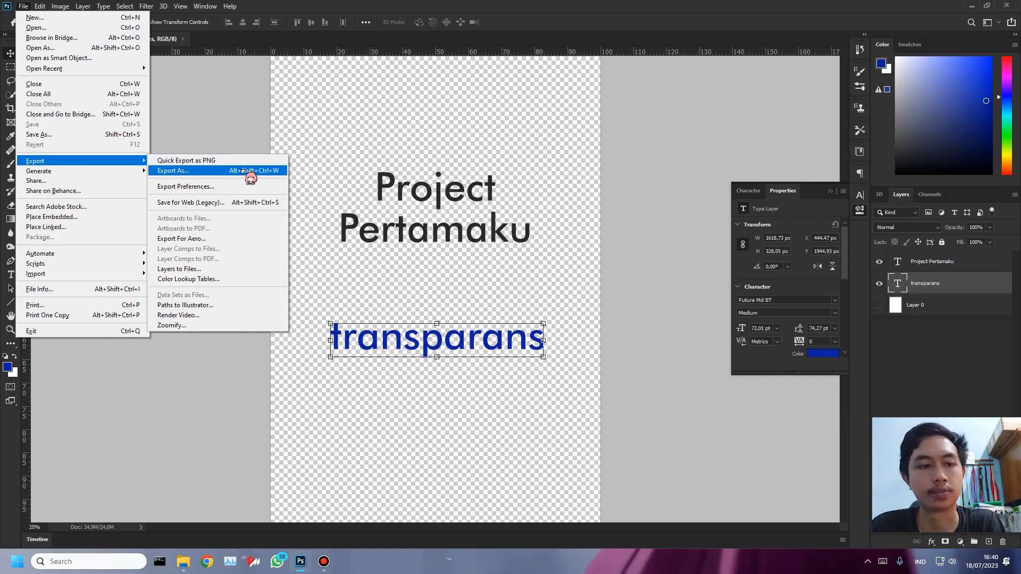
left_click(230, 203)
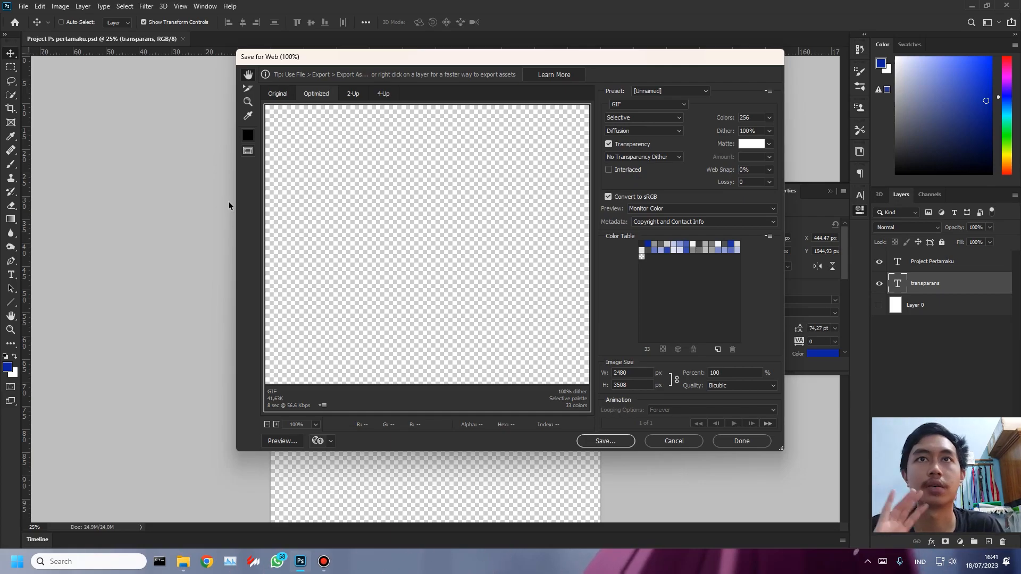
left_click_drag(462, 216, 396, 320)
left_click_drag(427, 181, 344, 349)
left_click_drag(476, 210, 432, 224)
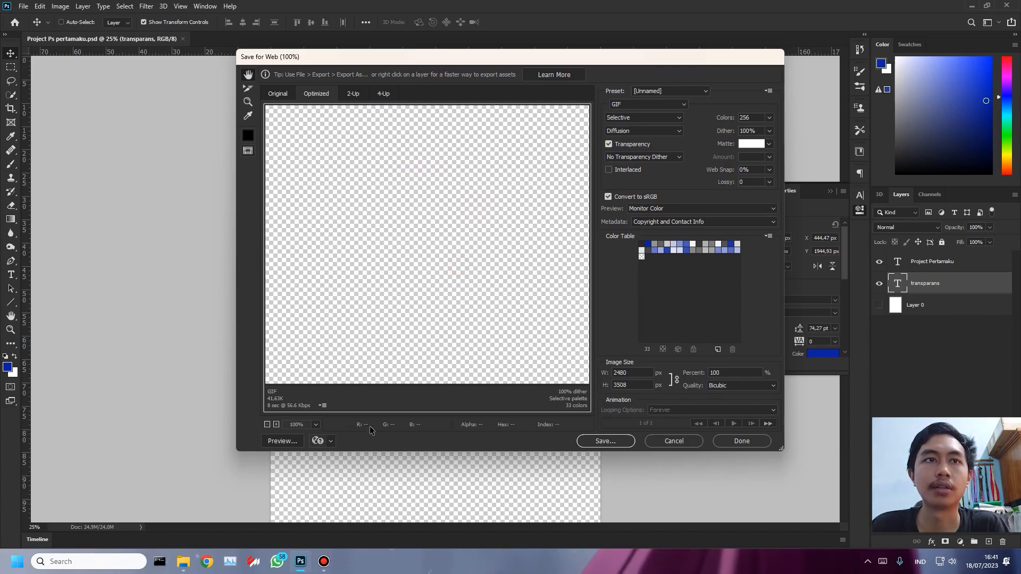
left_click(266, 424)
left_click(268, 426)
left_click(268, 426)
left_click(268, 426)
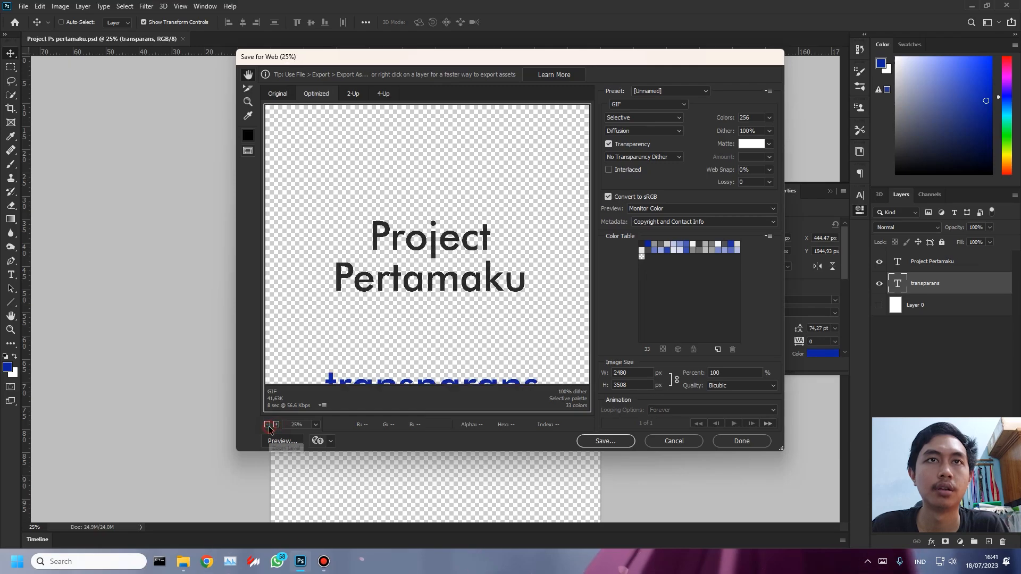
left_click(268, 425)
left_click(268, 426)
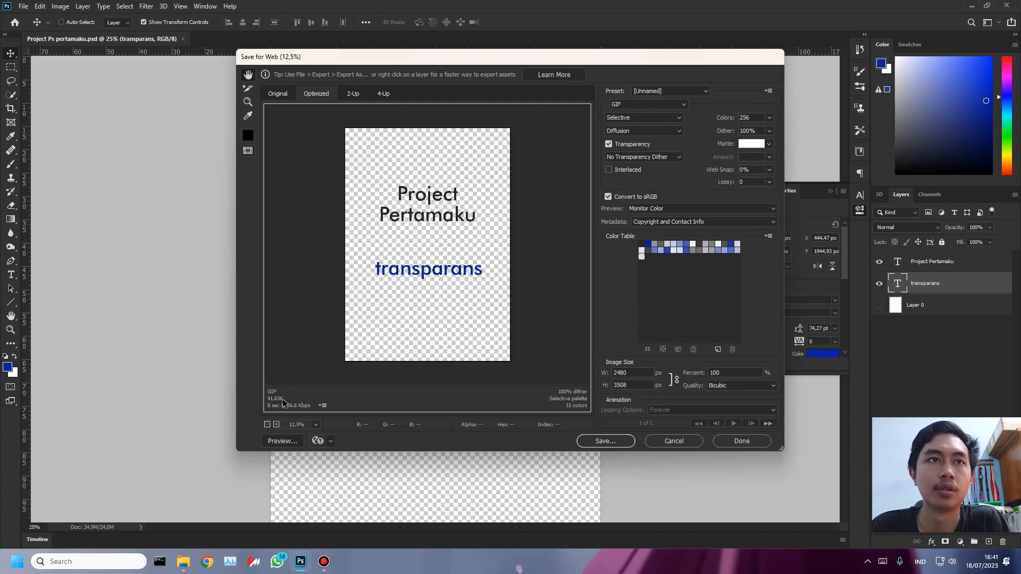
- Set the web export format to JPEG, compare qualities 6 and 100, and set the quality to 60 with Progressive off
left_click(682, 105)
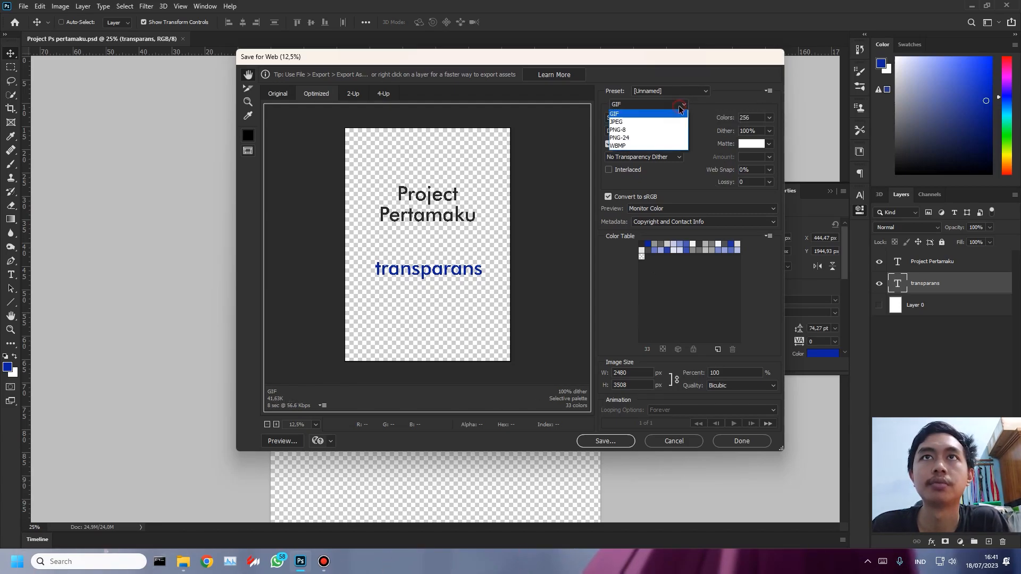
left_click(659, 123)
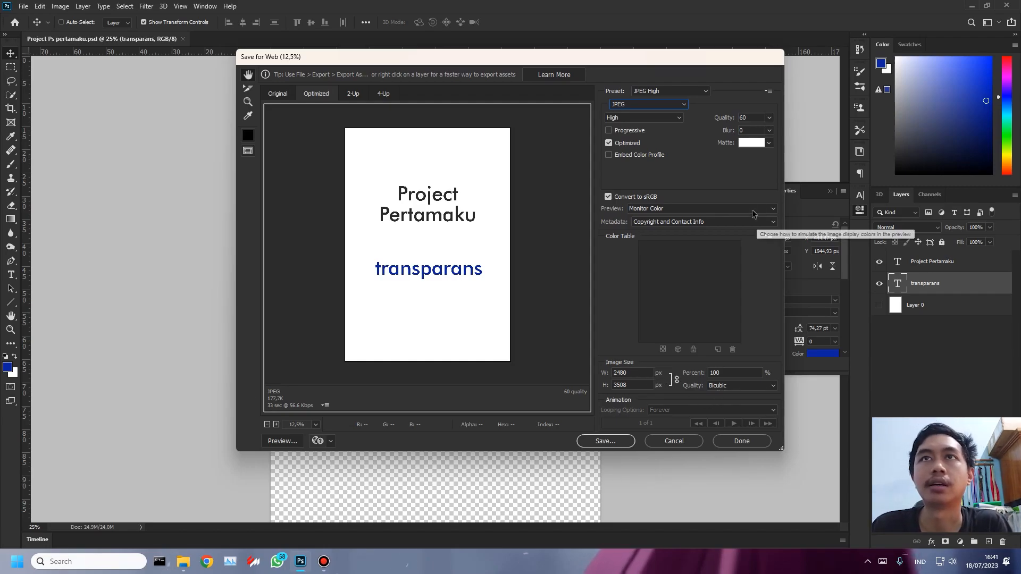
left_click(769, 118)
left_click_drag(749, 131, 721, 133)
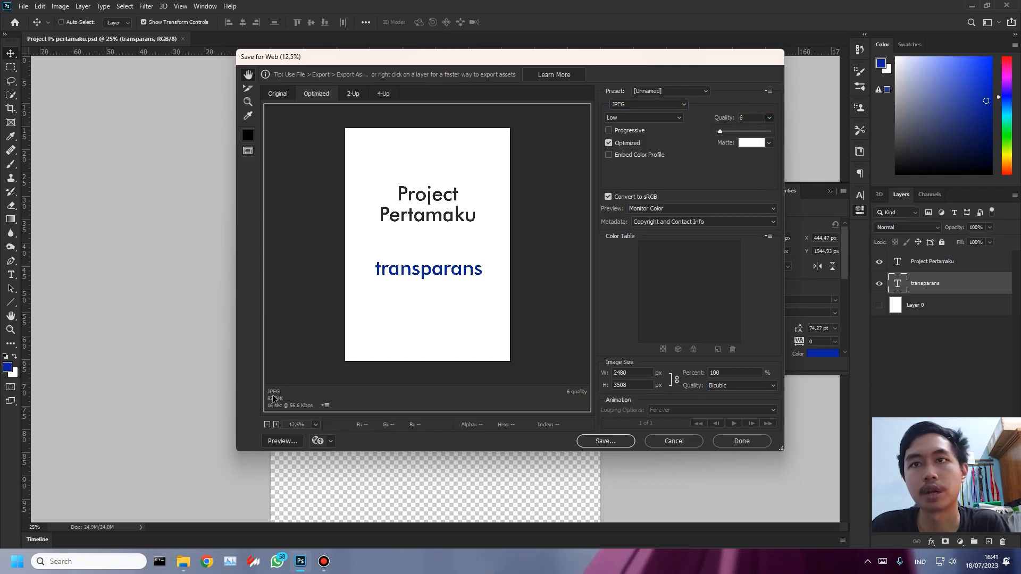
left_click_drag(721, 133, 749, 133)
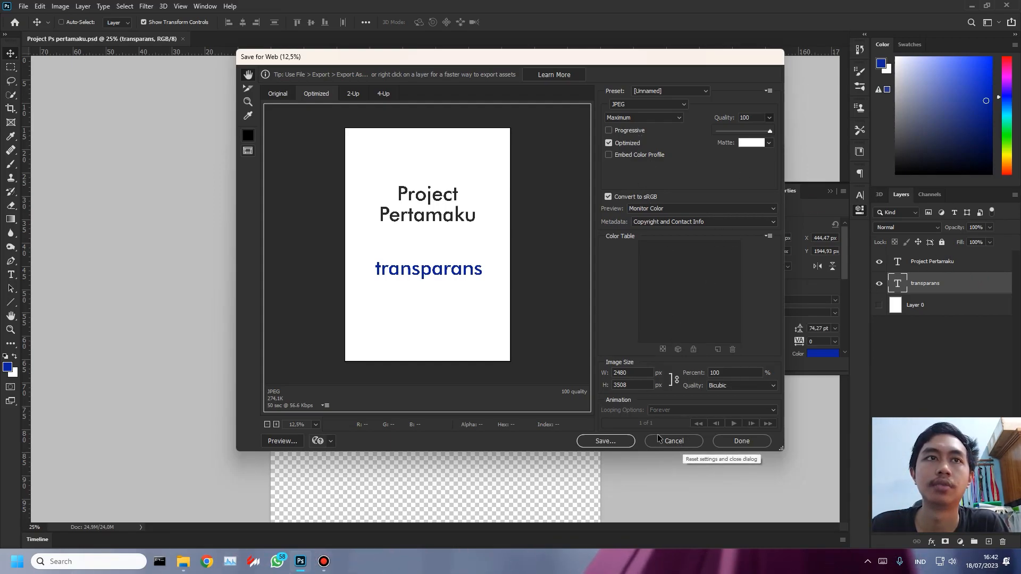
left_click(751, 131)
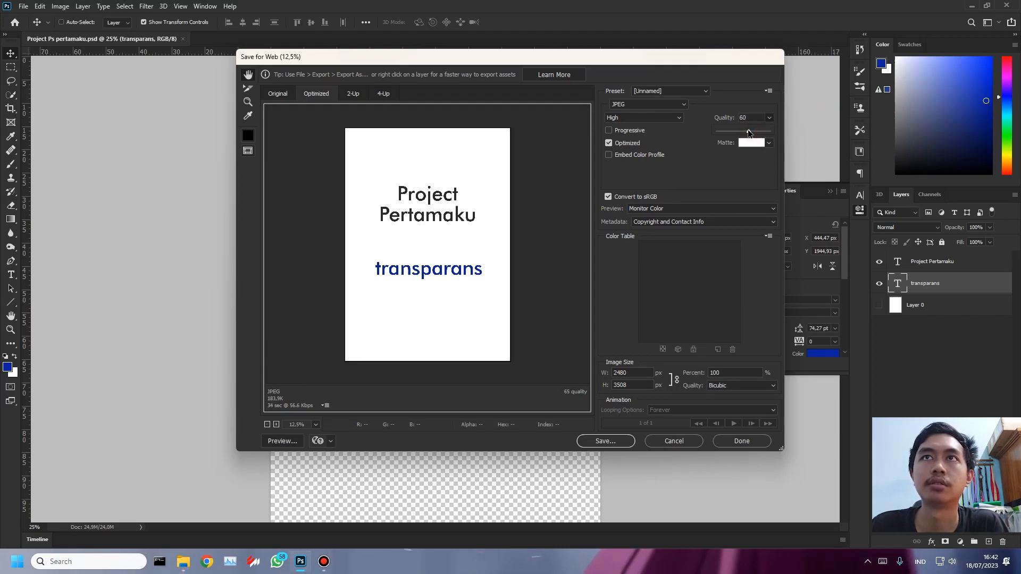
left_click(624, 132)
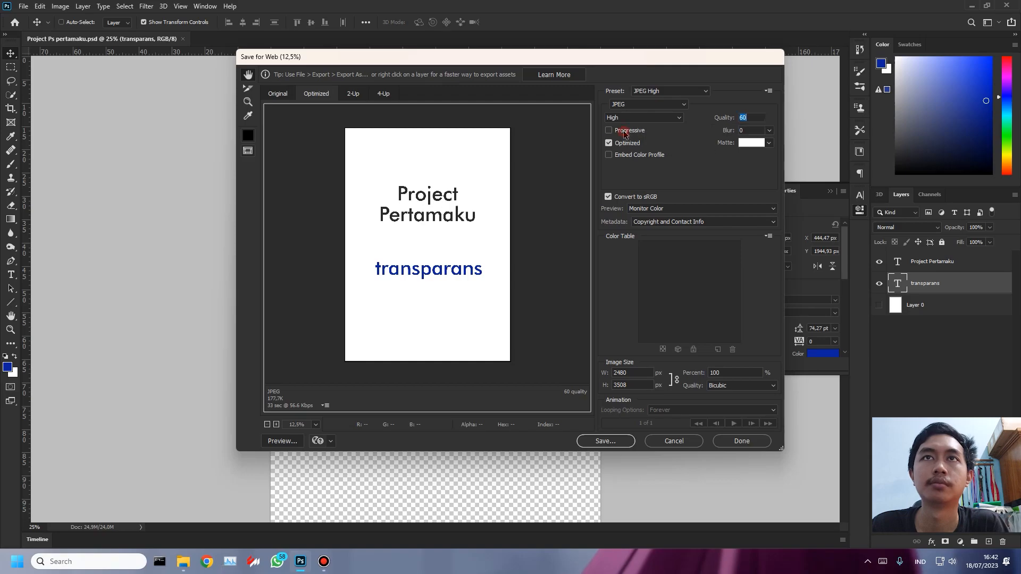
left_click(629, 132)
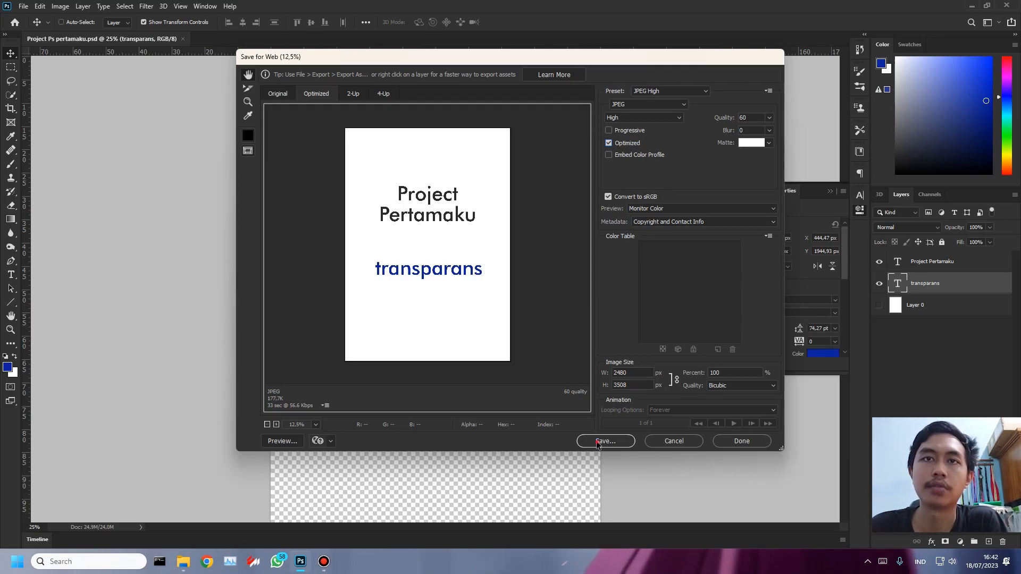
- Save the optimized JPEG as Project-Ps-pertamaku web in the save ps folder under Recording on drive E:
left_click(742, 441)
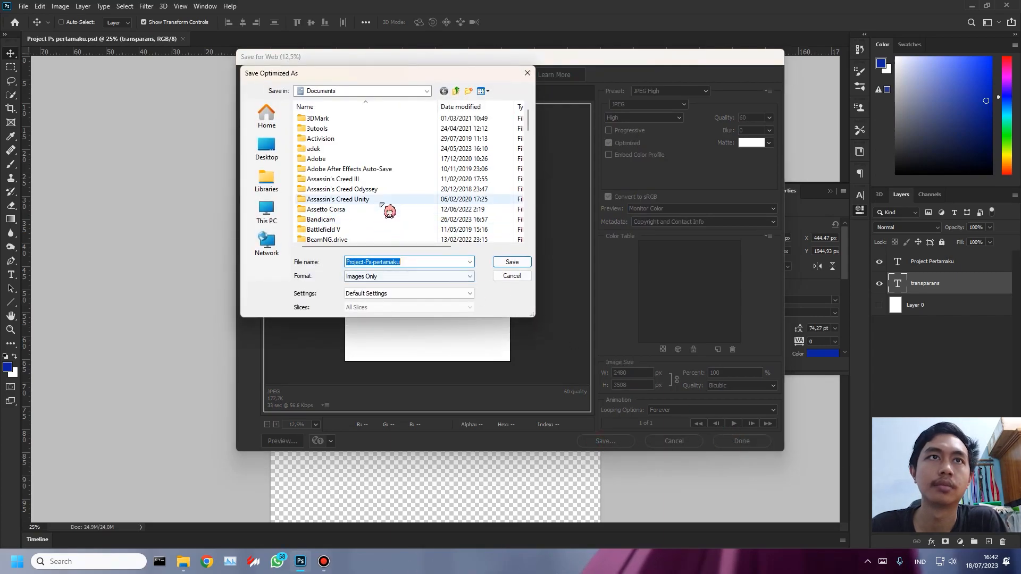
left_click(267, 211)
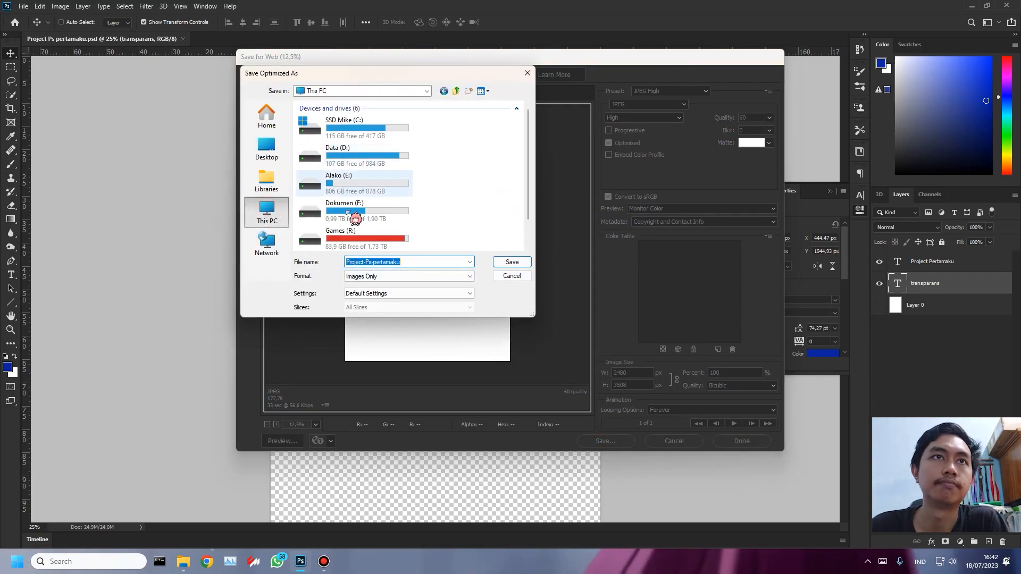
double_click(352, 177)
double_click(345, 180)
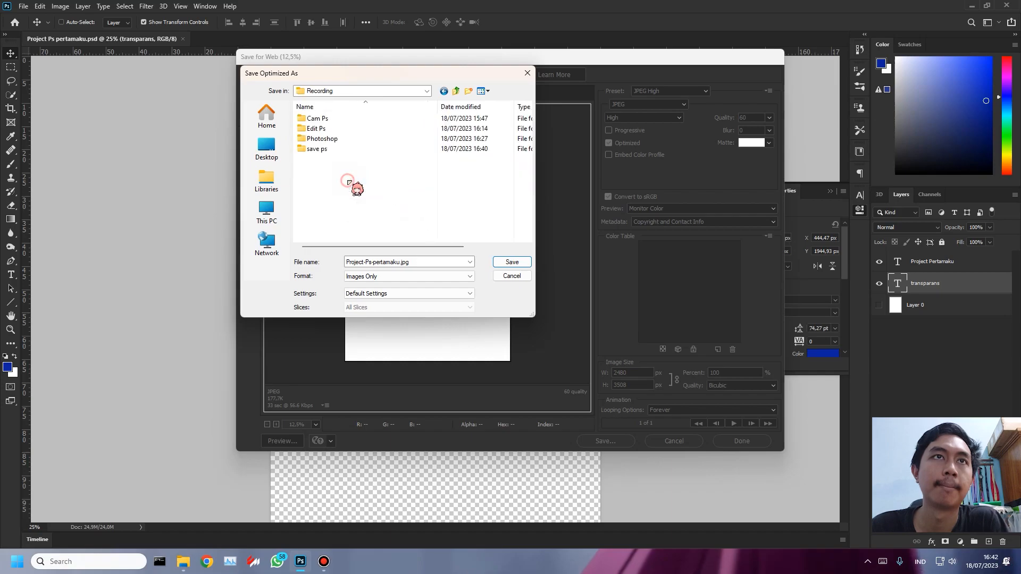
double_click(338, 148)
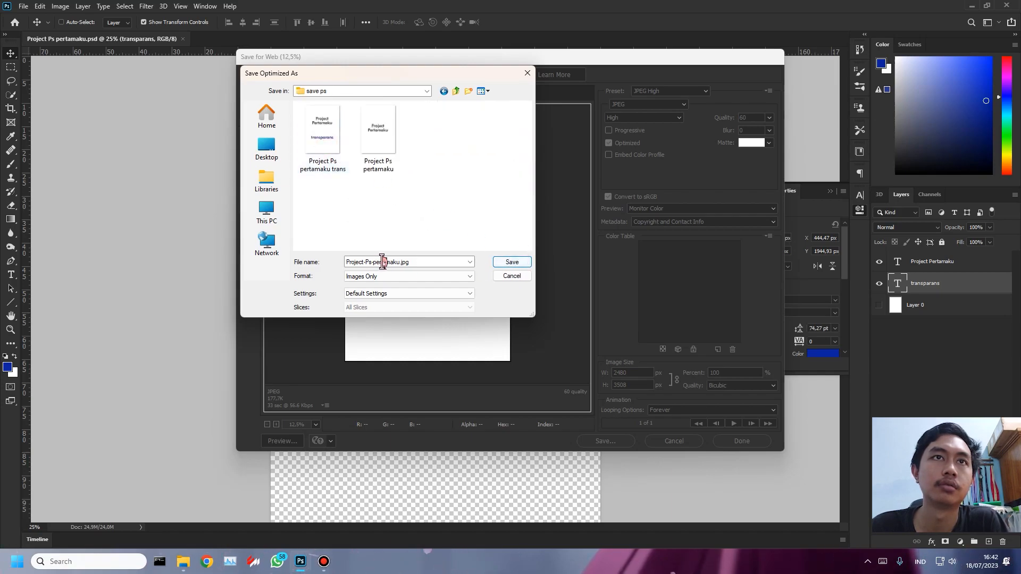
left_click(401, 262)
left_click(400, 263)
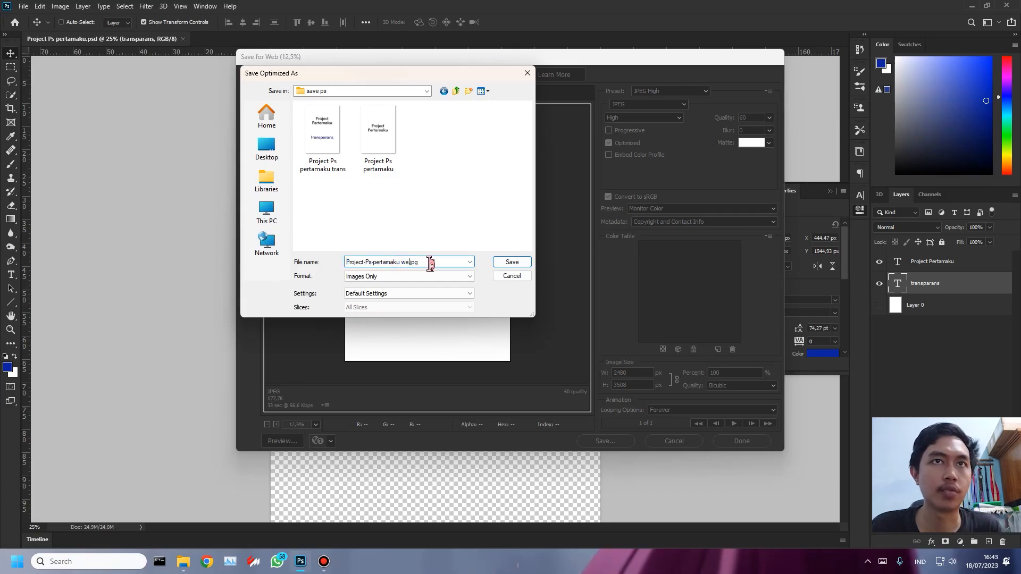
left_click(503, 262)
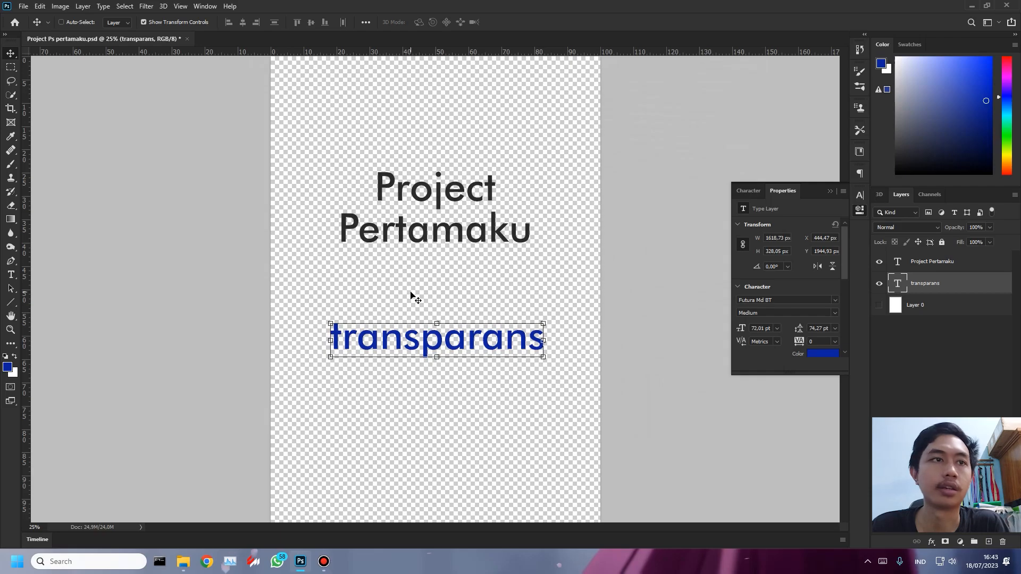
- Switch to the save ps folder in File Explorer and group its files by type
left_click(183, 561)
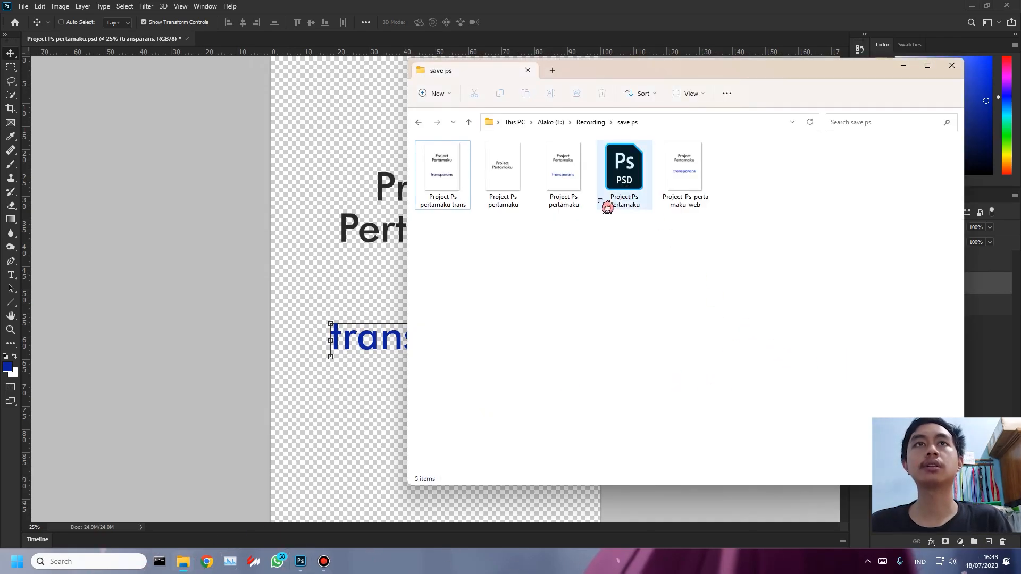
right_click(777, 177)
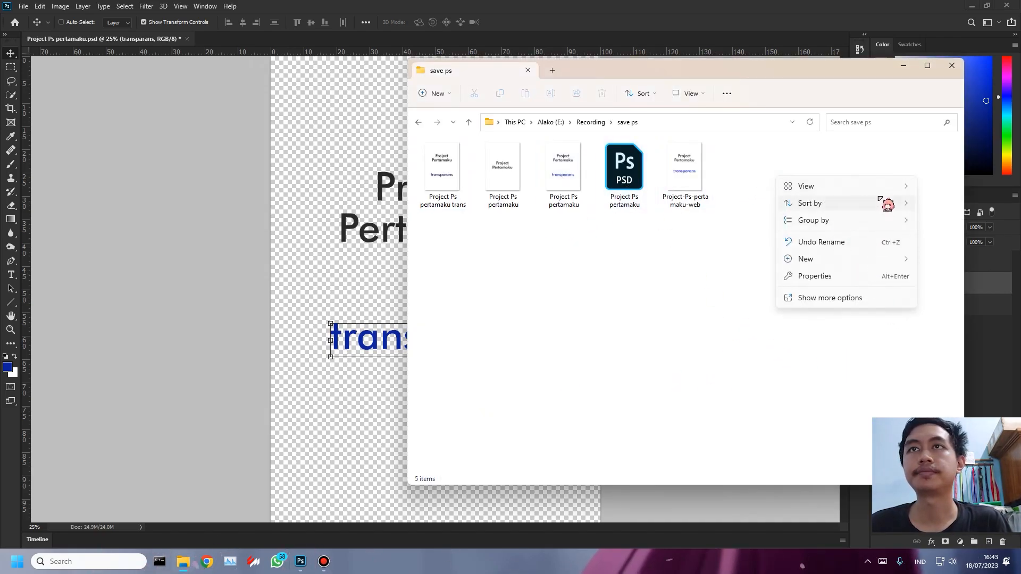
mouse_move(889, 206)
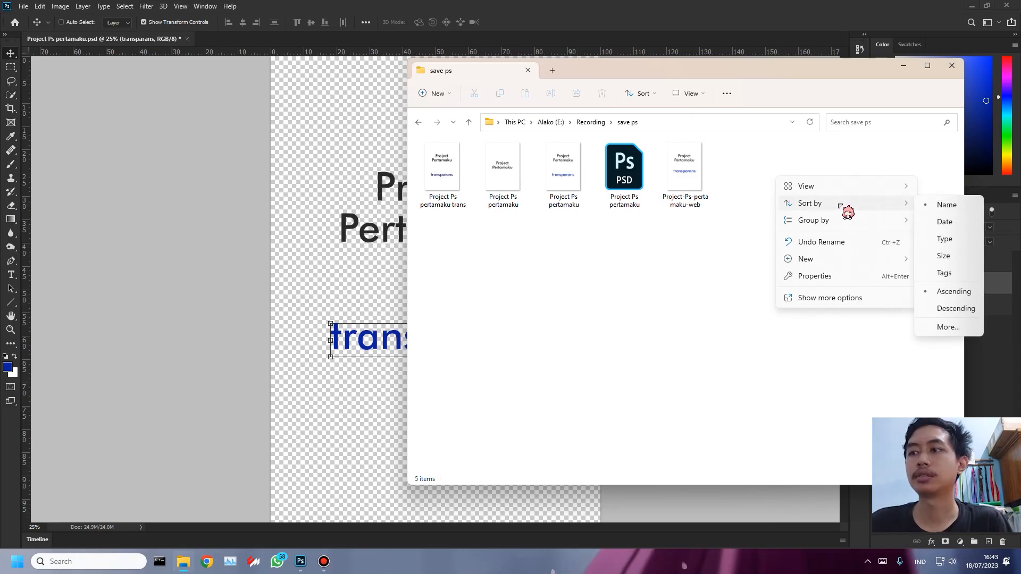
left_click(463, 187)
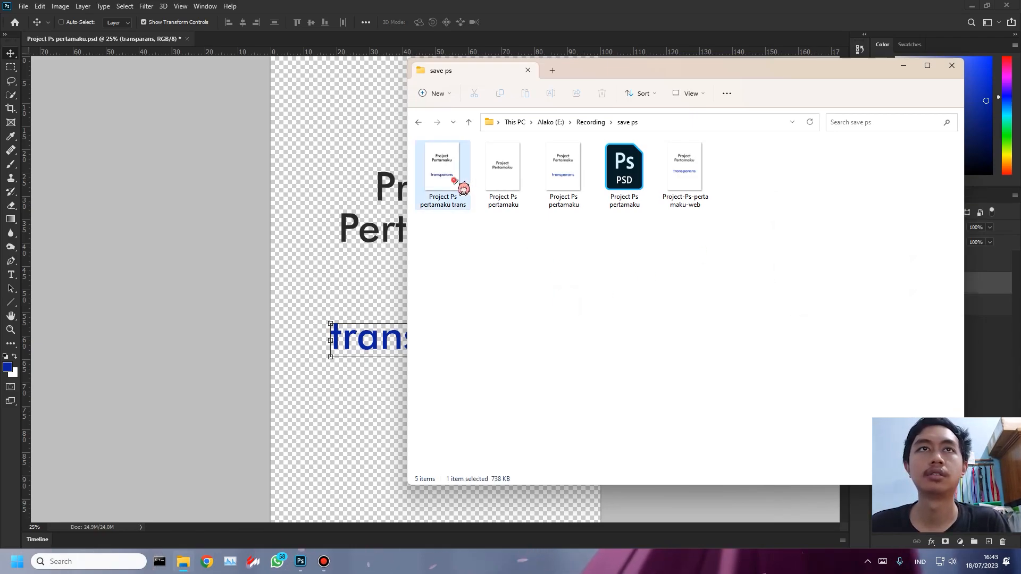
right_click(869, 182)
mouse_move(908, 221)
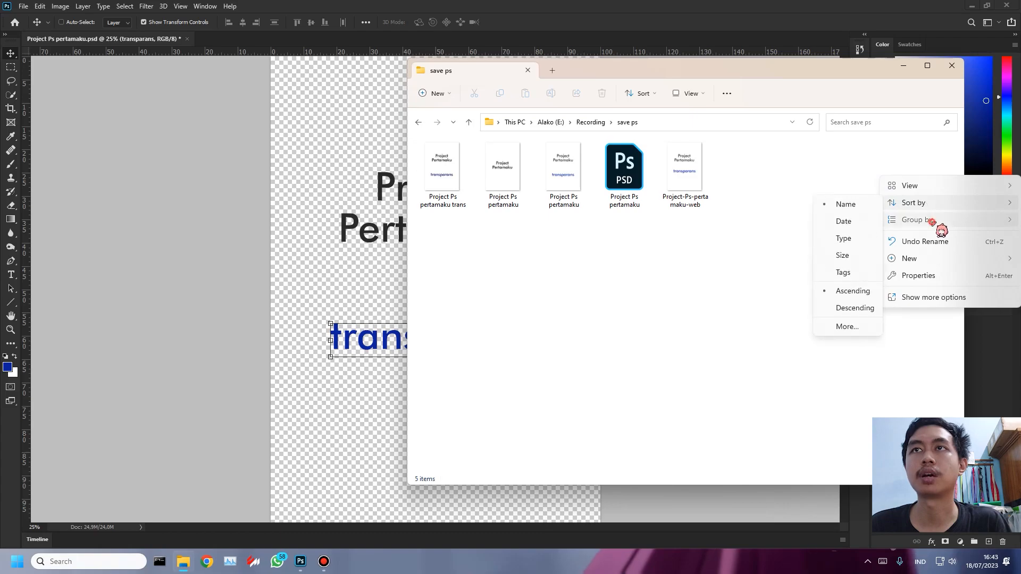
left_click(844, 256)
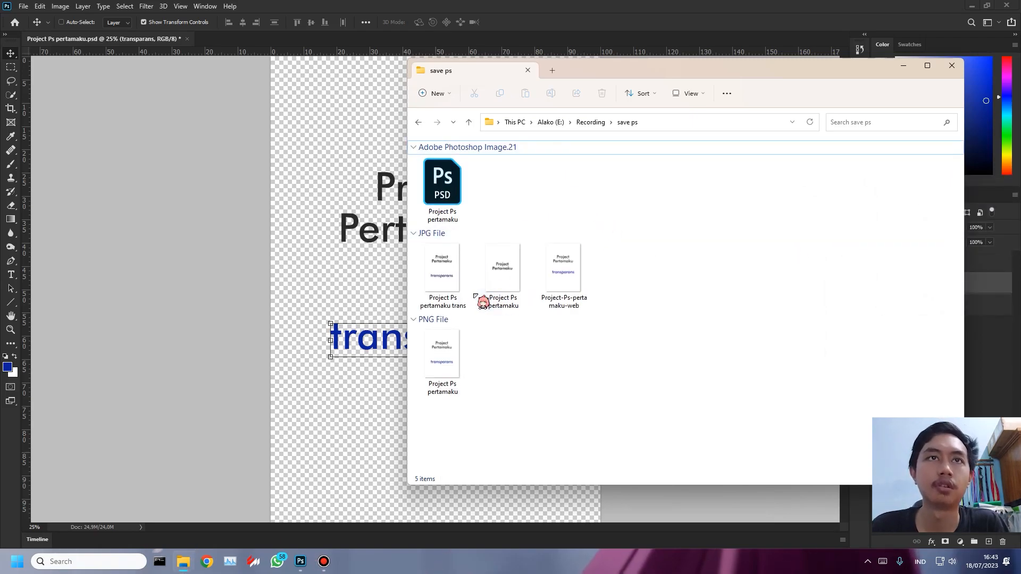
- Check the file sizes of the Project Ps pertamaku trans and Project-Ps-pertamaku-web JPEGs, and inspect the trans image's text up close
left_click(448, 277)
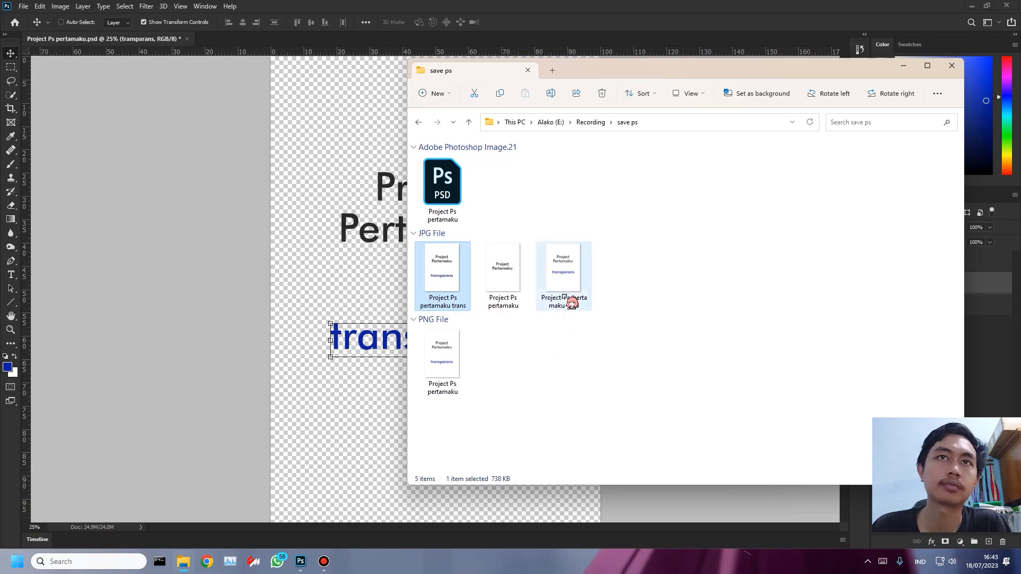
left_click(569, 277)
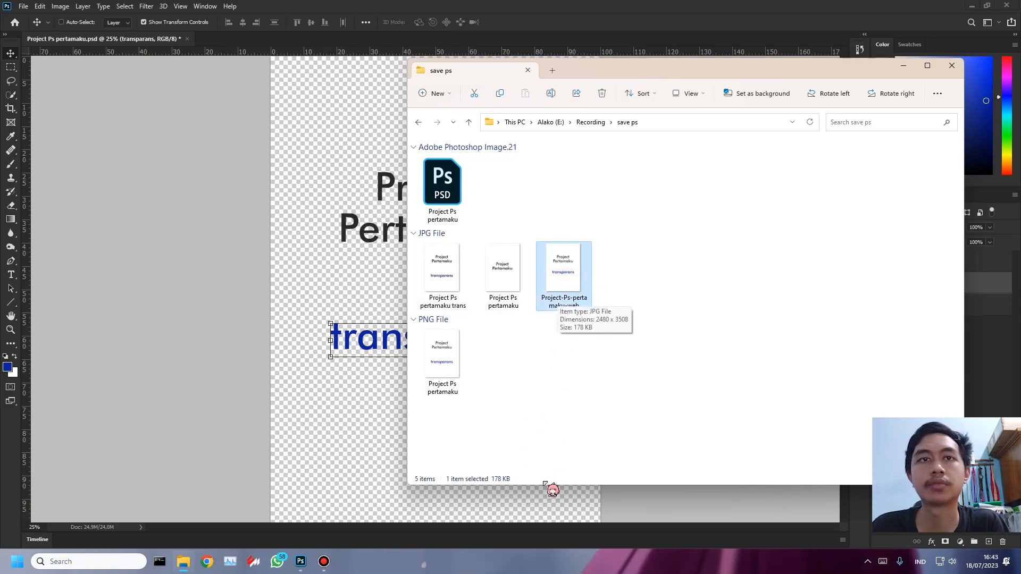
double_click(447, 269)
scroll(481, 198, "up", 5)
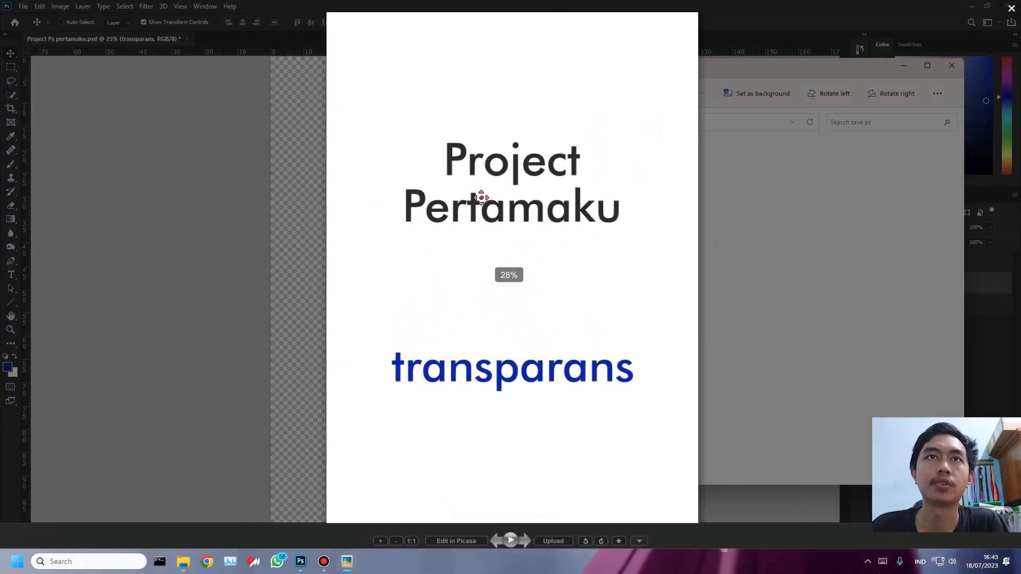
scroll(465, 235, "down", 5)
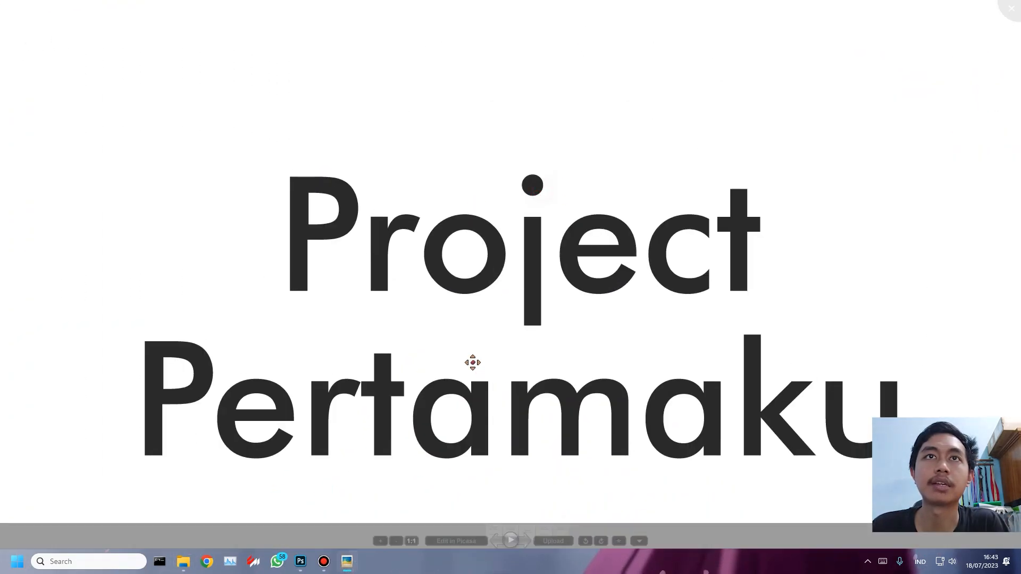
scroll(509, 402, "up", 5)
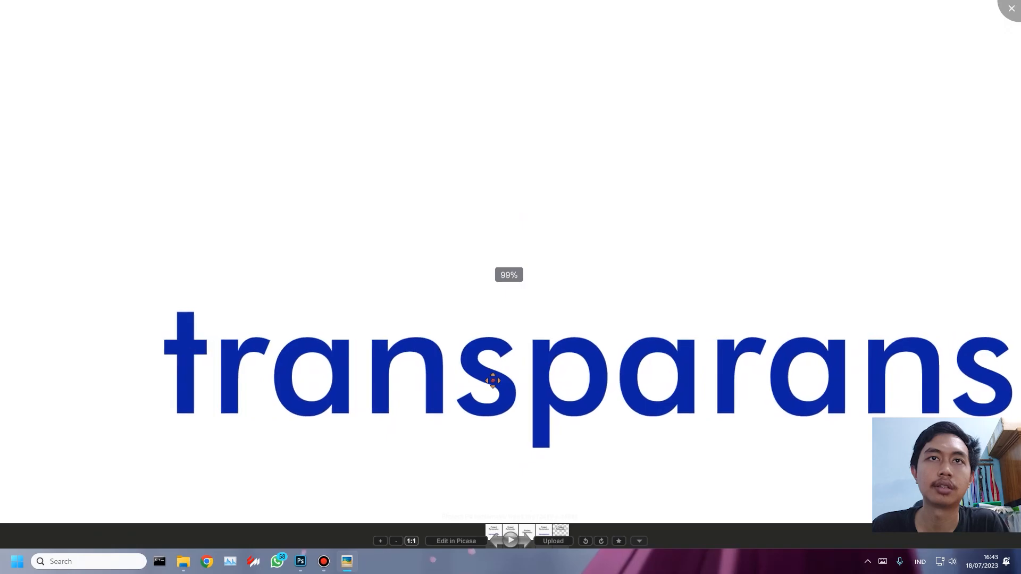
key("Escape")
- View the Project-Ps-pertamaku-web JPEG and inspect the edges of its title and transparans text up close
double_click(583, 282)
scroll(478, 181, "up", 5)
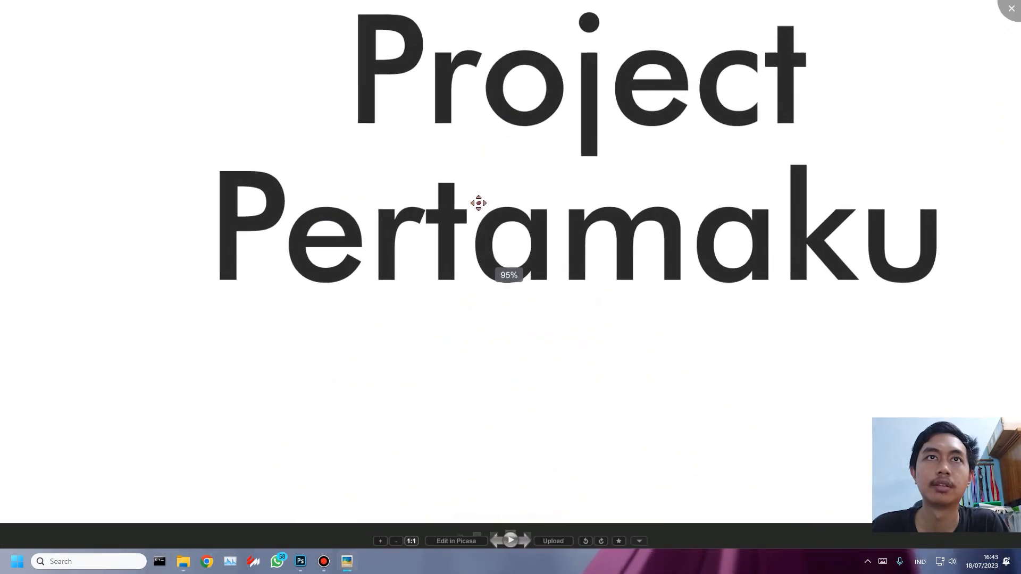
mouse_move(512, 412)
left_mouse_down()
mouse_move(525, 365)
mouse_move(517, 292)
left_mouse_up()
left_click_drag(511, 404, 481, 157)
left_click_drag(503, 385, 495, 262)
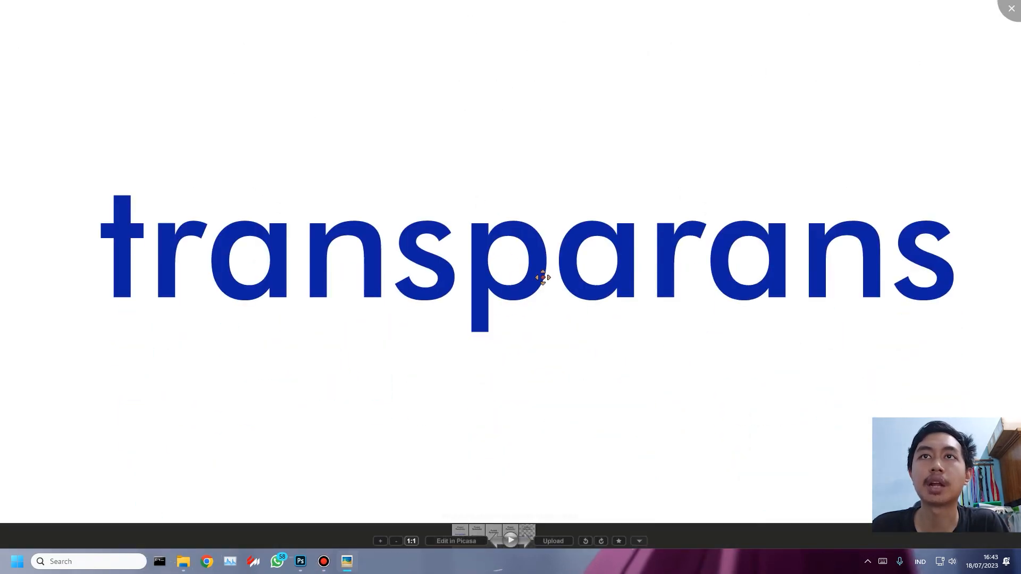
key("Escape")
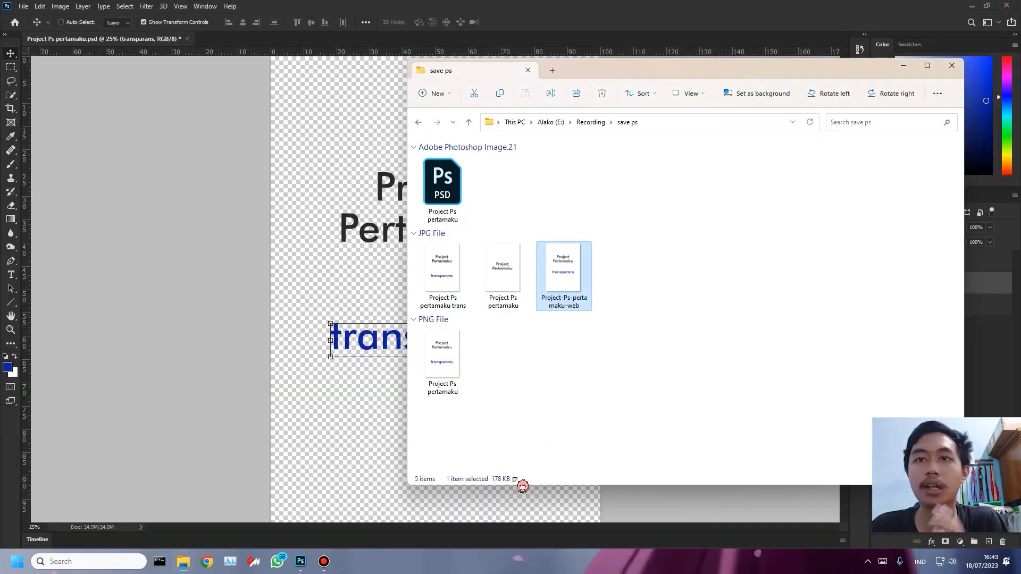
- Compare the file sizes of the trans and web JPEGs once more, and close the folder window
left_click(439, 269)
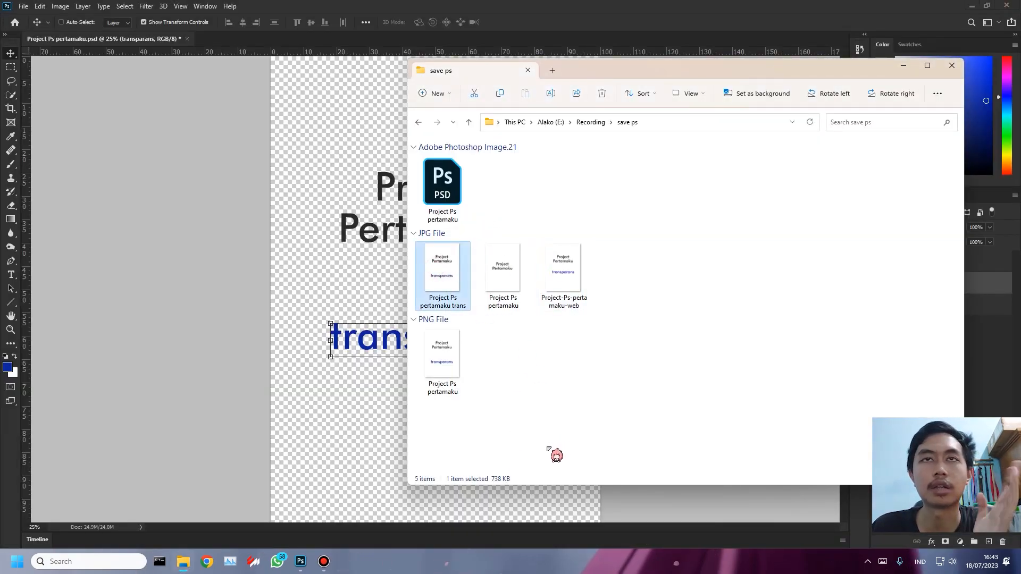
left_click(563, 289)
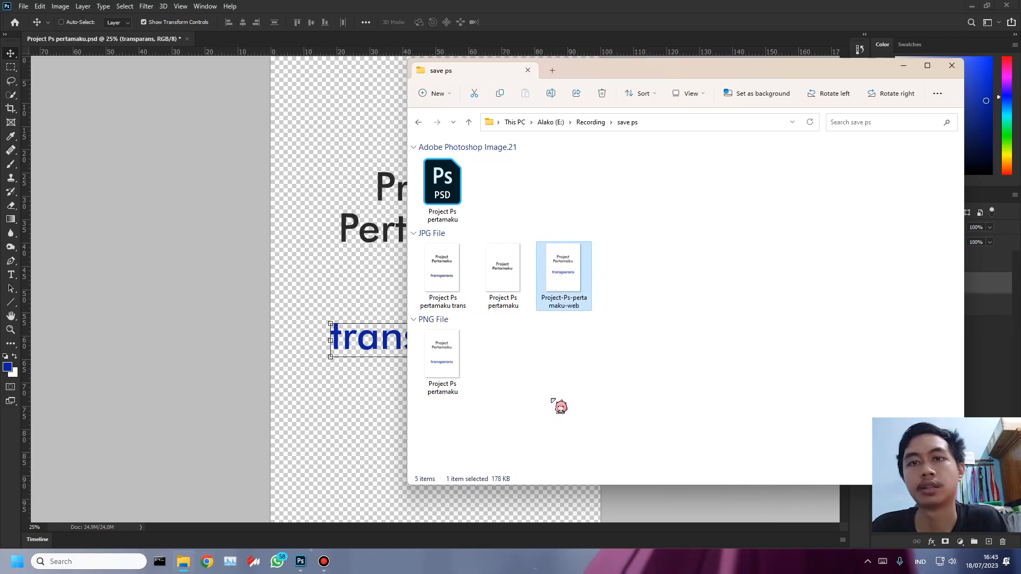
left_click(952, 65)
- Save the changes to Project Ps pertamaku.psd and minimize the program to show the desktop
left_click(23, 6)
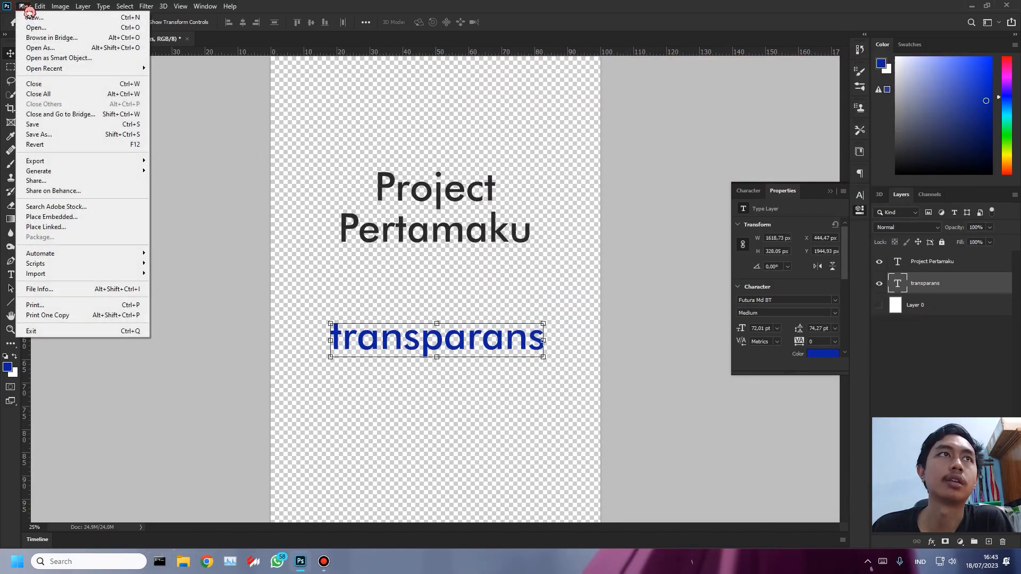
left_click(55, 127)
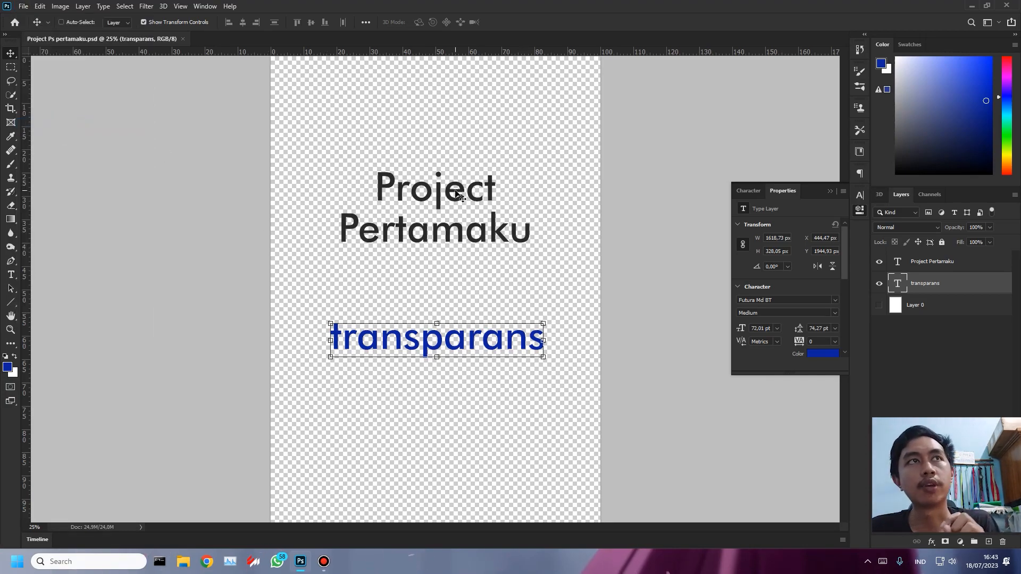
left_click(42, 7)
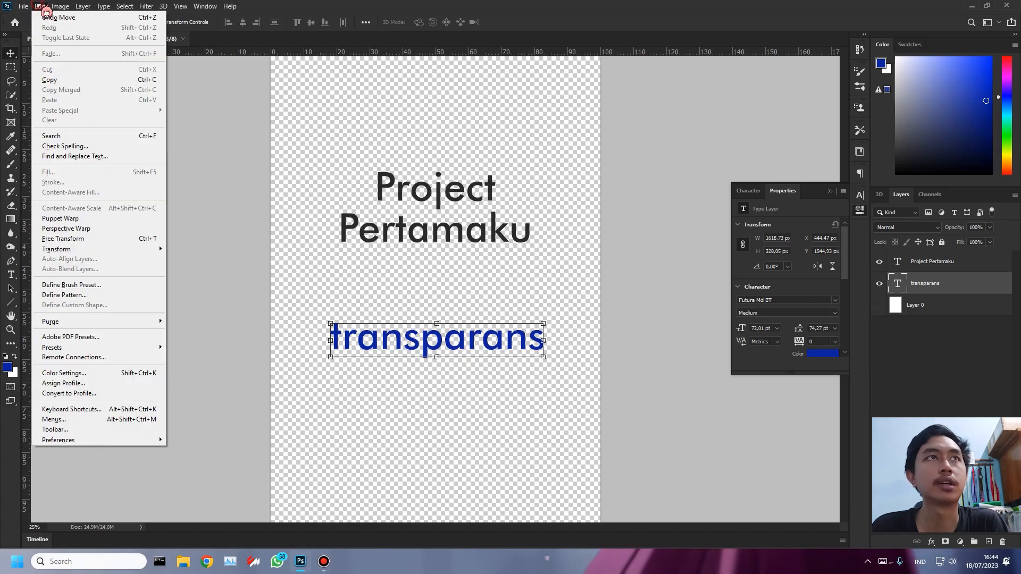
left_click(602, 259)
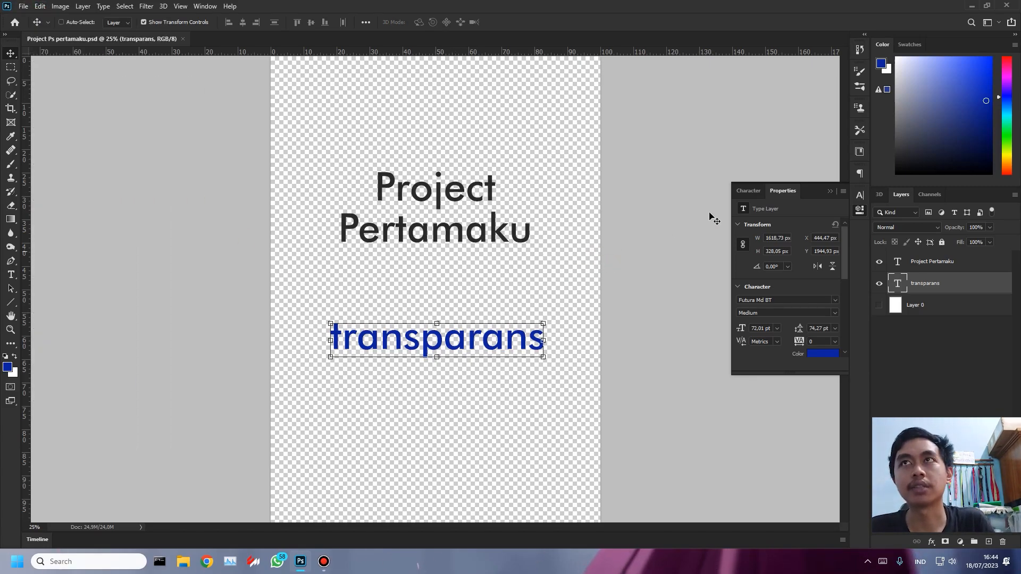
left_click(971, 5)
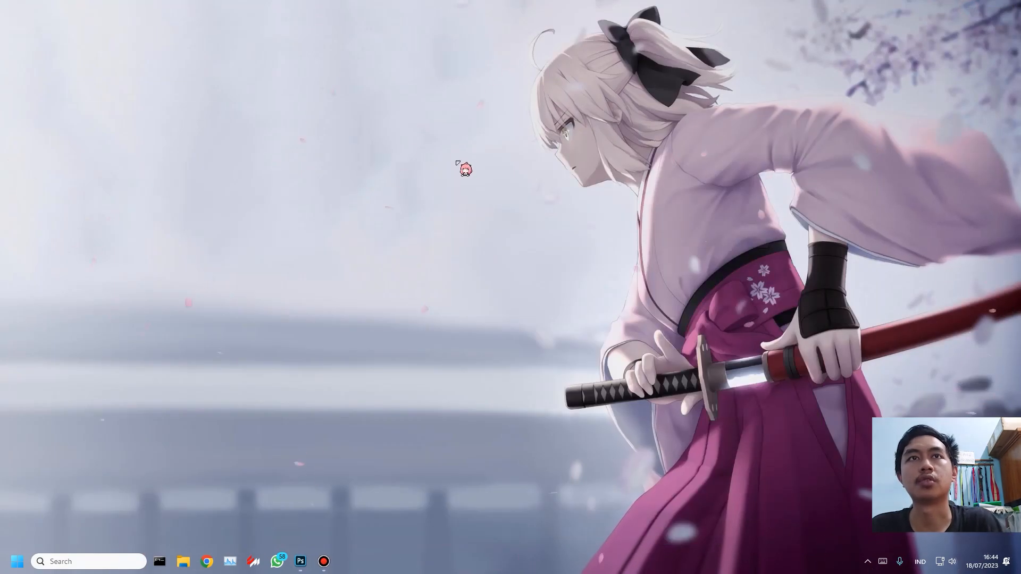